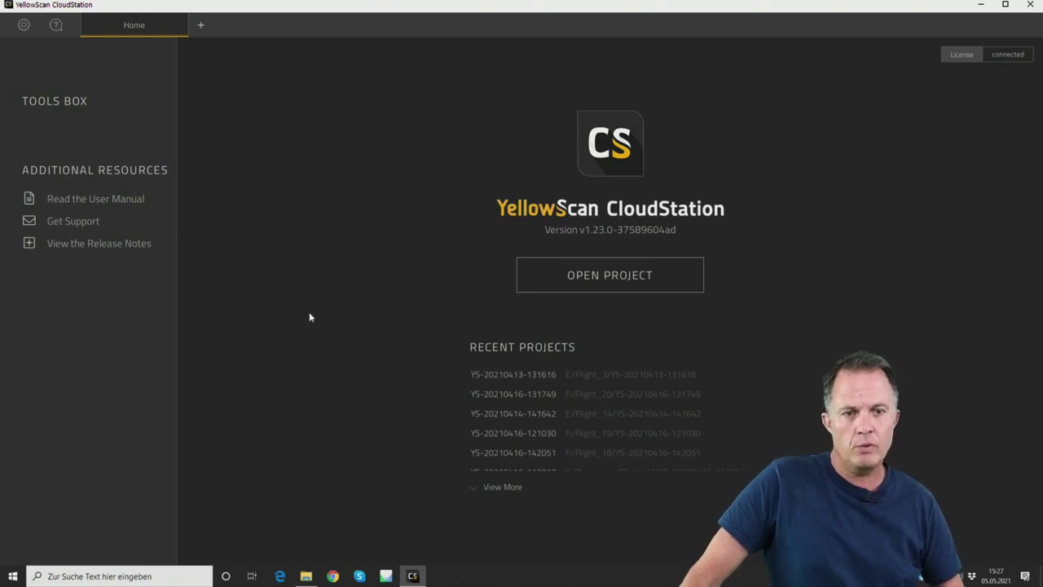
# Step: Review the General, License, LiDAR, Extraction and System settings of CloudStation, leaving them as they are
pyautogui.click(23, 26)
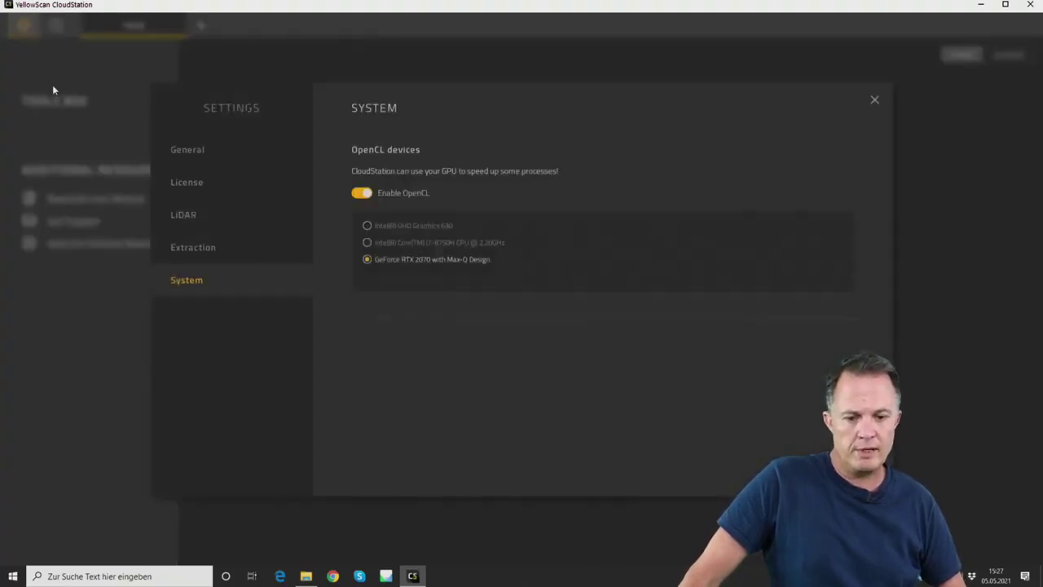
pyautogui.click(199, 154)
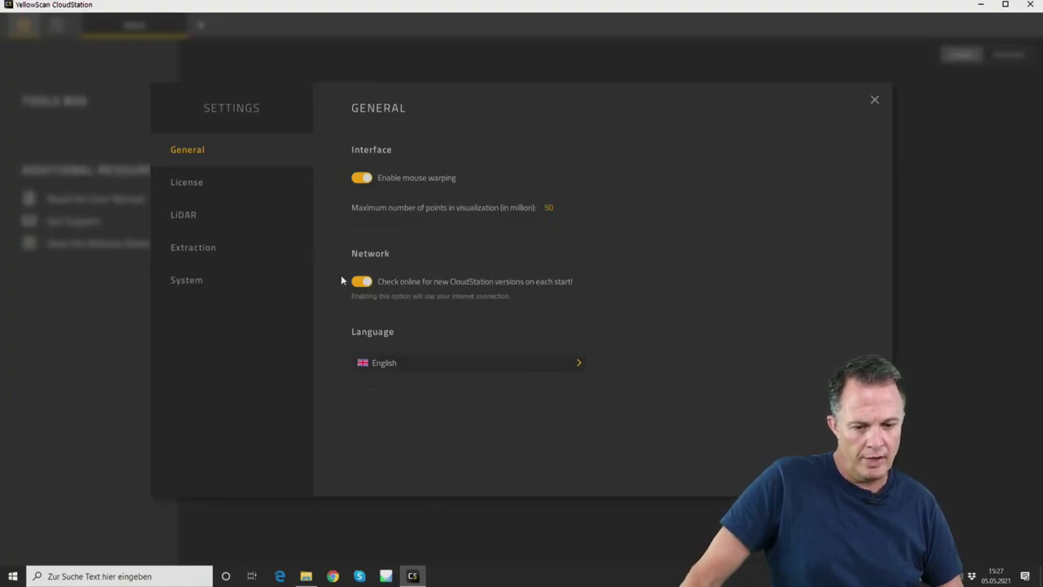
pyautogui.click(194, 185)
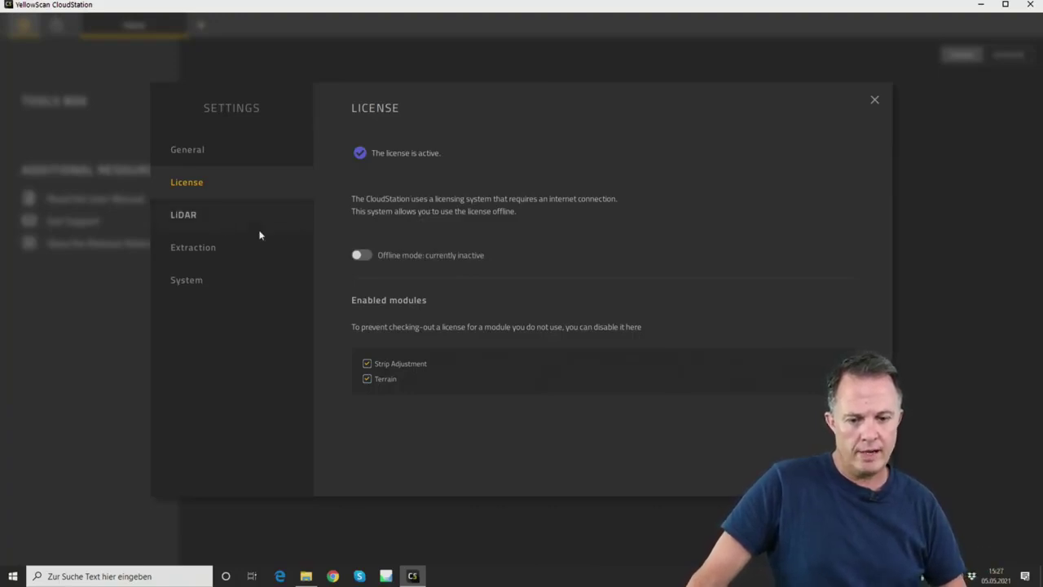
pyautogui.click(184, 216)
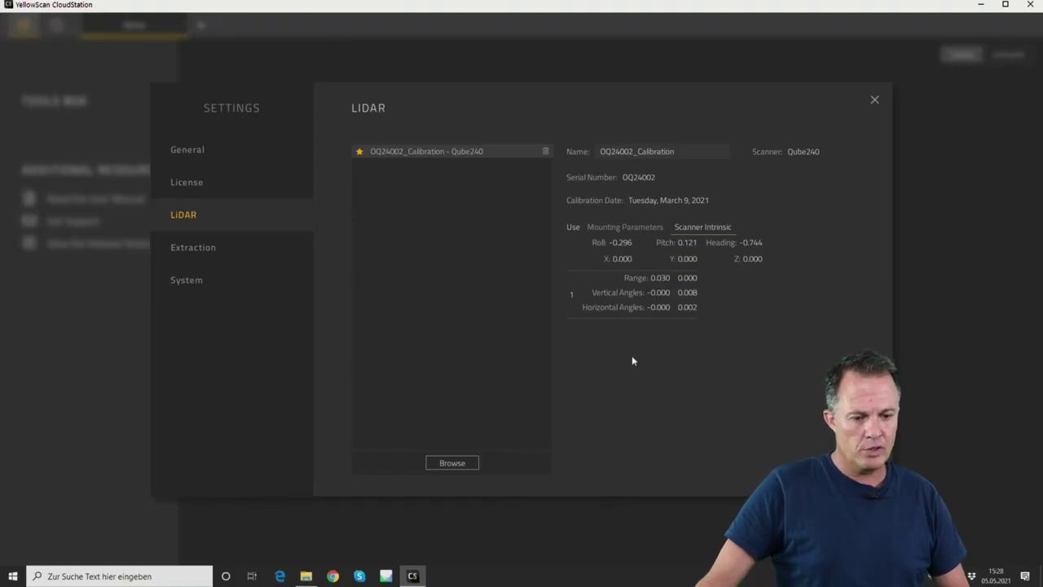
pyautogui.click(199, 249)
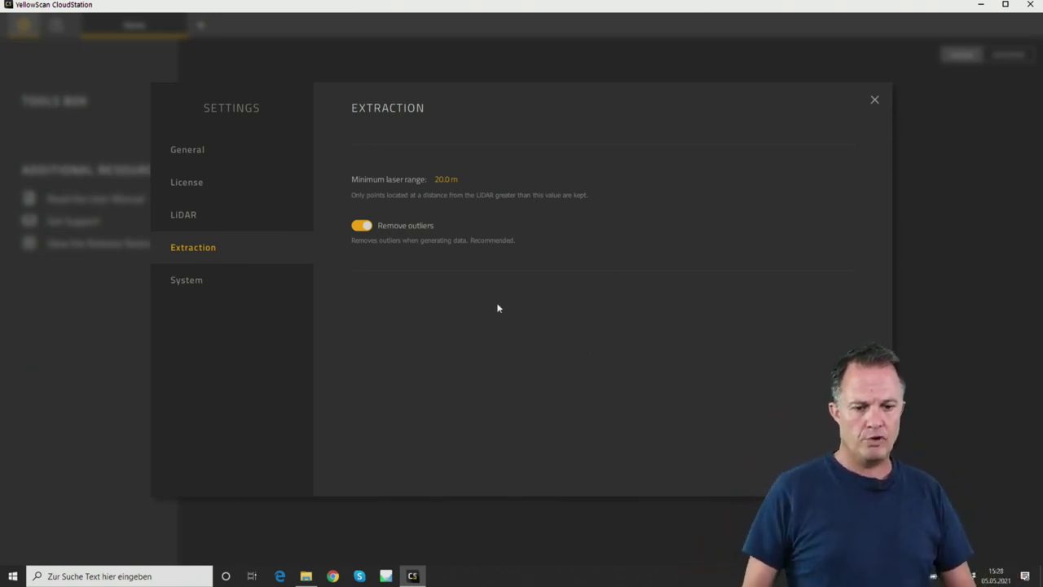
pyautogui.moveTo(442, 185)
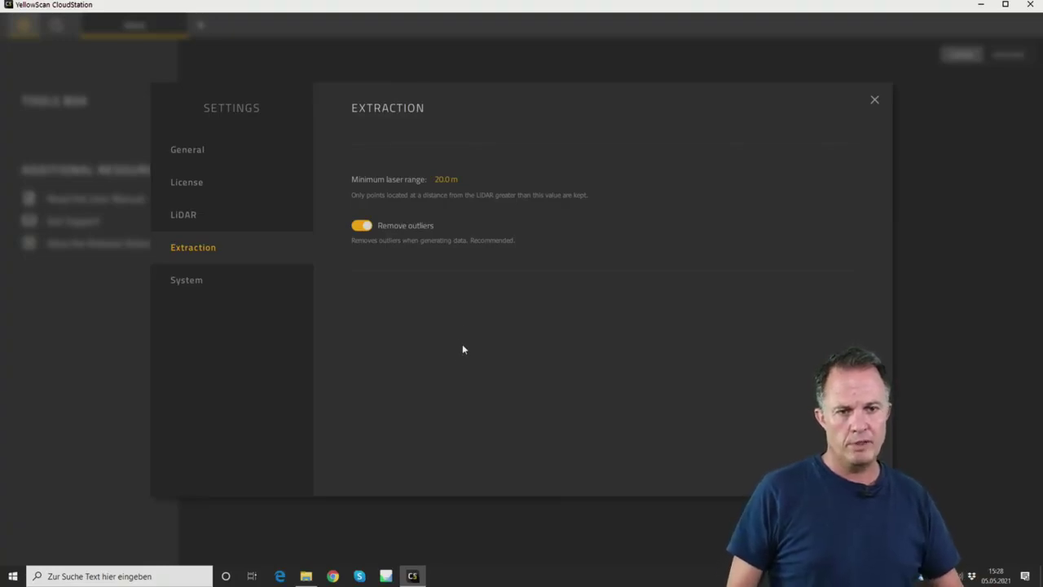
pyautogui.click(209, 283)
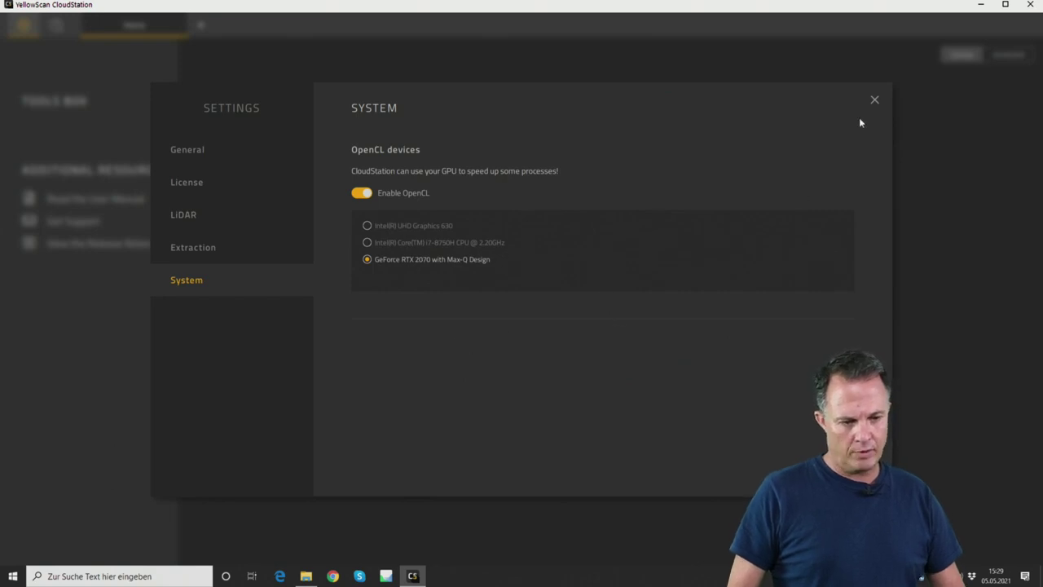
pyautogui.click(874, 102)
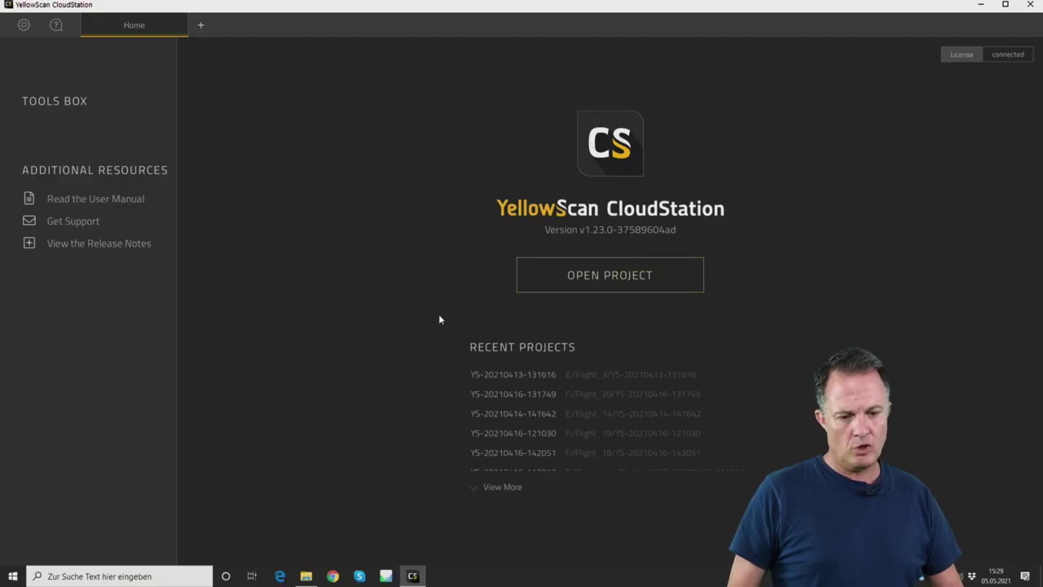
pyautogui.click(306, 577)
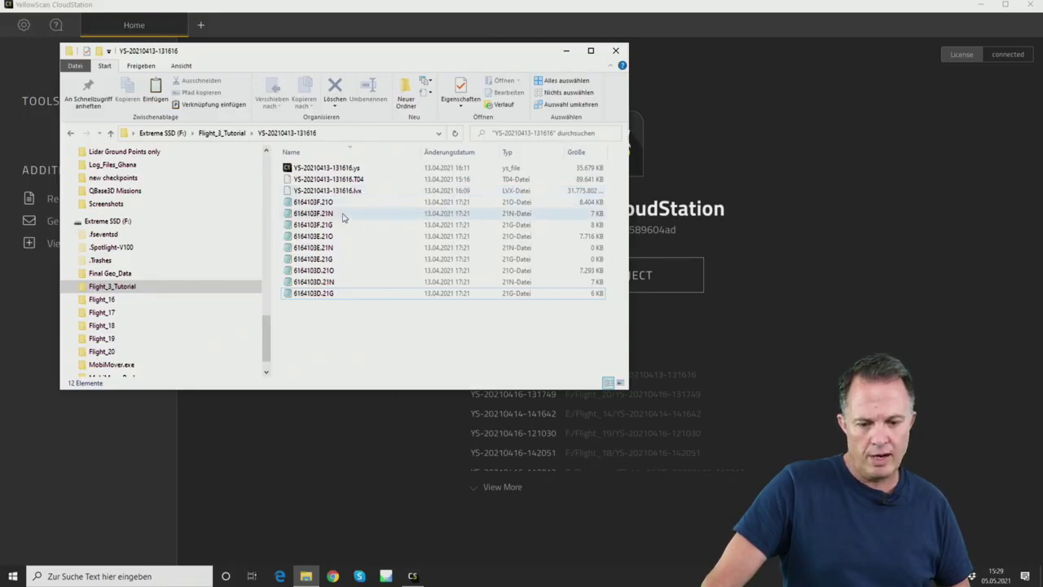
pyautogui.click(338, 294)
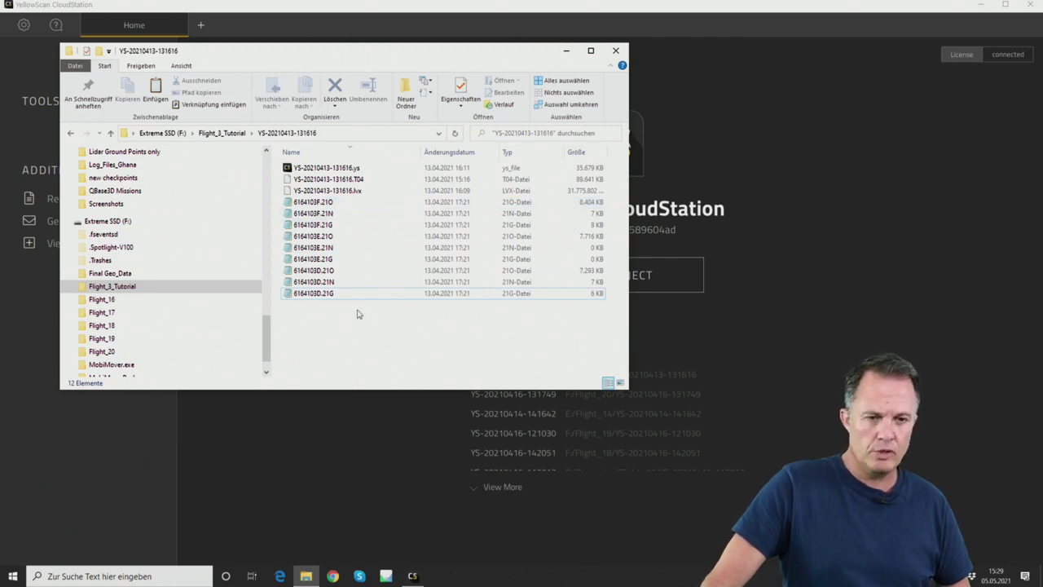
pyautogui.click(615, 50)
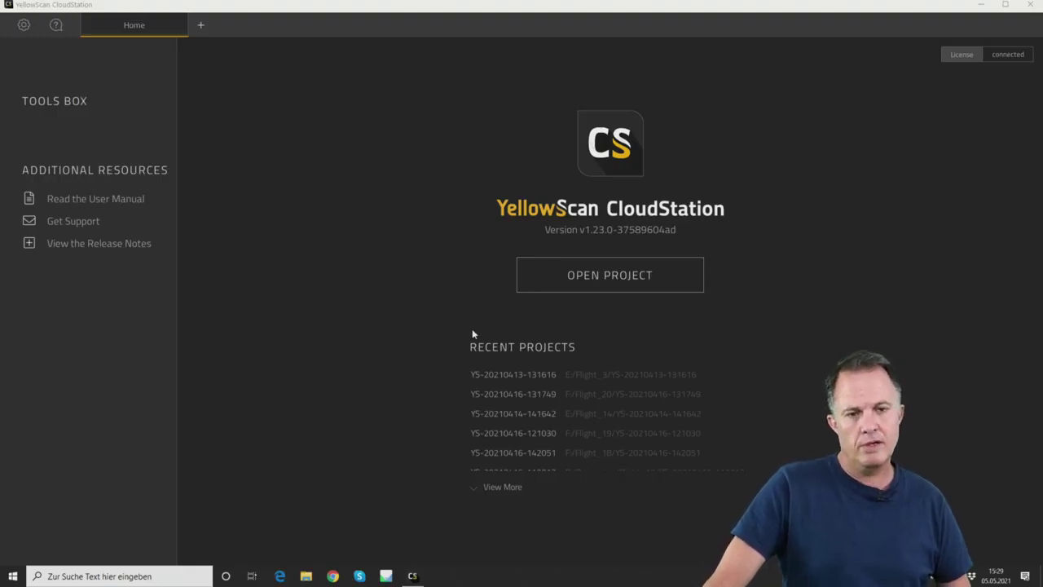
# Step: Switch to POSPac UAV, postpone its software update and create a new project from the blank template
pyautogui.click(979, 6)
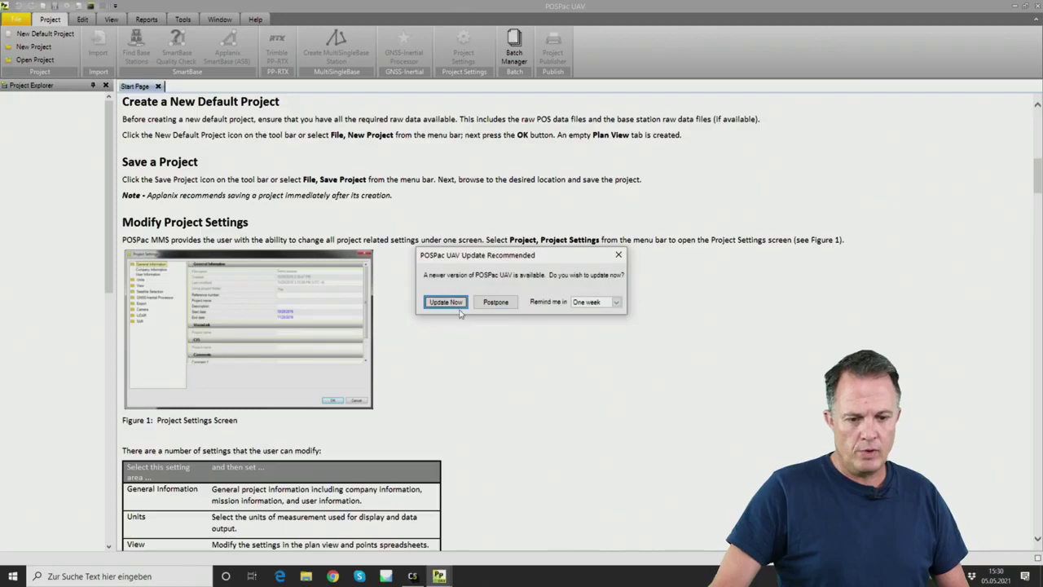
pyautogui.click(495, 302)
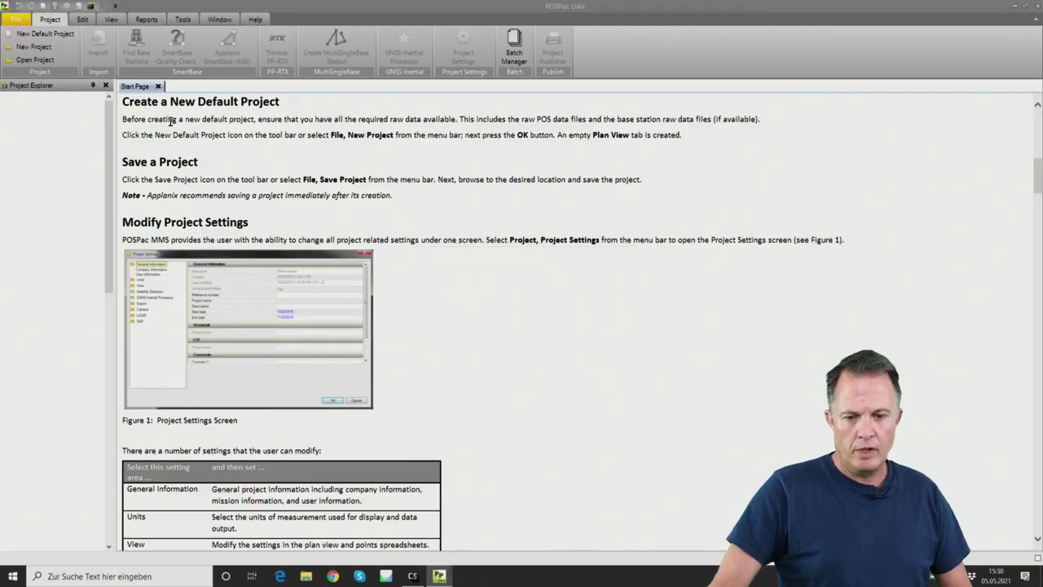
pyautogui.click(32, 49)
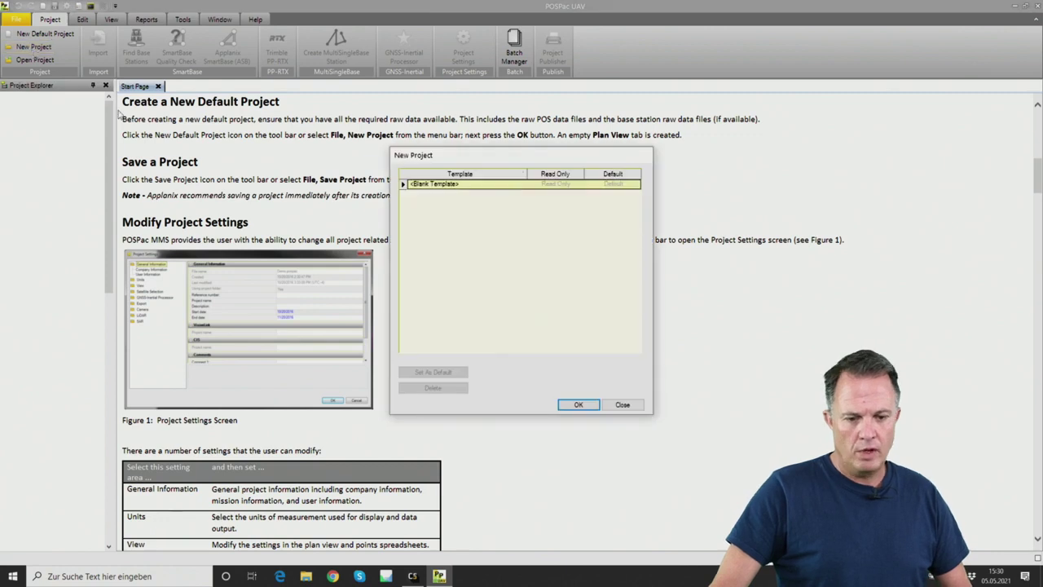
pyautogui.click(578, 405)
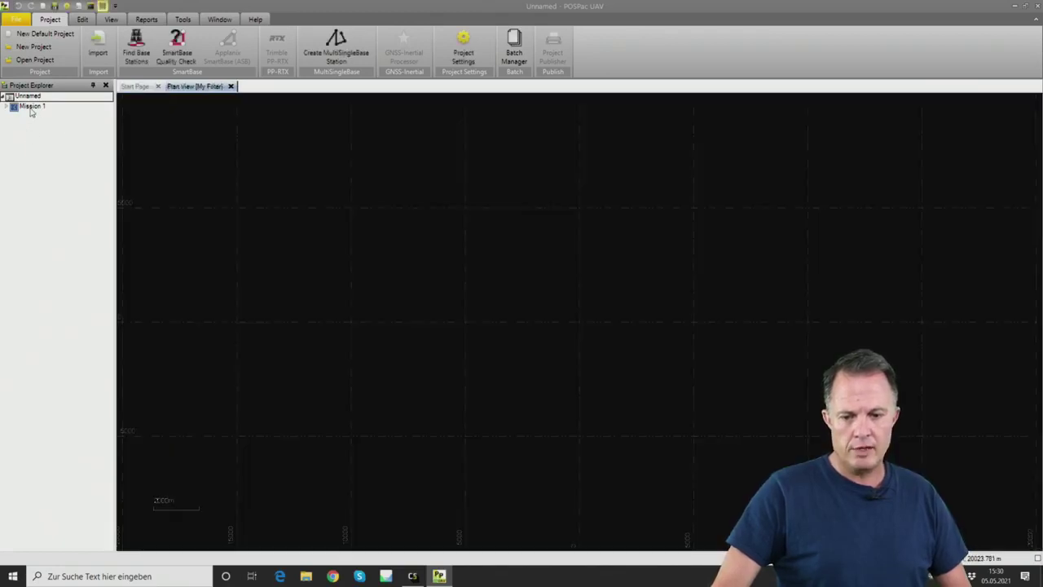
# Step: Start a data import for Mission 1 and set the import folder to Flight_3_Tutorial on the Extreme SSD (F:) drive
pyautogui.click(31, 110)
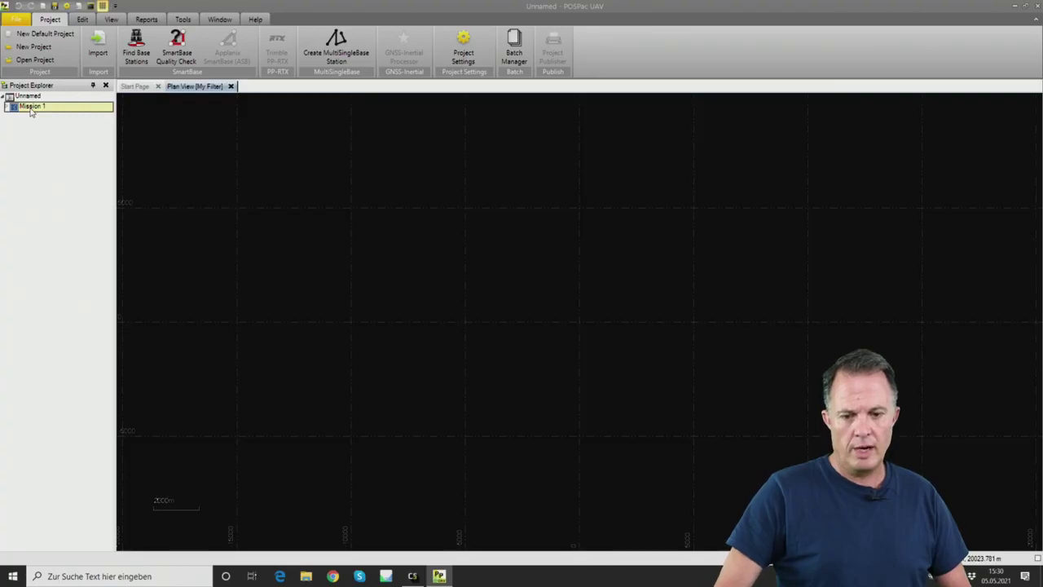
pyautogui.click(99, 50)
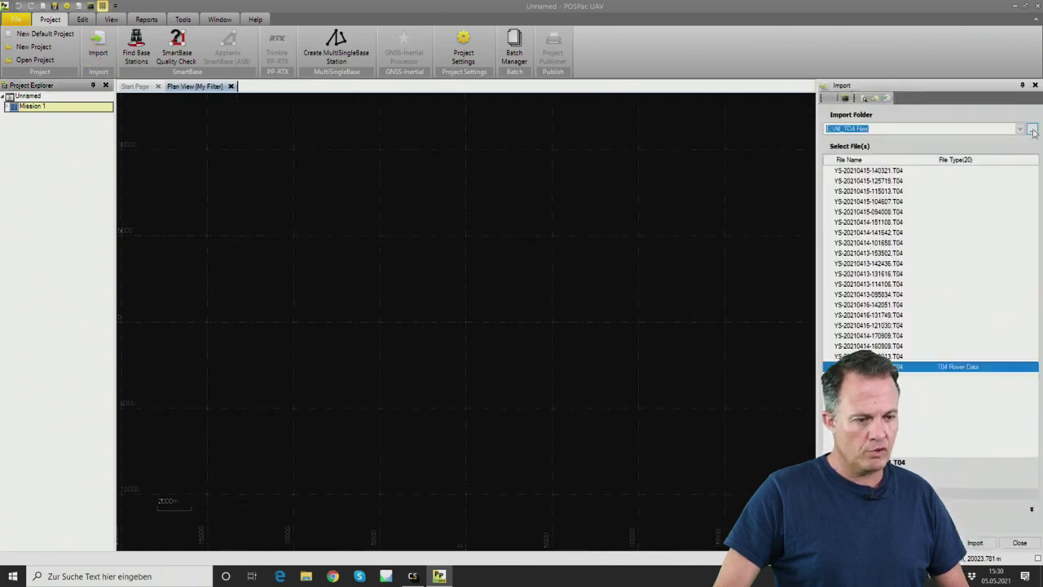
pyautogui.click(1033, 131)
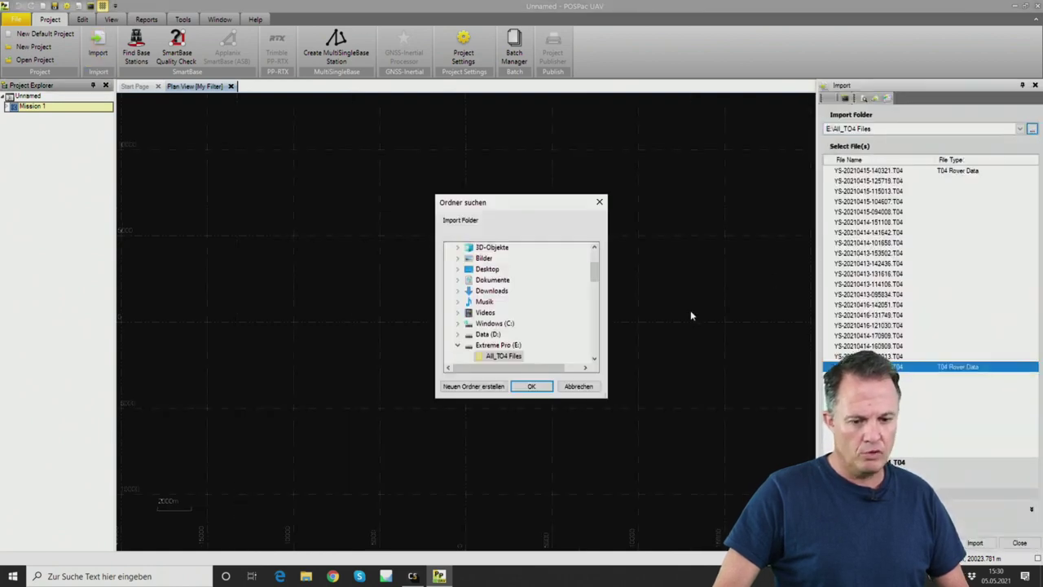
pyautogui.moveTo(595, 277); pyautogui.dragTo(602, 324)
pyautogui.click(501, 325)
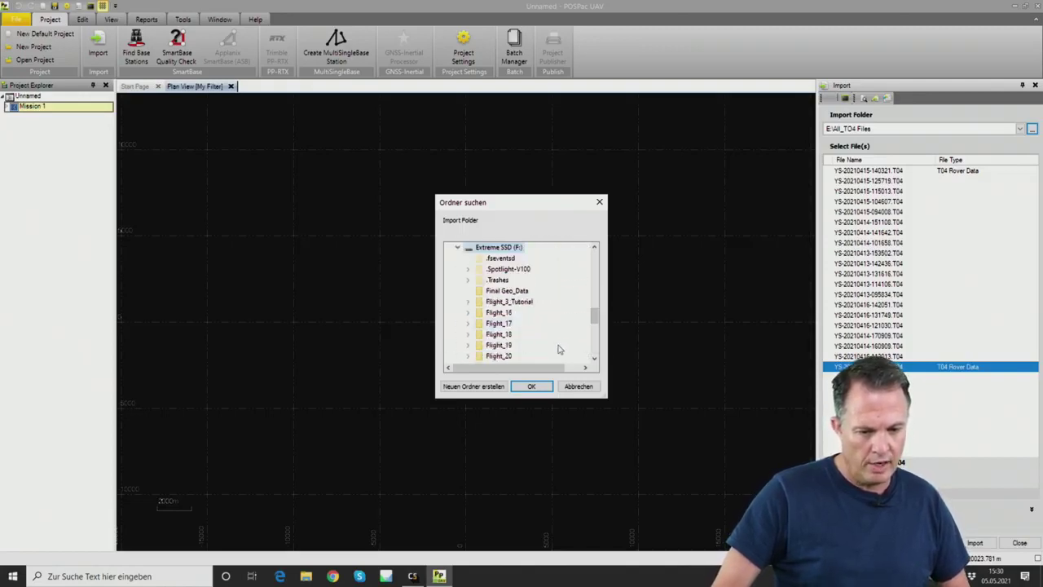
pyautogui.moveTo(594, 317); pyautogui.dragTo(595, 320)
pyautogui.click(526, 281)
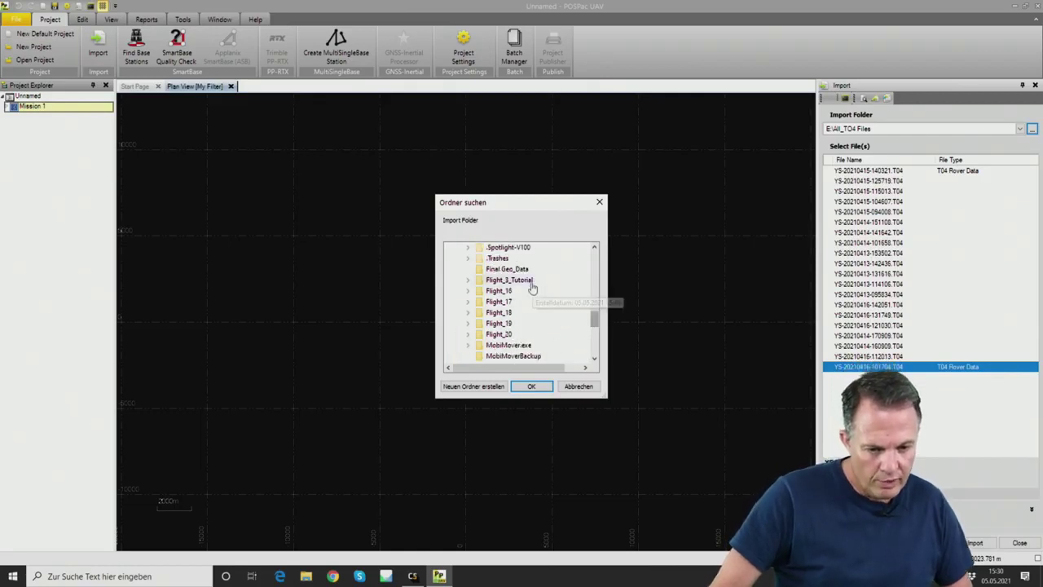
pyautogui.scroll(2, 518, 371)
pyautogui.click(530, 388)
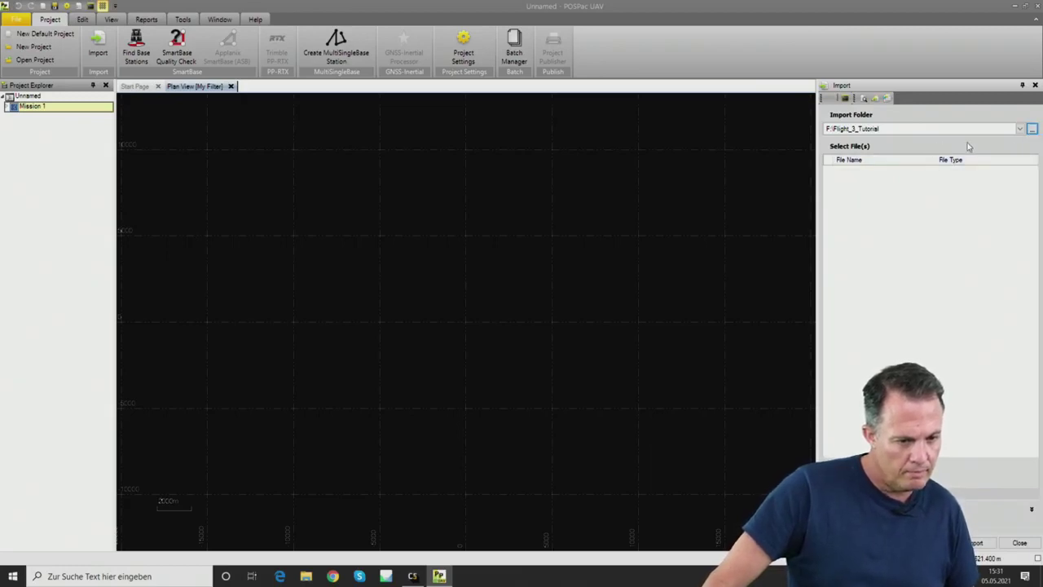
pyautogui.click(1032, 131)
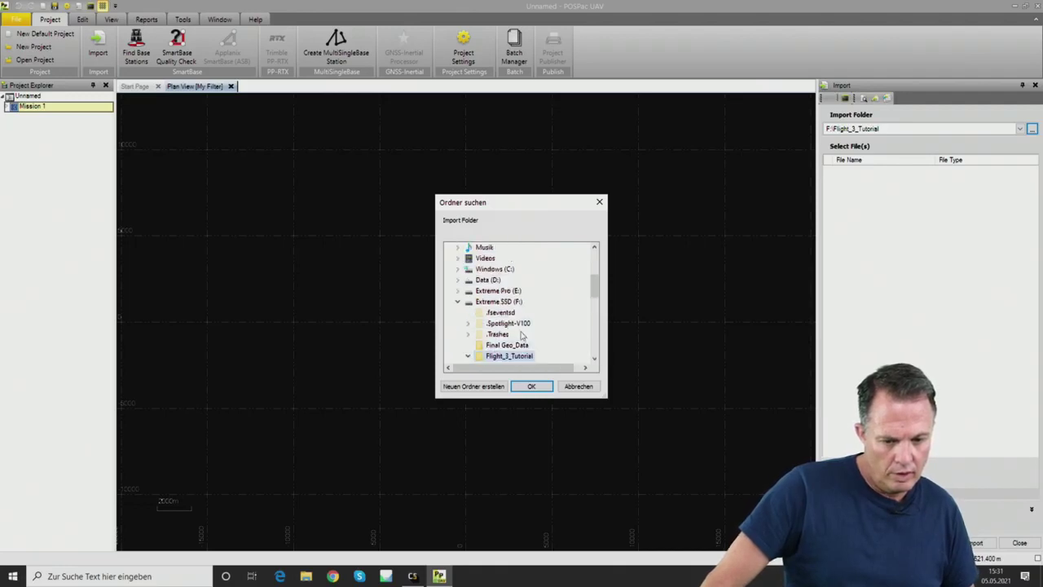
pyautogui.click(520, 301)
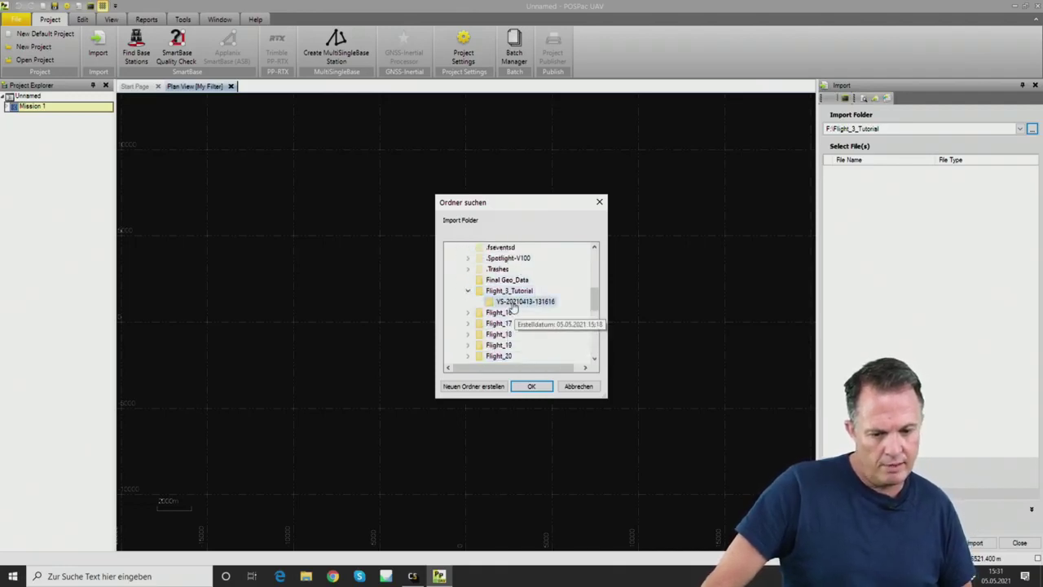
pyautogui.click(528, 389)
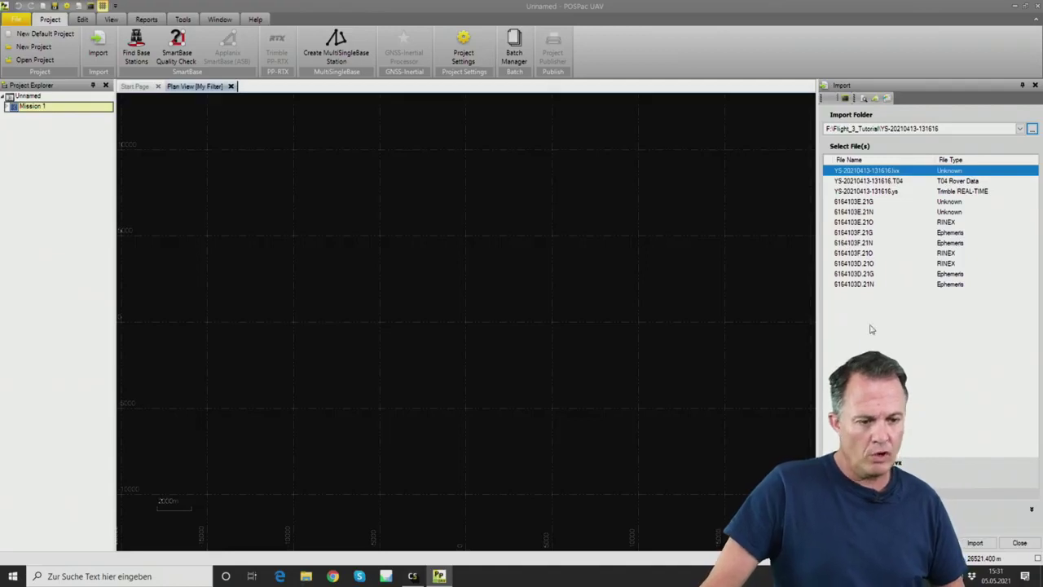
pyautogui.click(900, 183)
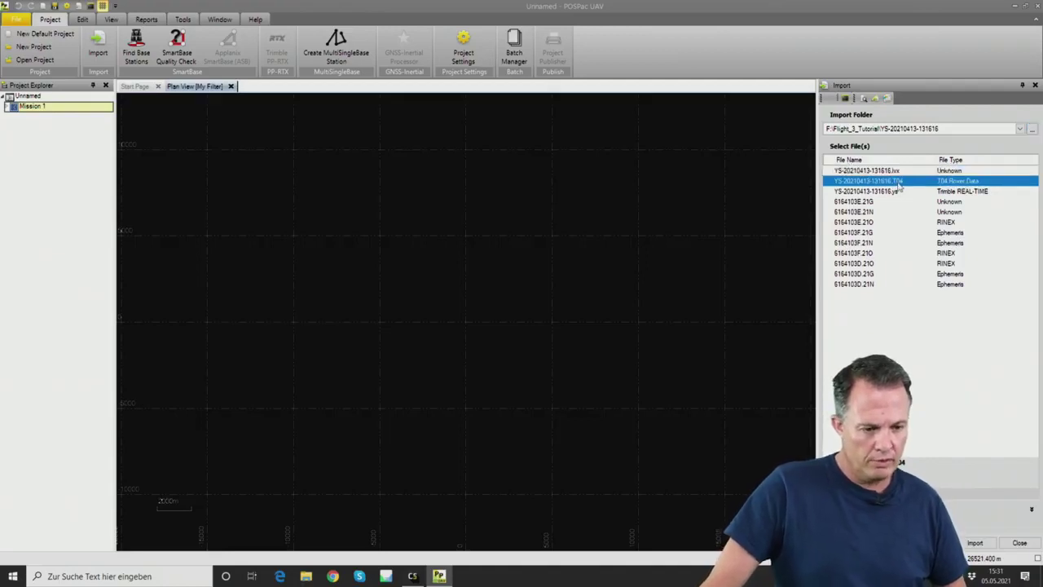
pyautogui.click(975, 541)
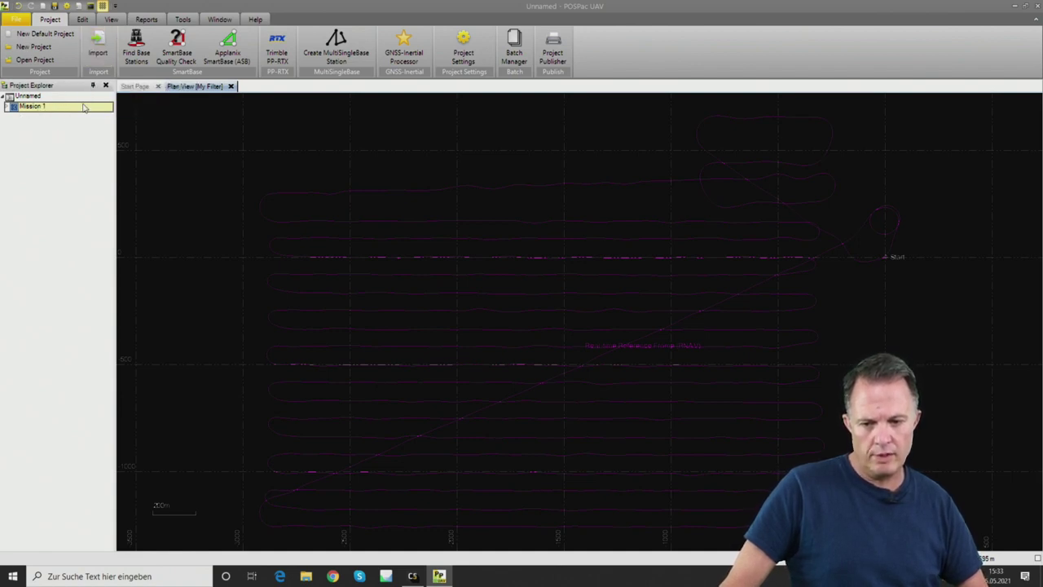
# Step: Import the three RINEX base station files 6164103E.21O, 6164103F.21O and 6164103D.21O into the project
pyautogui.click(98, 47)
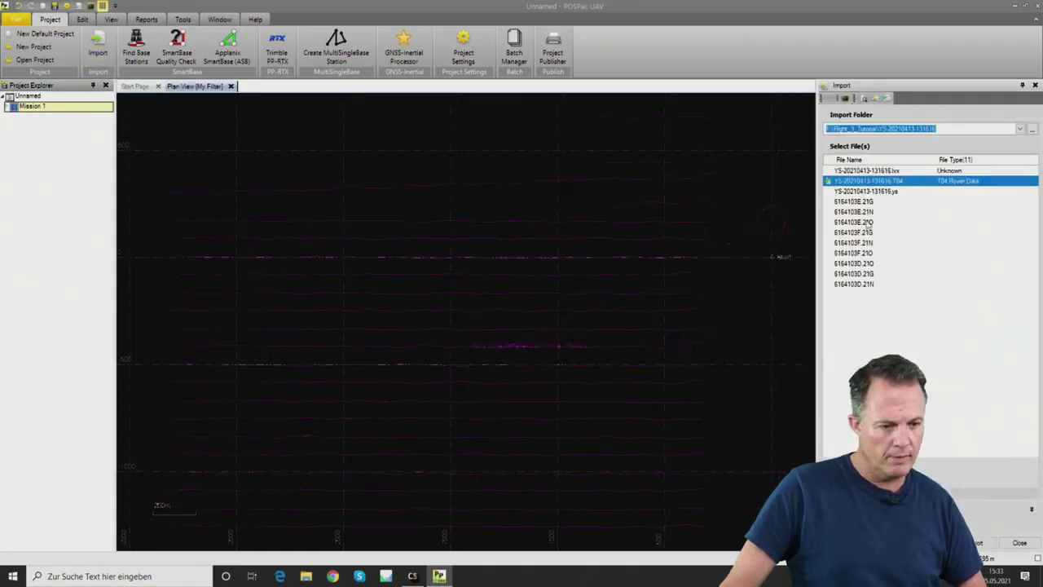
pyautogui.click(876, 226)
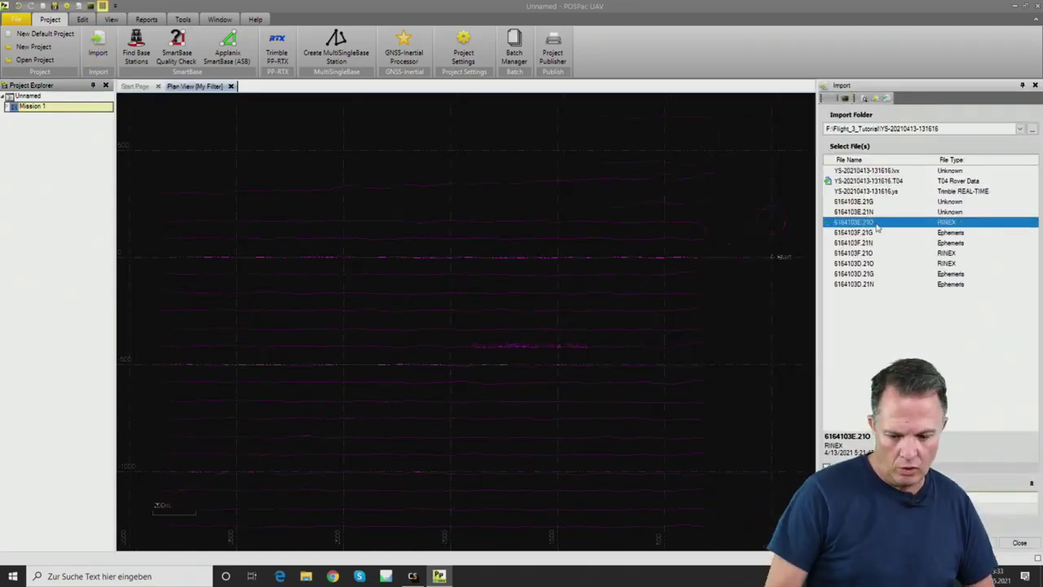
pyautogui.keyDown('ctrl'); pyautogui.click(880, 254); pyautogui.keyUp('ctrl')
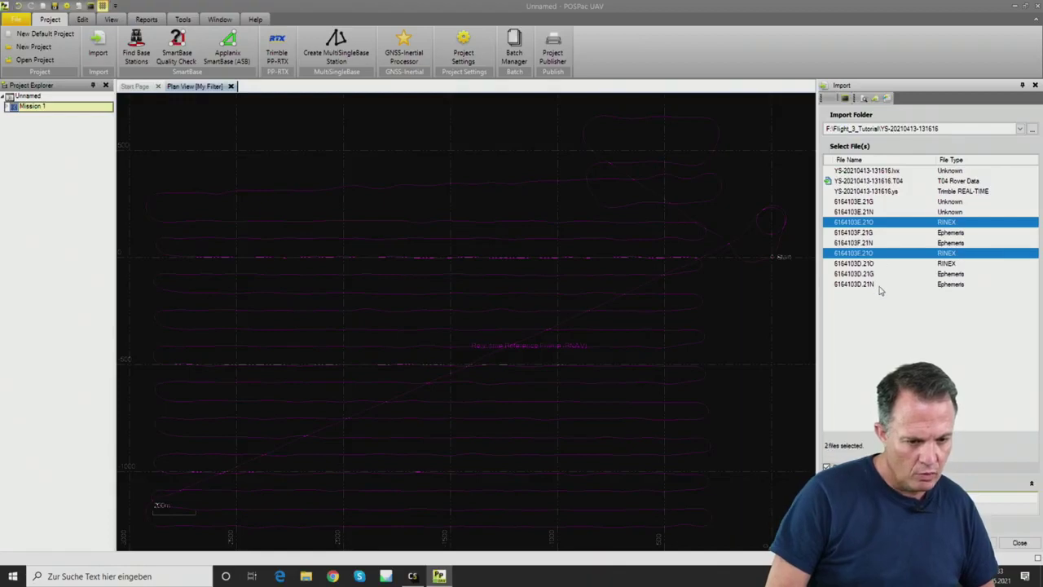
pyautogui.keyDown('ctrl'); pyautogui.click(880, 263); pyautogui.keyUp('ctrl')
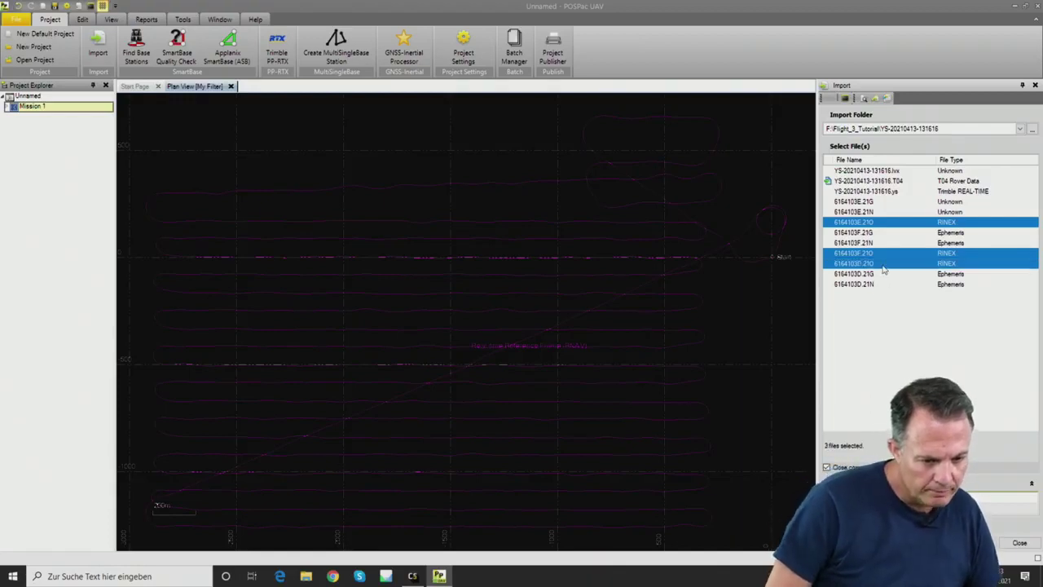
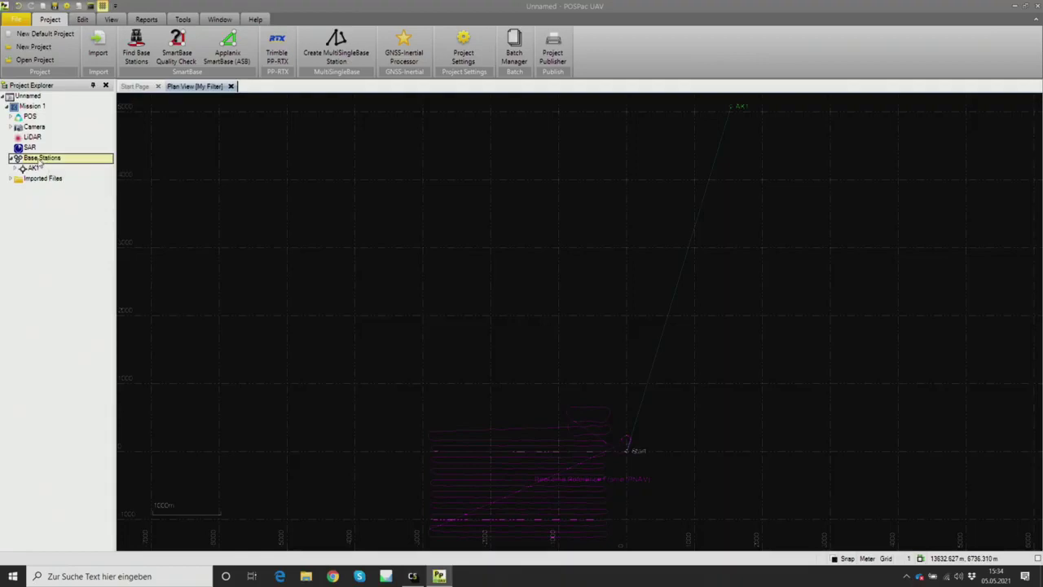
# Step: Open the Coordinate Manager for base station AK1 and switch its coordinates to decimal degrees
pyautogui.click(32, 168)
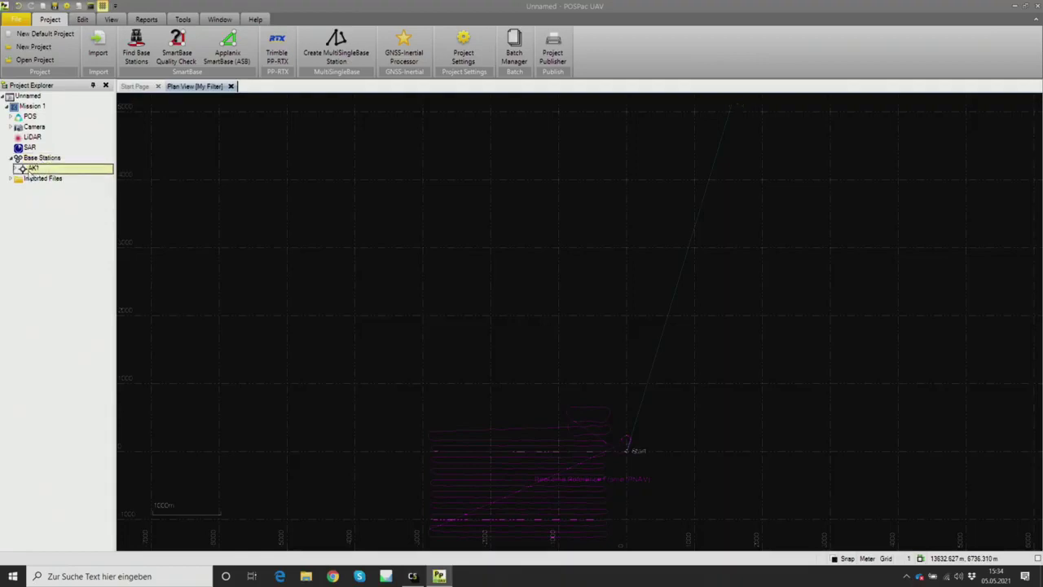
pyautogui.rightClick(38, 171)
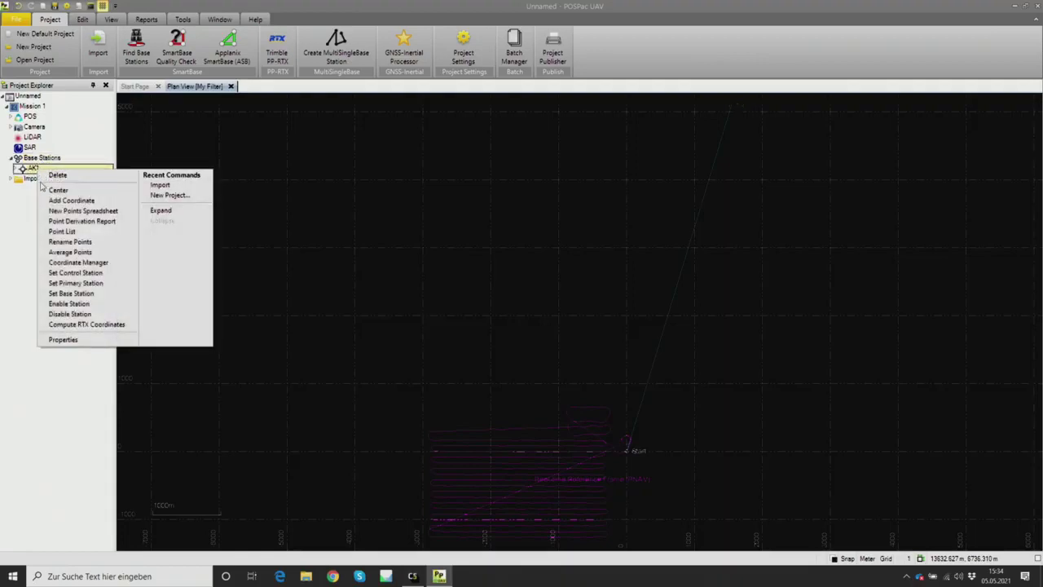
pyautogui.click(74, 262)
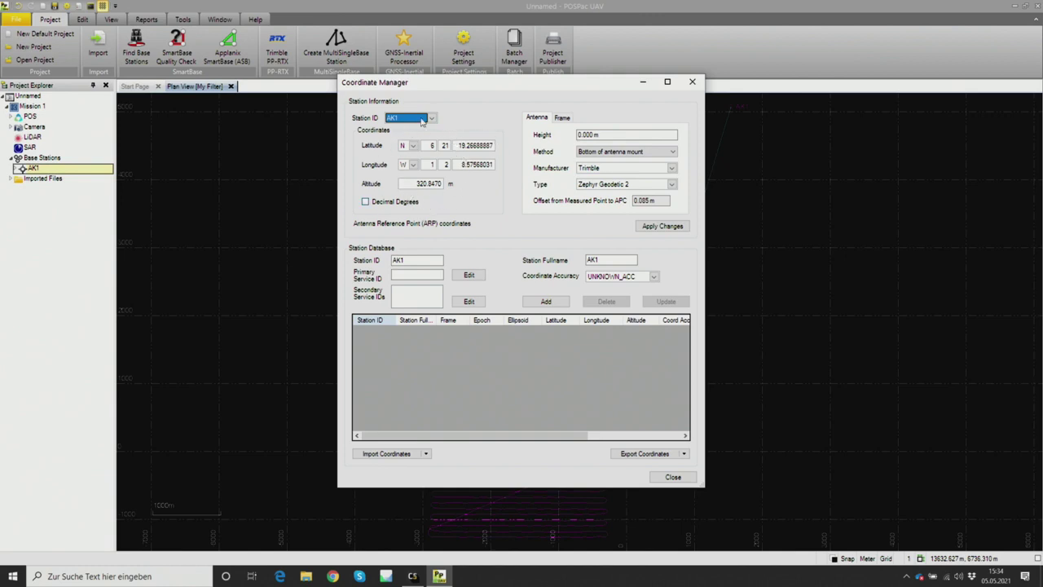
pyautogui.click(366, 202)
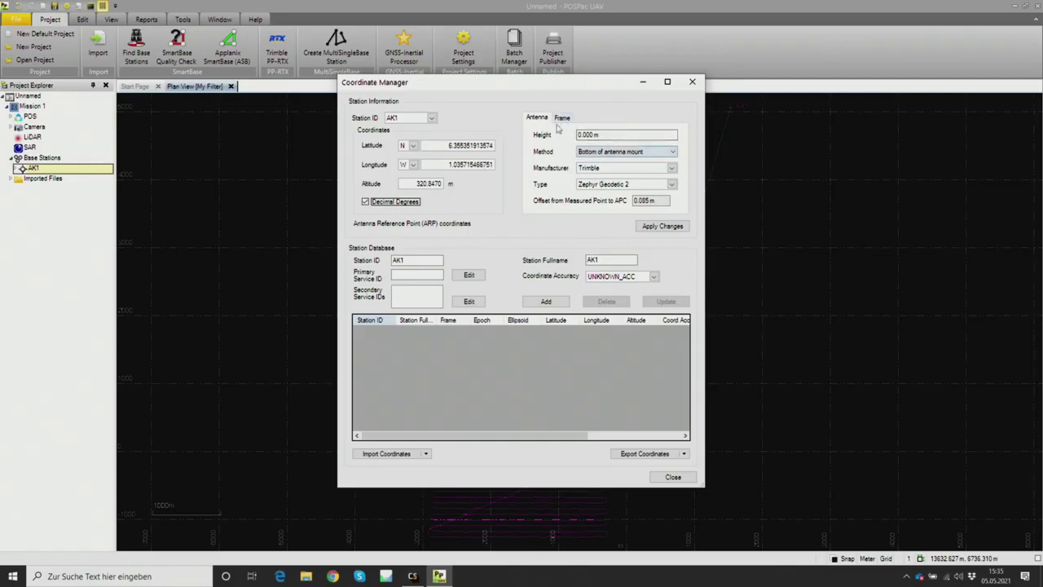
# Step: Set base station AK1's reference frame to ITRF2014 with epoch 01/01/2010 and plate model velocity, apply the changes, and close the Coordinate Manager
pyautogui.click(561, 119)
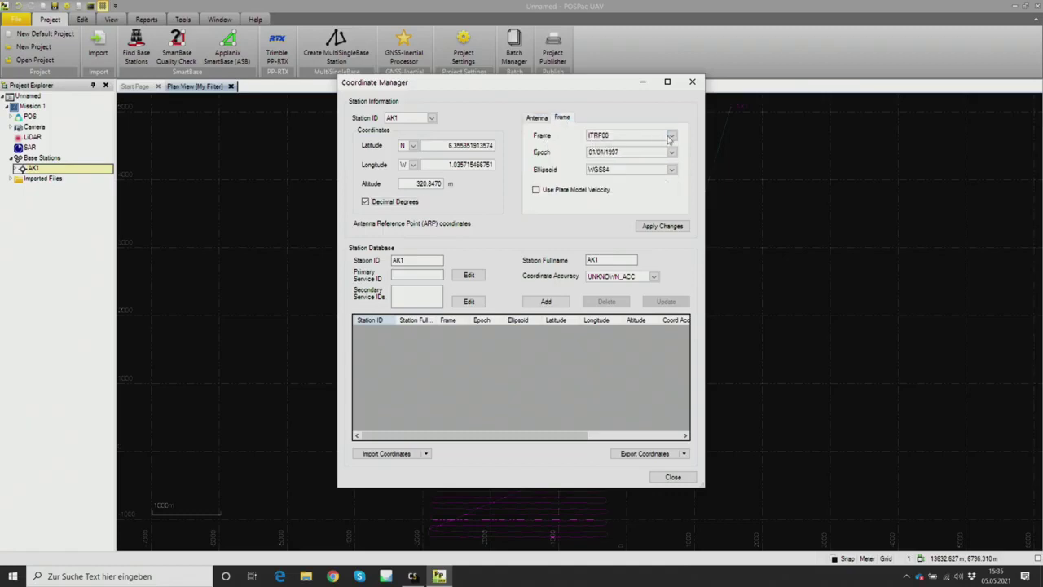
pyautogui.click(672, 138)
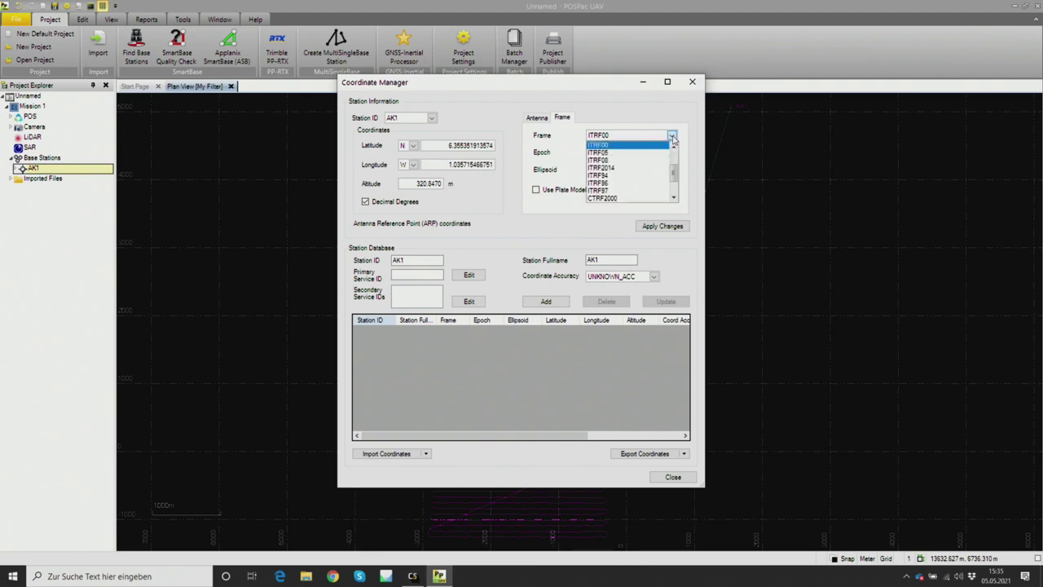
pyautogui.click(634, 169)
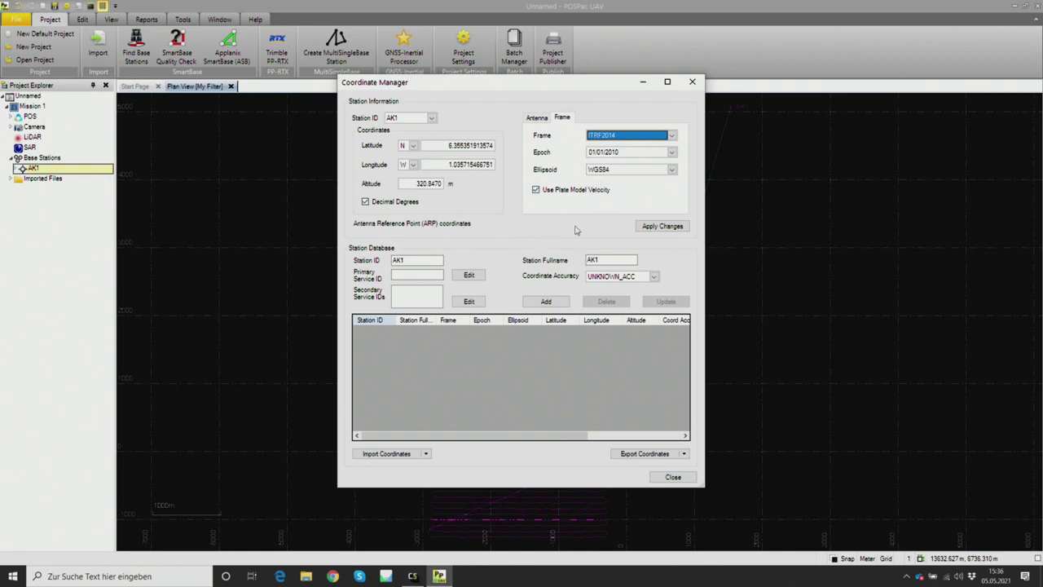
pyautogui.click(656, 228)
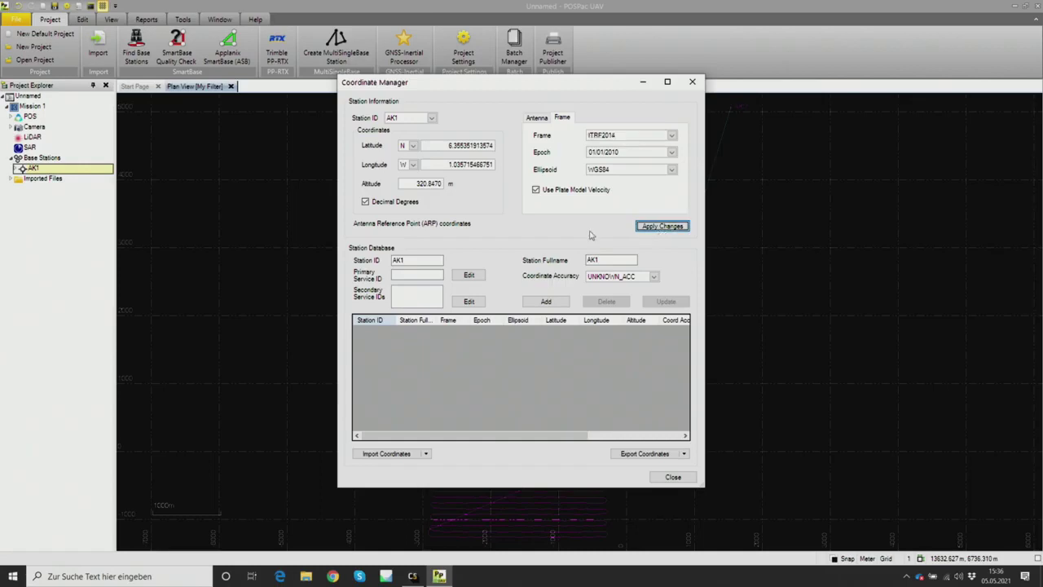
pyautogui.click(673, 478)
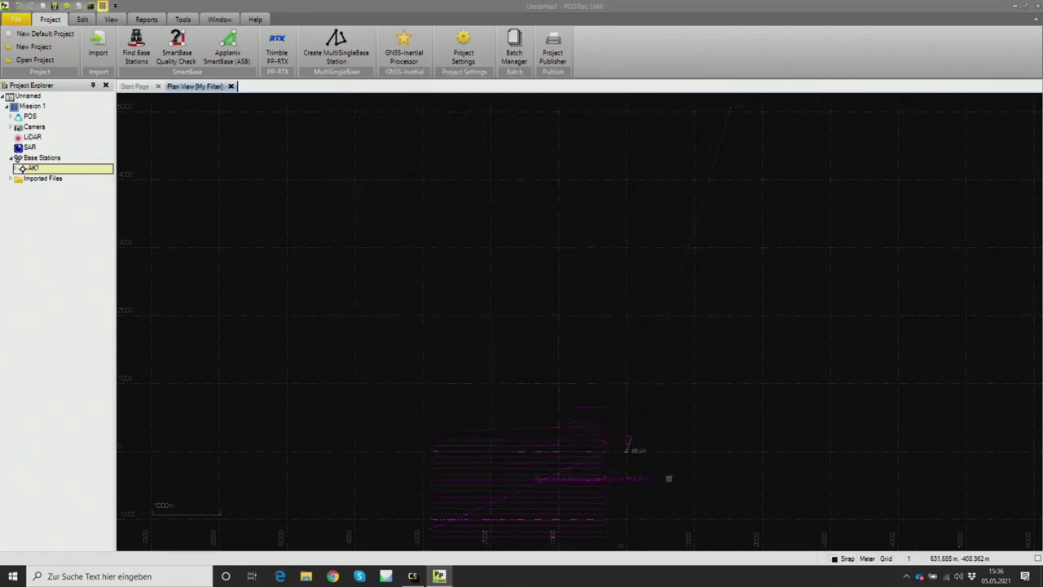
# Step: Set AK1 as the base station for the mission and acknowledge the GNSS QC statistics
pyautogui.rightClick(41, 168)
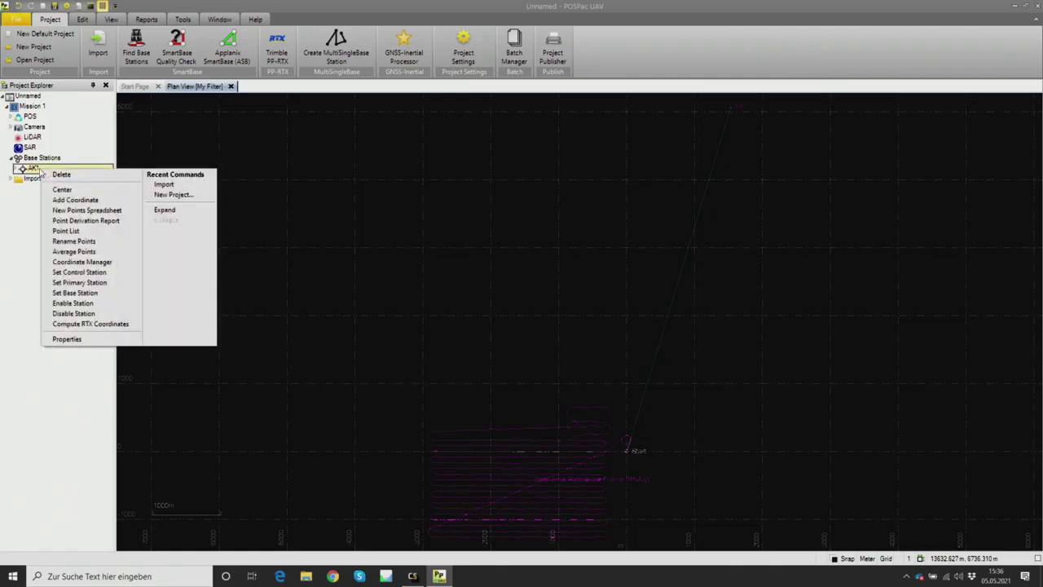
pyautogui.click(91, 295)
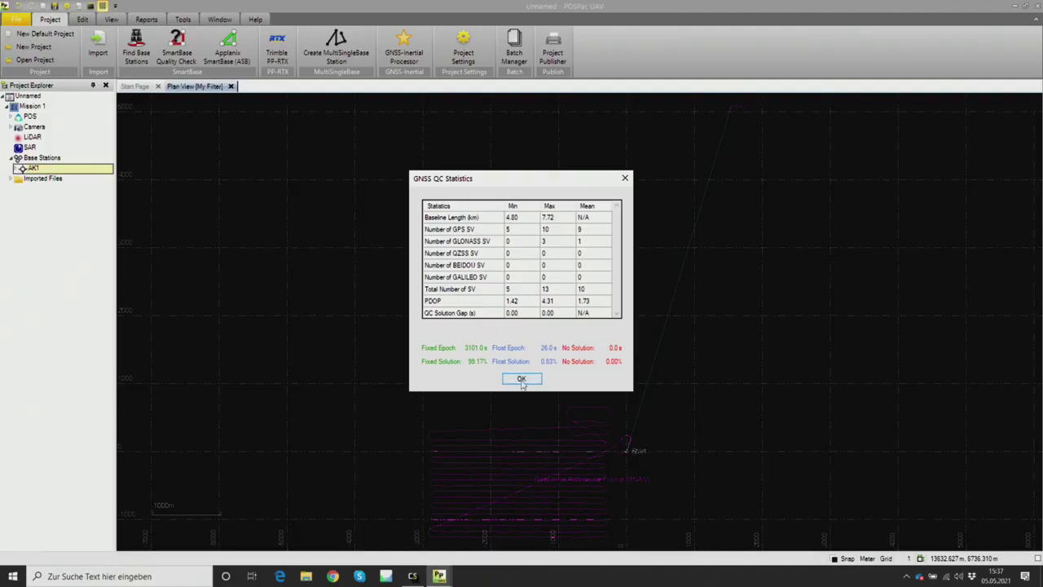
pyautogui.click(522, 379)
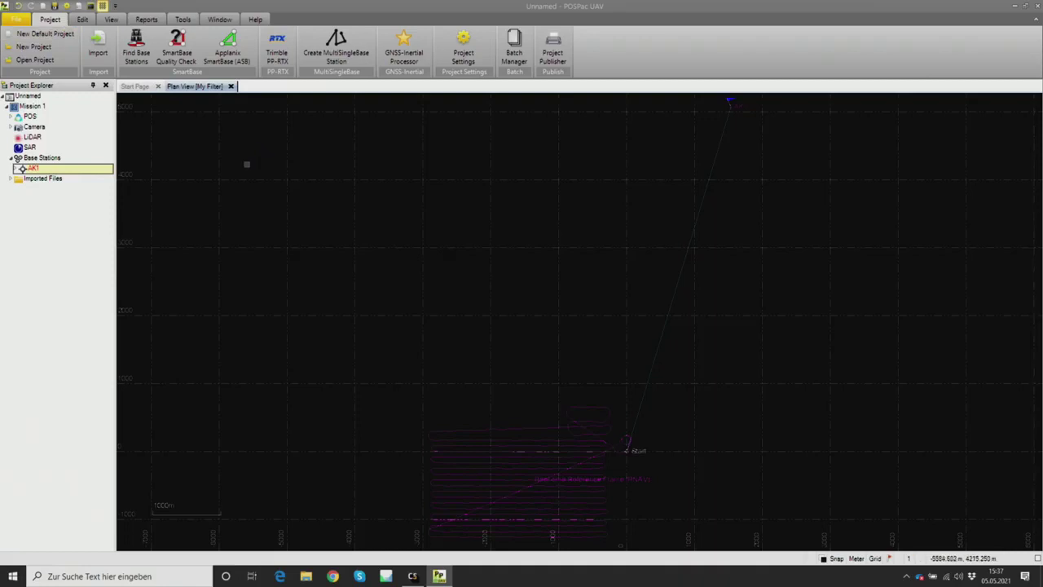
# Step: Save the project as pospac_flight3 in the Flight_3_Tutorial folder on the Extreme SSD (F:) drive
pyautogui.click(54, 6)
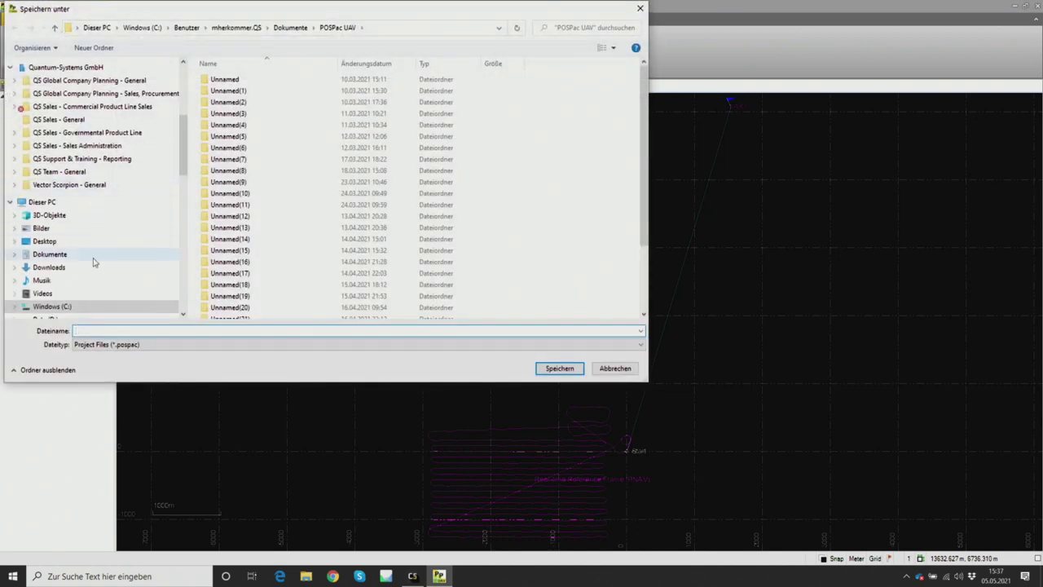
pyautogui.scroll(-2, 93, 261)
pyautogui.click(74, 262)
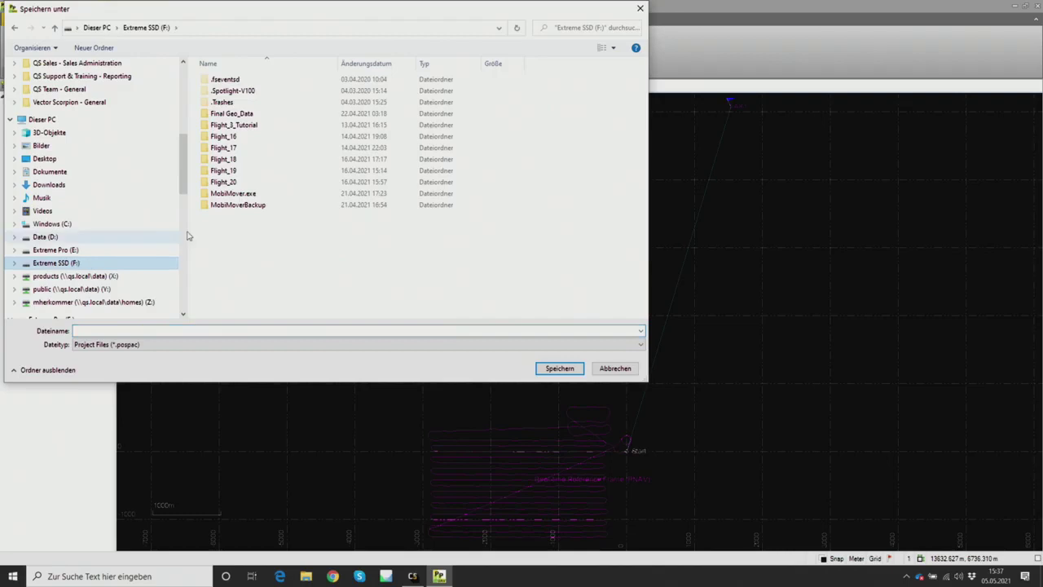
pyautogui.doubleClick(239, 129)
pyautogui.click(190, 330)
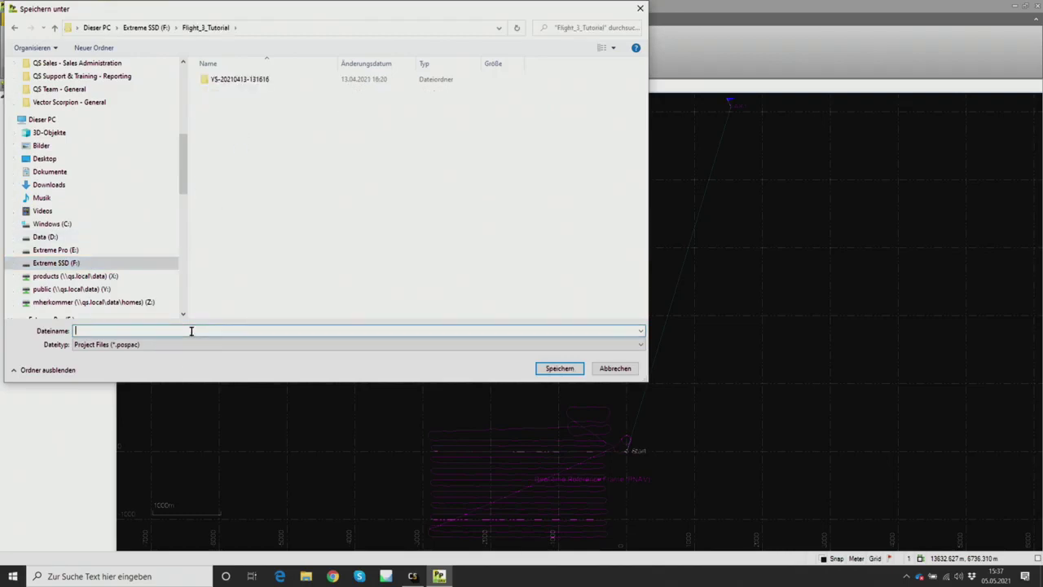
pyautogui.write('pospac_flight3')
pyautogui.press('Return')
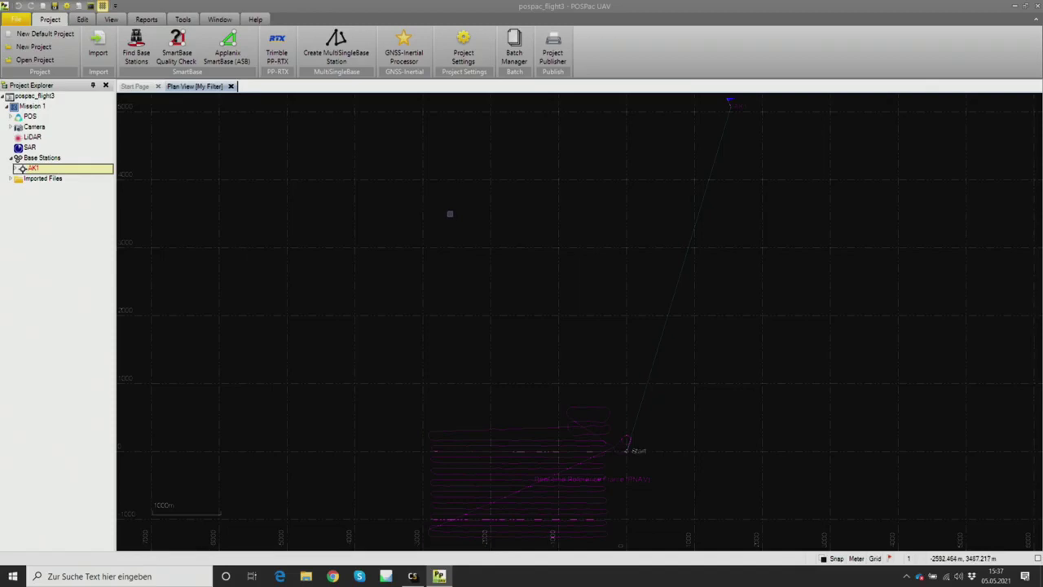
# Step: Run the GNSS-Inertial Processor on Mission 1 in IN-Fusion Single Base mode with base station AK1
pyautogui.click(412, 62)
pyautogui.click(977, 543)
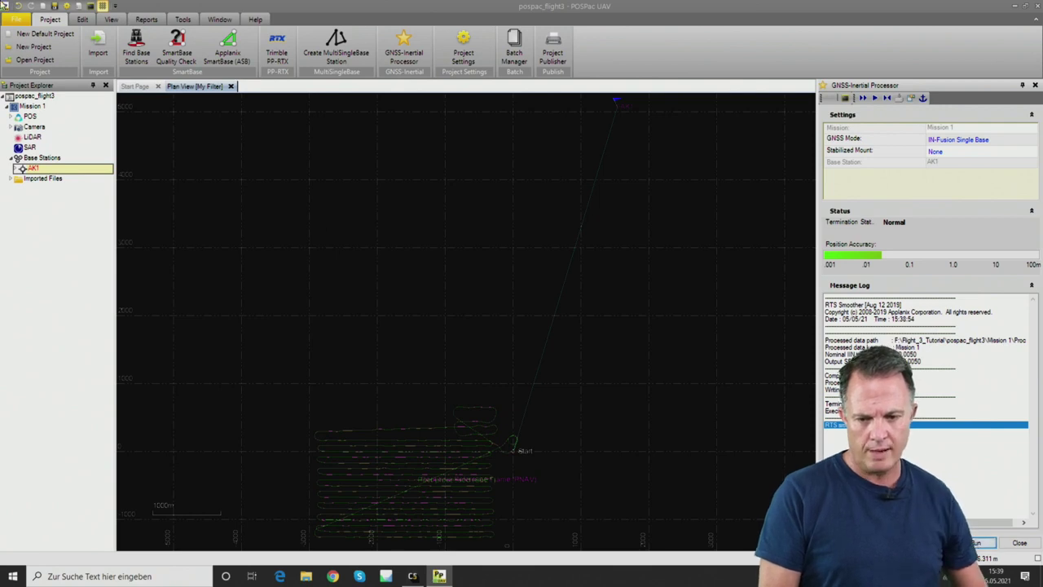
pyautogui.click(184, 22)
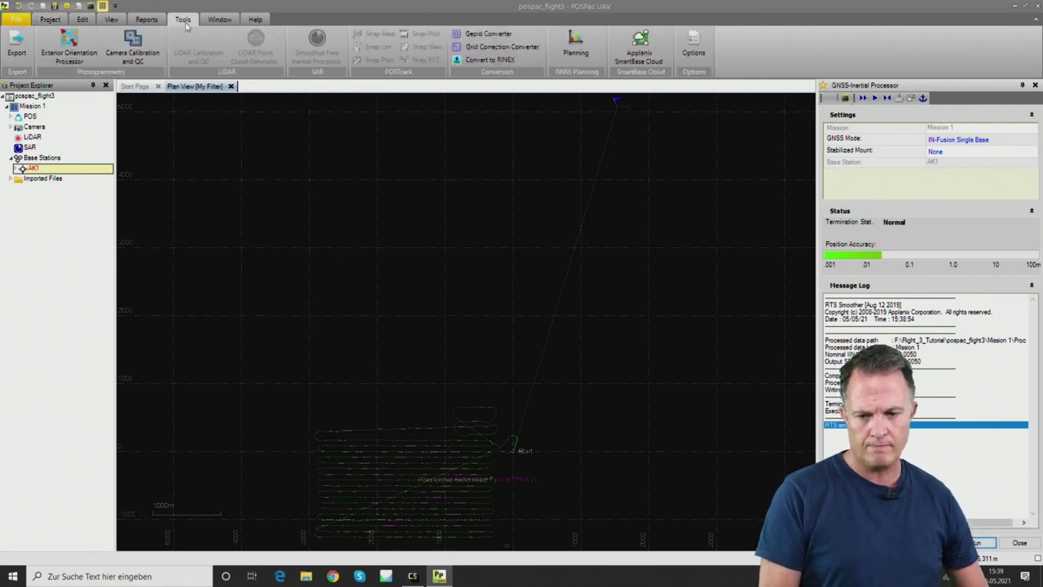
pyautogui.click(17, 45)
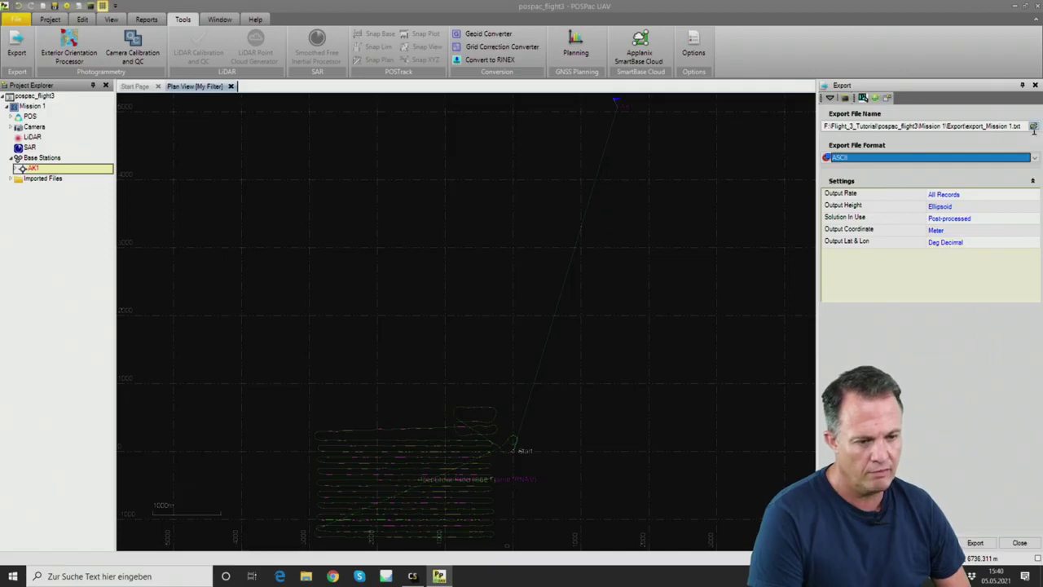
pyautogui.click(1034, 127)
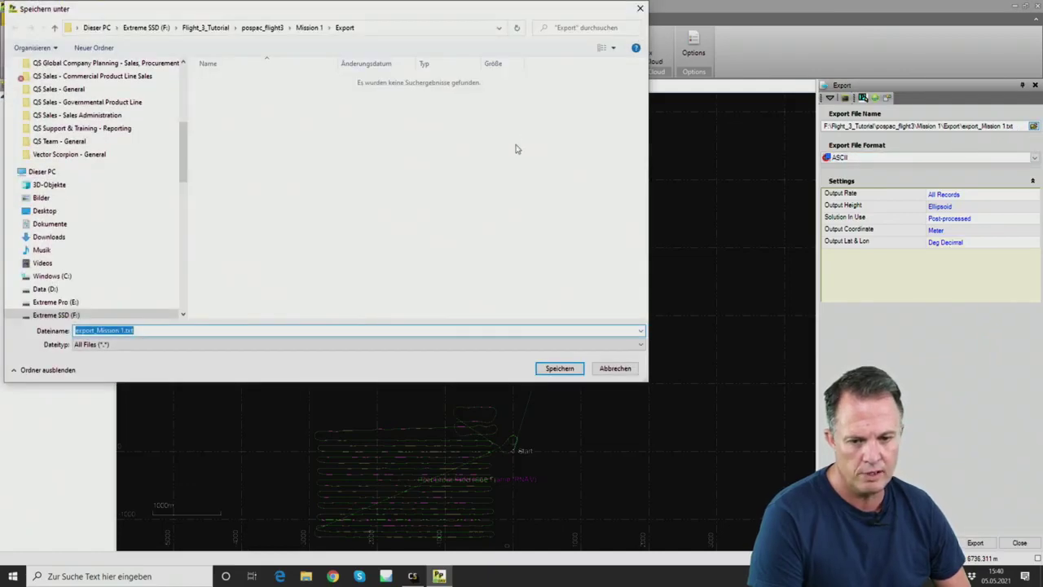
pyautogui.click(209, 28)
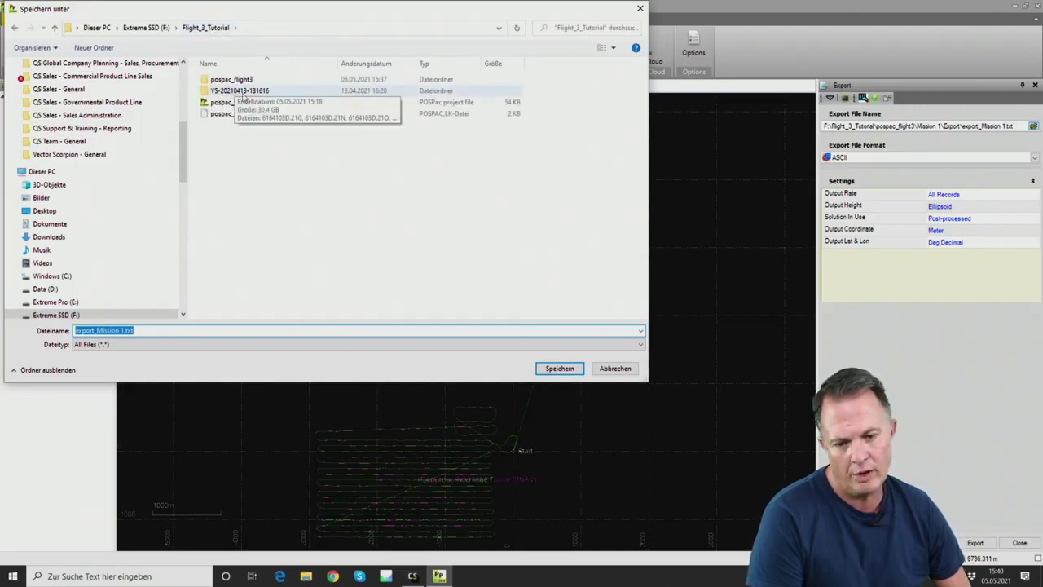
pyautogui.click(232, 91)
pyautogui.doubleClick(233, 91)
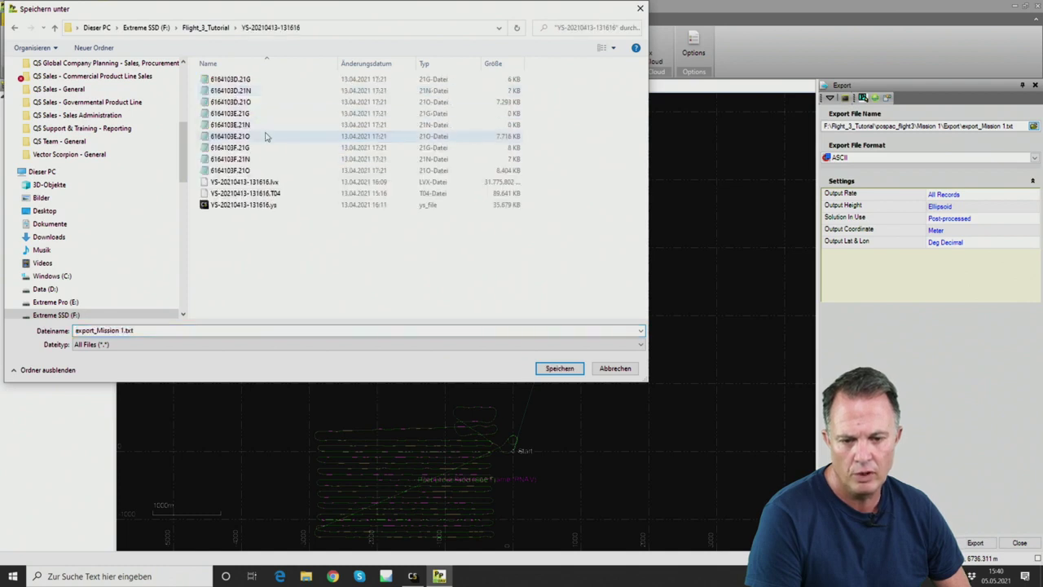
# Step: Name the export file sbet3.txt and export the post-processed trajectory
pyautogui.click(169, 330)
pyautogui.doubleClick(170, 330)
pyautogui.click(122, 330)
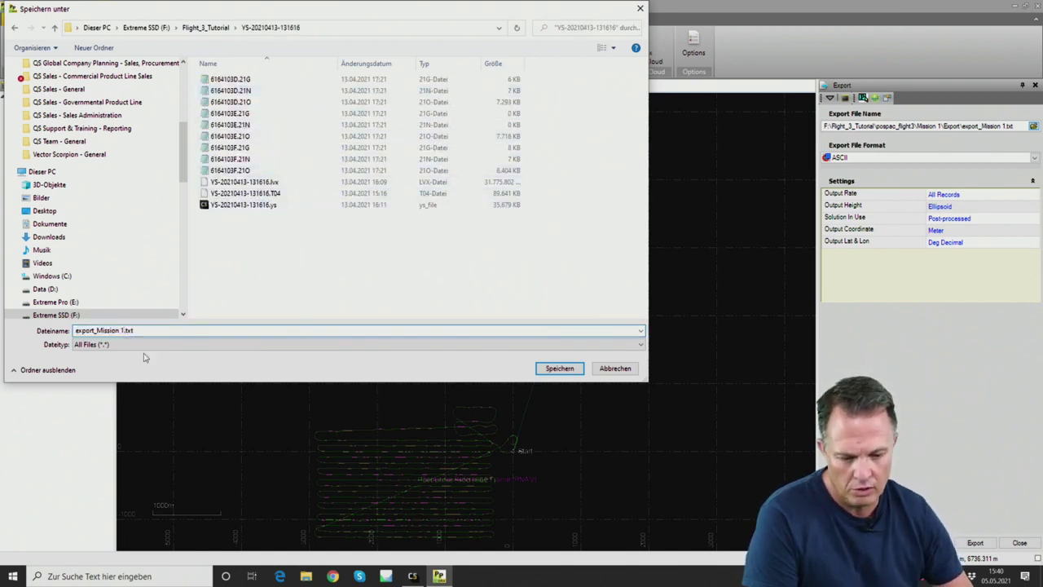
pyautogui.press('BackSpace')
pyautogui.press('BackSpace')
pyautogui.press('BackSpace')
pyautogui.press('BackSpace')
pyautogui.press('BackSpace')
pyautogui.press('BackSpace')
pyautogui.press('BackSpace')
pyautogui.press('BackSpace')
pyautogui.press('BackSpace')
pyautogui.press('BackSpace')
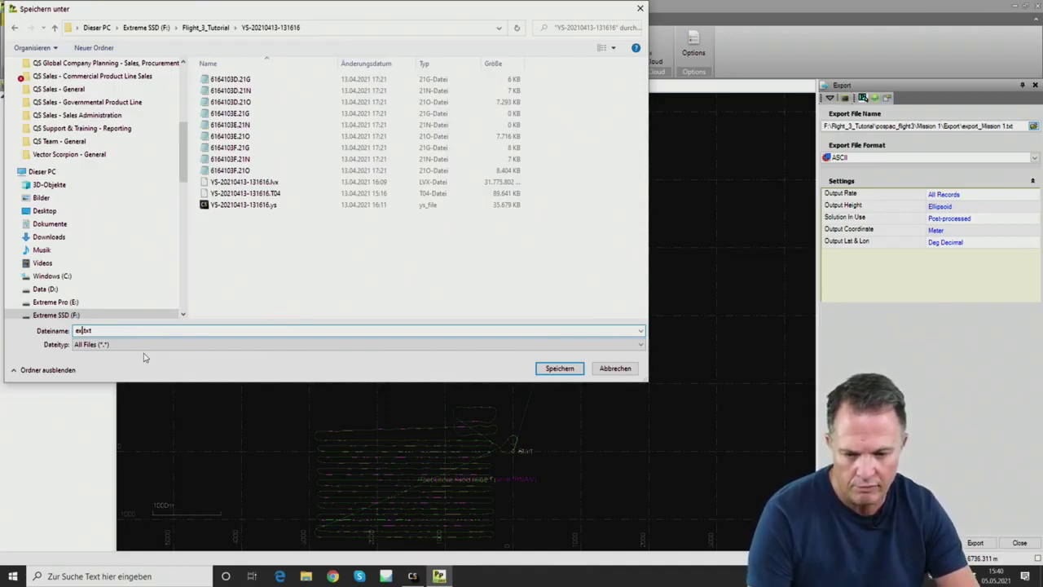
pyautogui.write('sbet3')
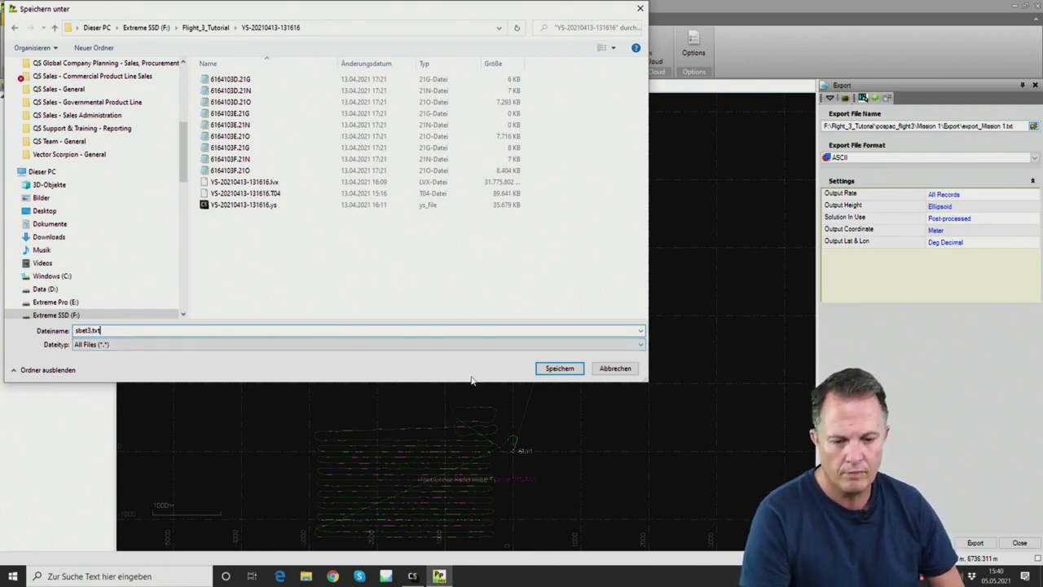
pyautogui.click(560, 368)
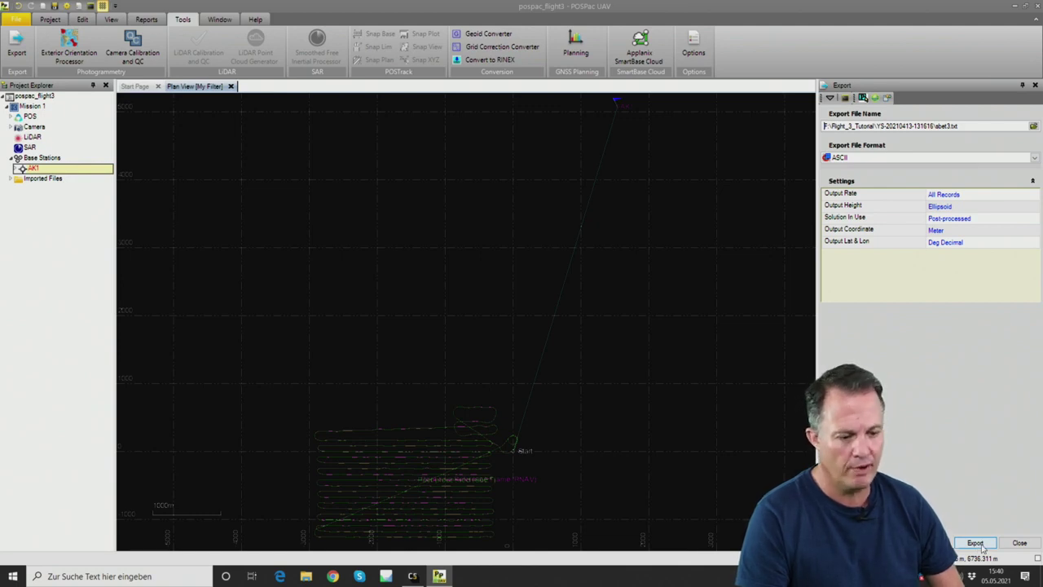
pyautogui.click(976, 542)
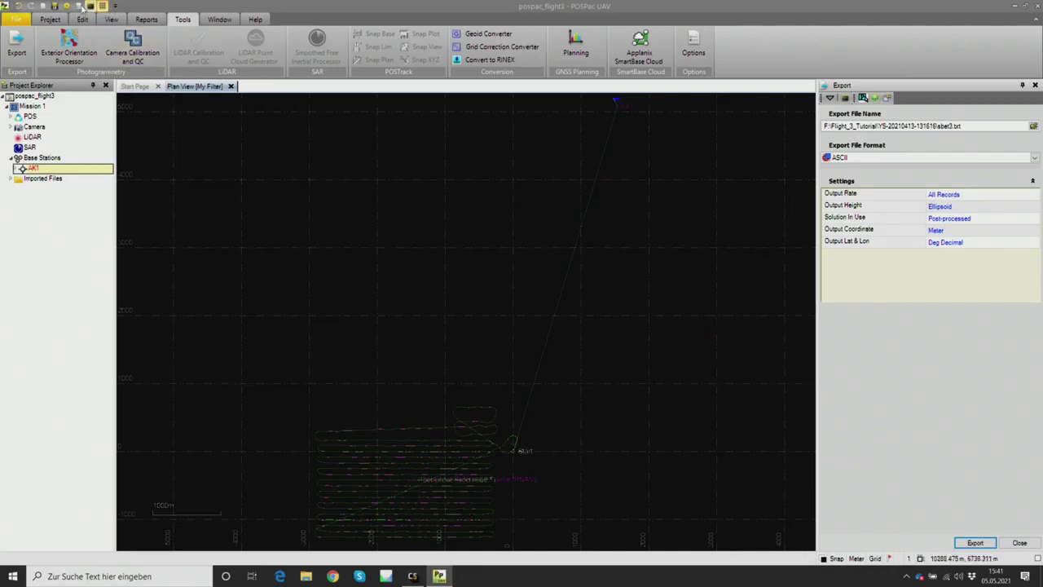
# Step: Close POSPac UAV and save the project changes
pyautogui.click(1034, 6)
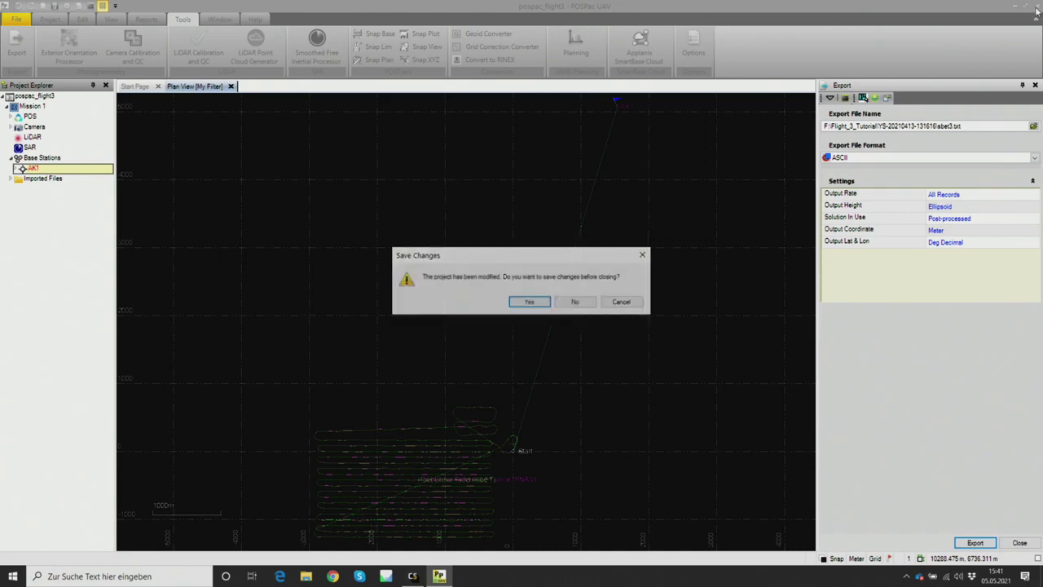
pyautogui.click(530, 302)
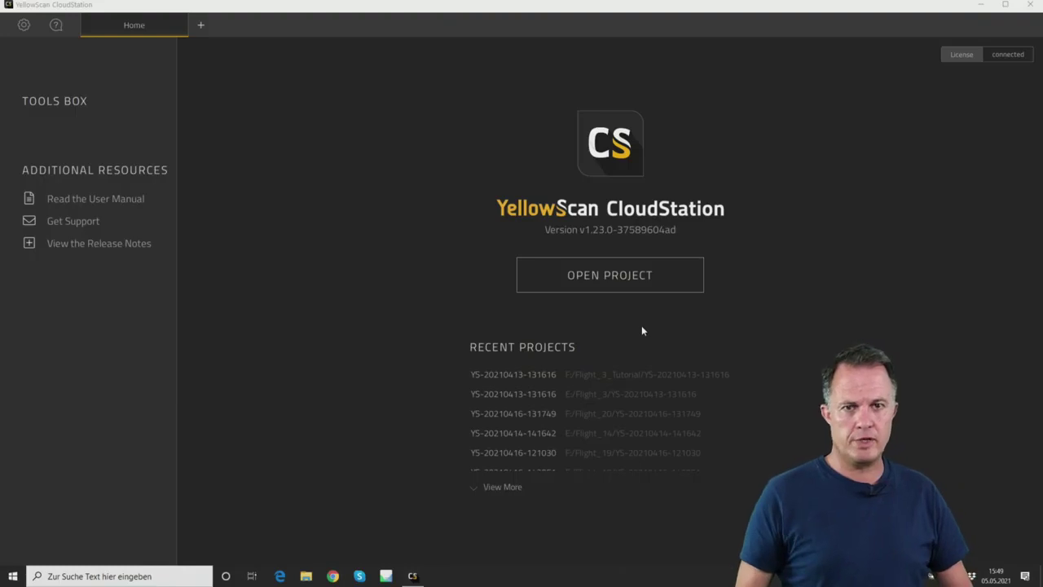
# Step: Open the file YS-20210413-131616.ys as a project in YellowScan CloudStation
pyautogui.click(587, 274)
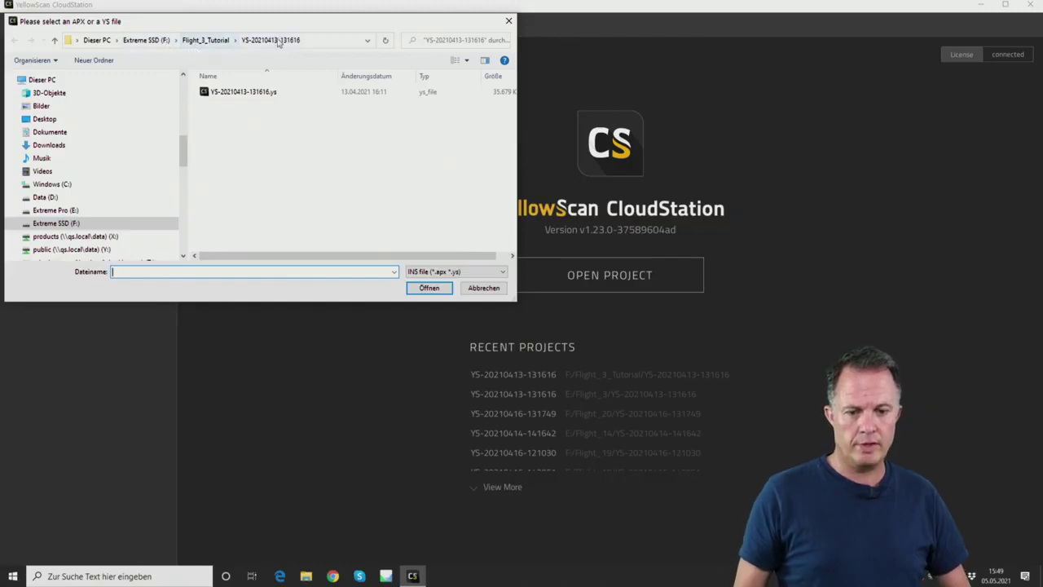
pyautogui.click(253, 93)
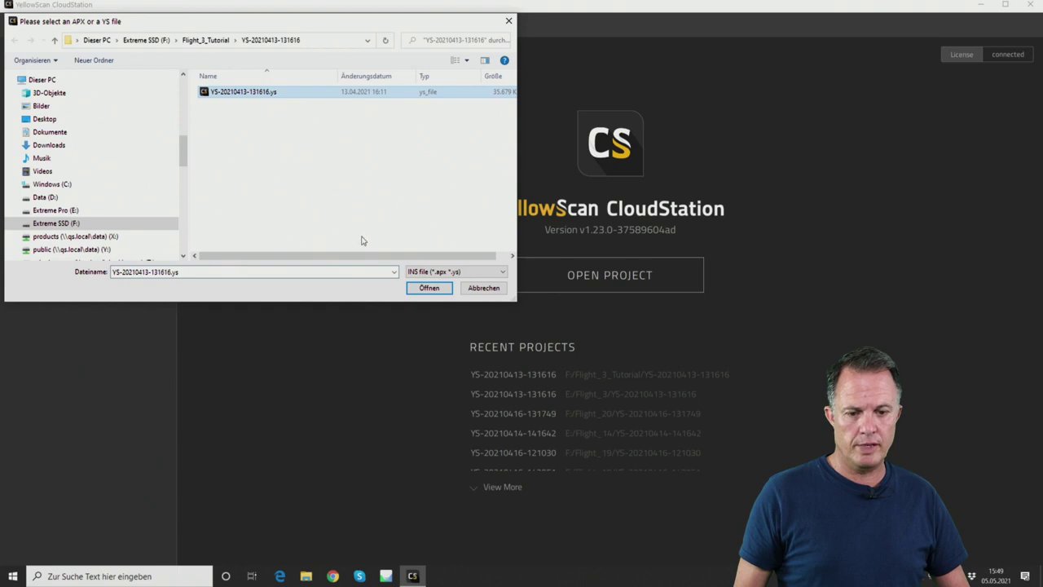
pyautogui.click(429, 287)
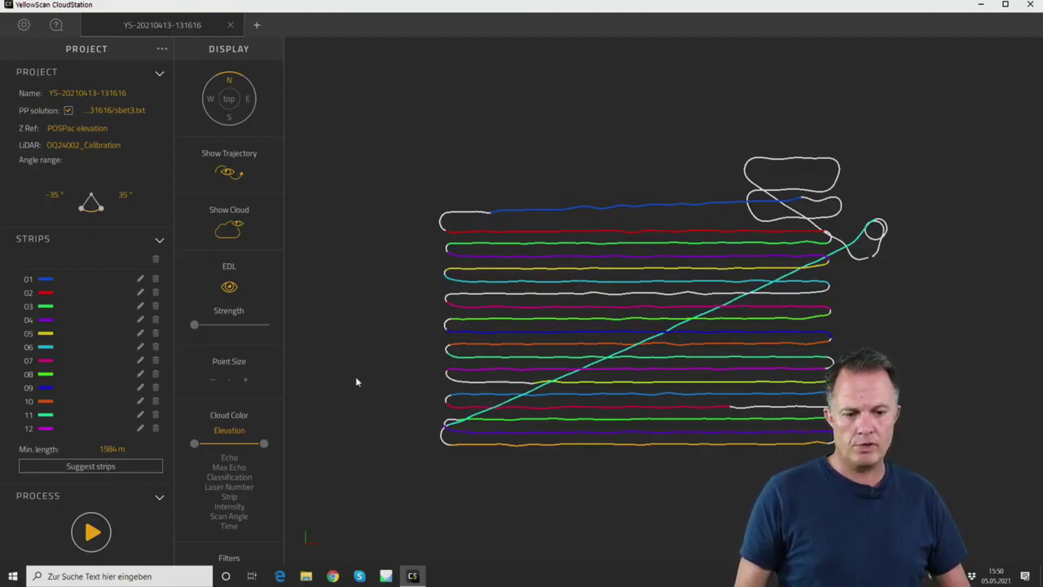
# Step: Delete all suggested strips and create a strip on the sixth flight line from the north, trimmed to 14:30–16:38
pyautogui.click(156, 259)
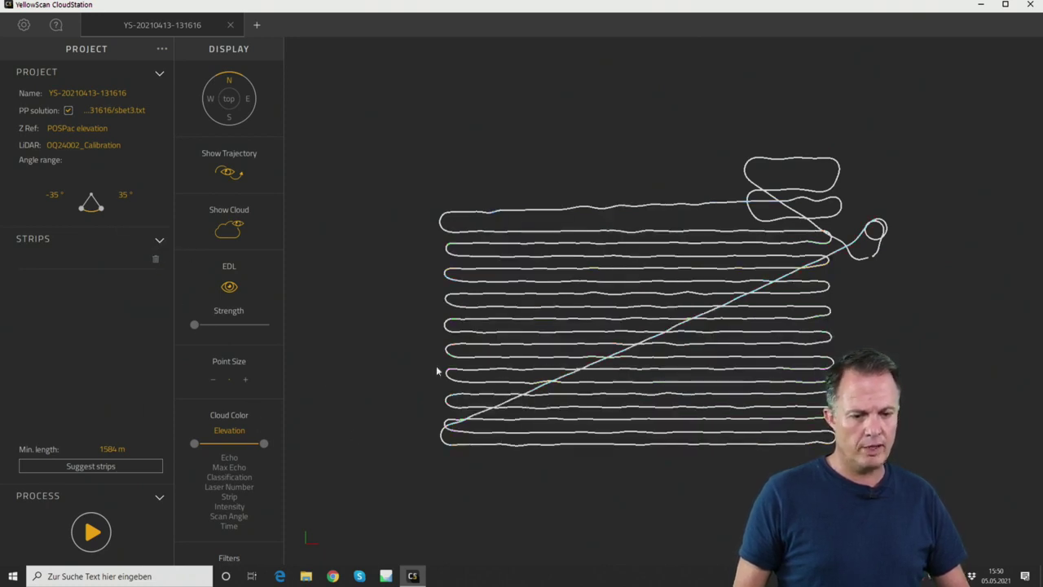
pyautogui.click(610, 285)
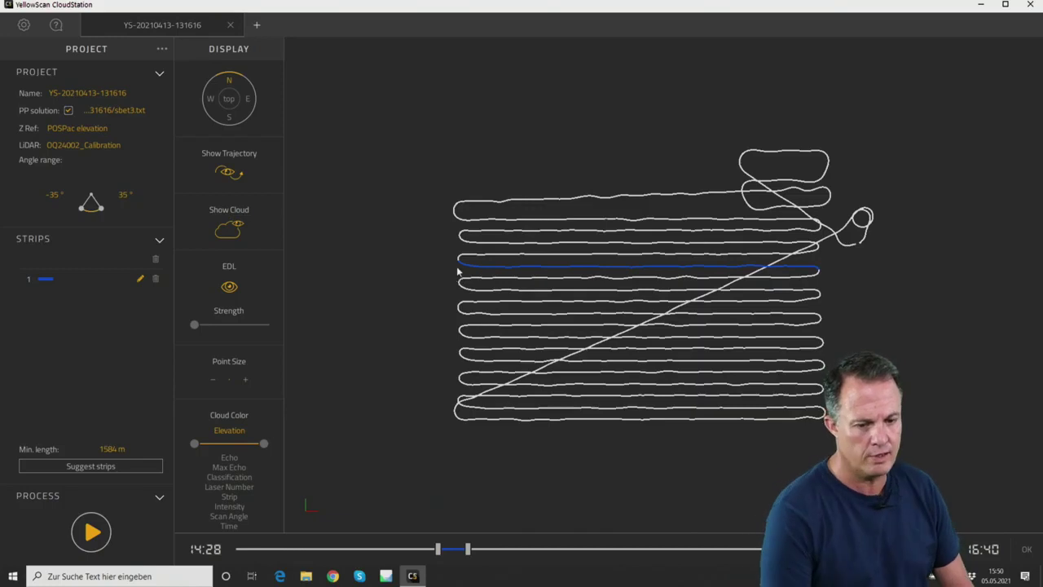
pyautogui.moveTo(439, 551); pyautogui.dragTo(441, 551)
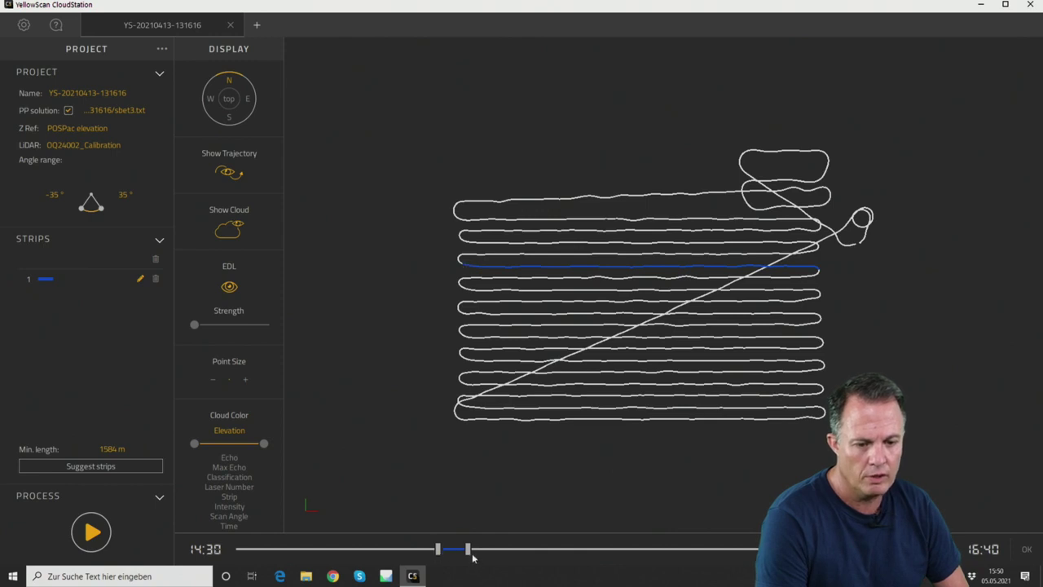
pyautogui.moveTo(468, 550); pyautogui.dragTo(469, 556)
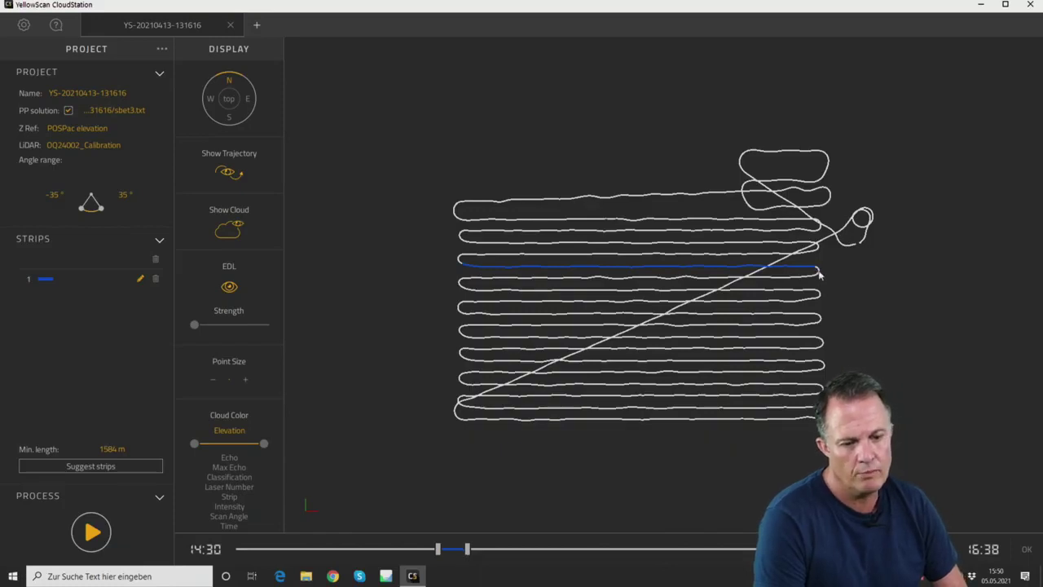
pyautogui.click(1027, 550)
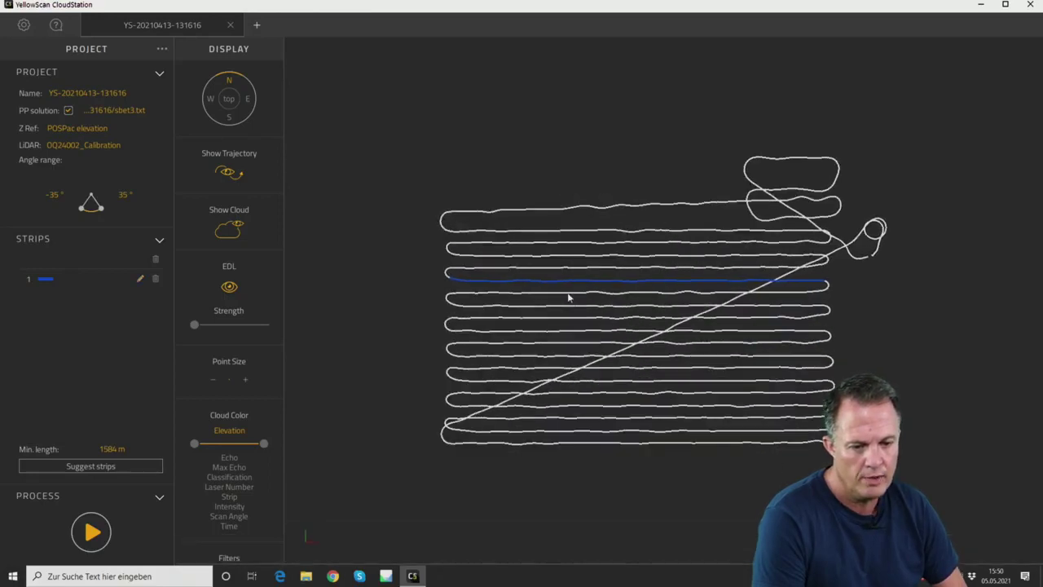
# Step: Create two more strips on the next two flight lines to the south, spanning 16:43–19:02 and 19:07–21:17
pyautogui.click(579, 298)
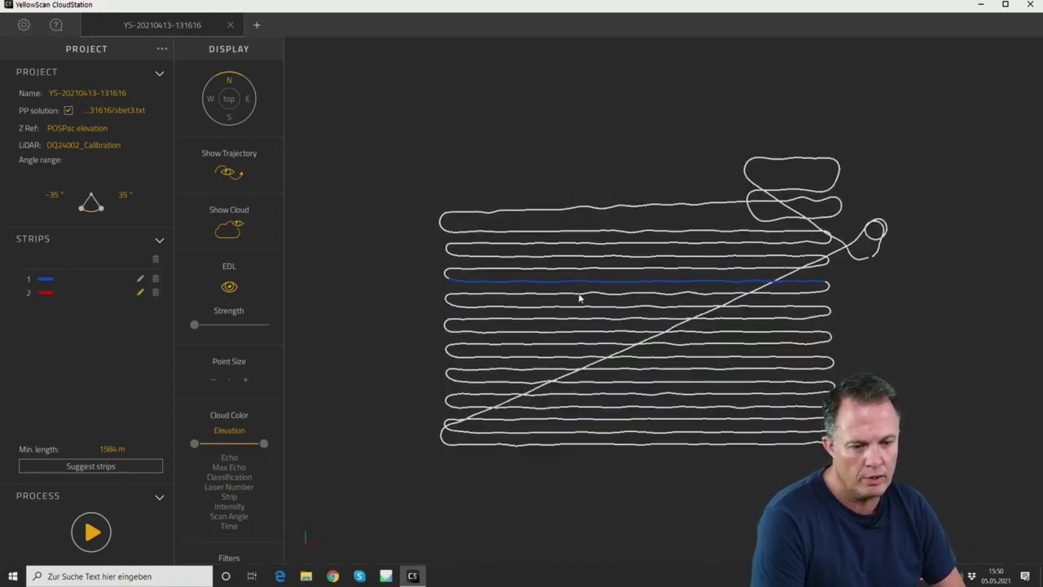
pyautogui.moveTo(502, 544); pyautogui.dragTo(471, 552)
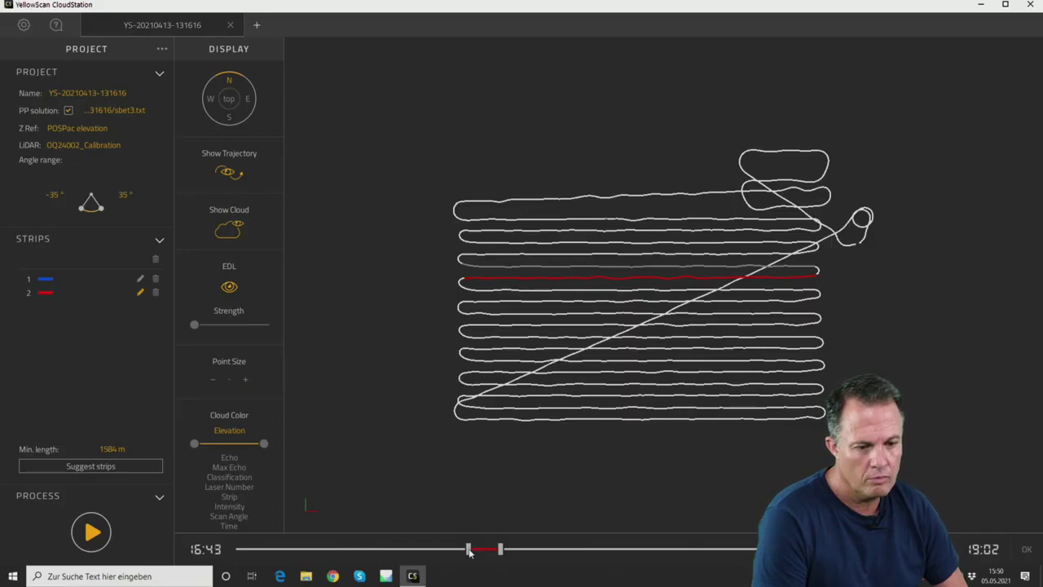
pyautogui.click(1027, 551)
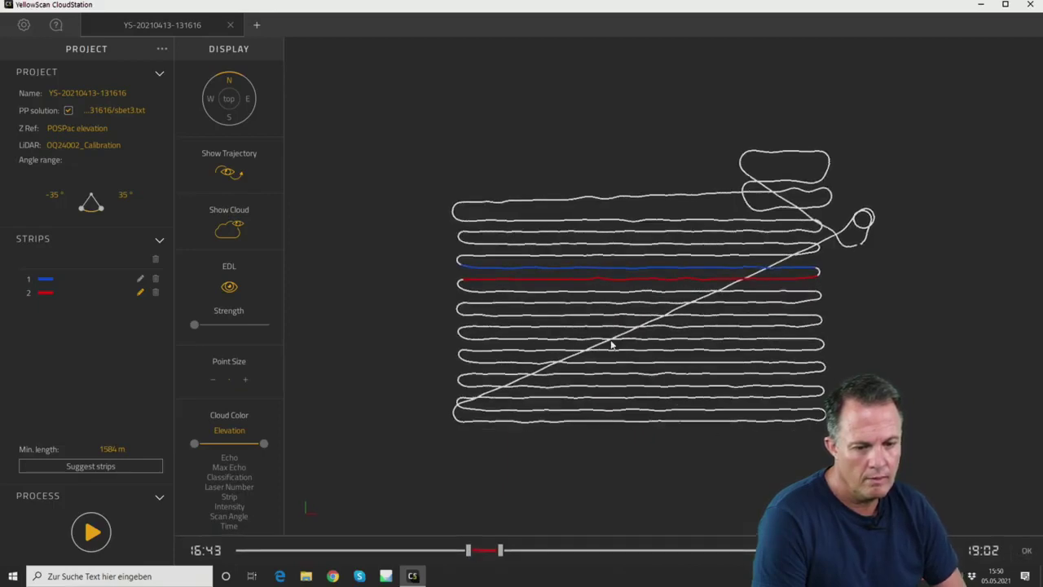
pyautogui.click(597, 312)
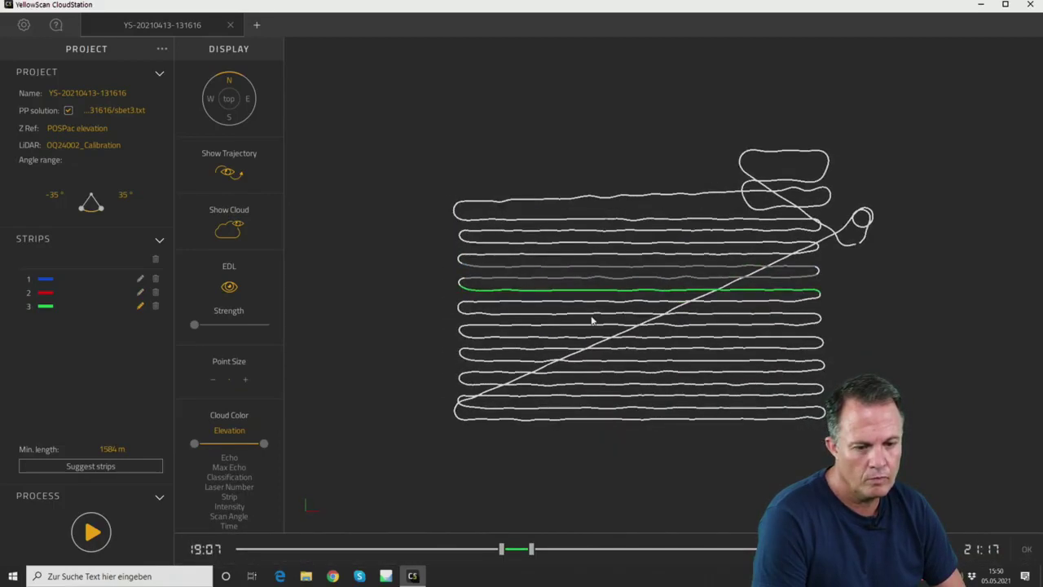
pyautogui.click(1026, 551)
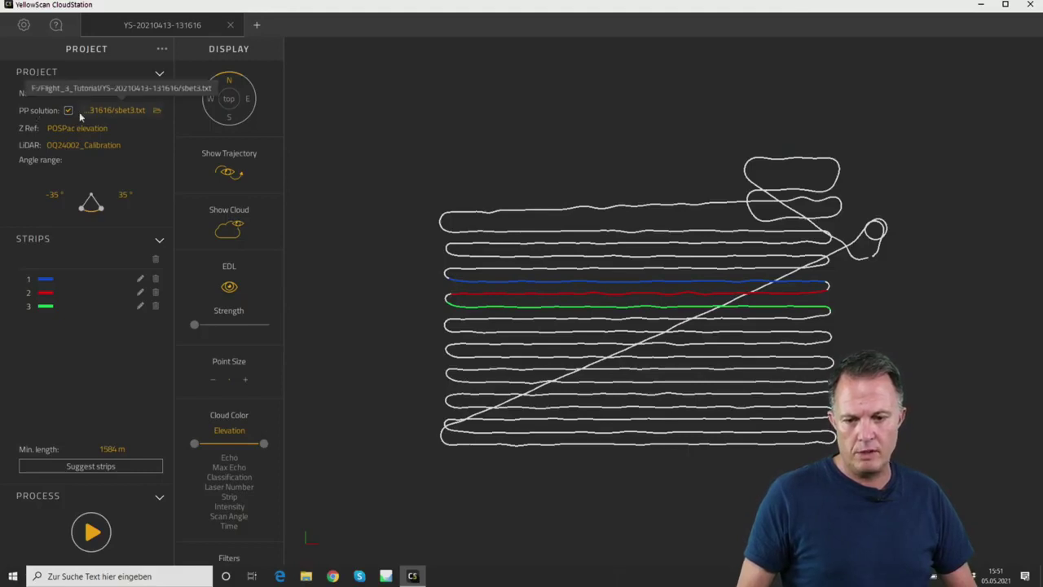
# Step: Select sbet3.txt as the post-processed trajectory solution and process the three strips into a point cloud
pyautogui.click(126, 114)
pyautogui.click(232, 103)
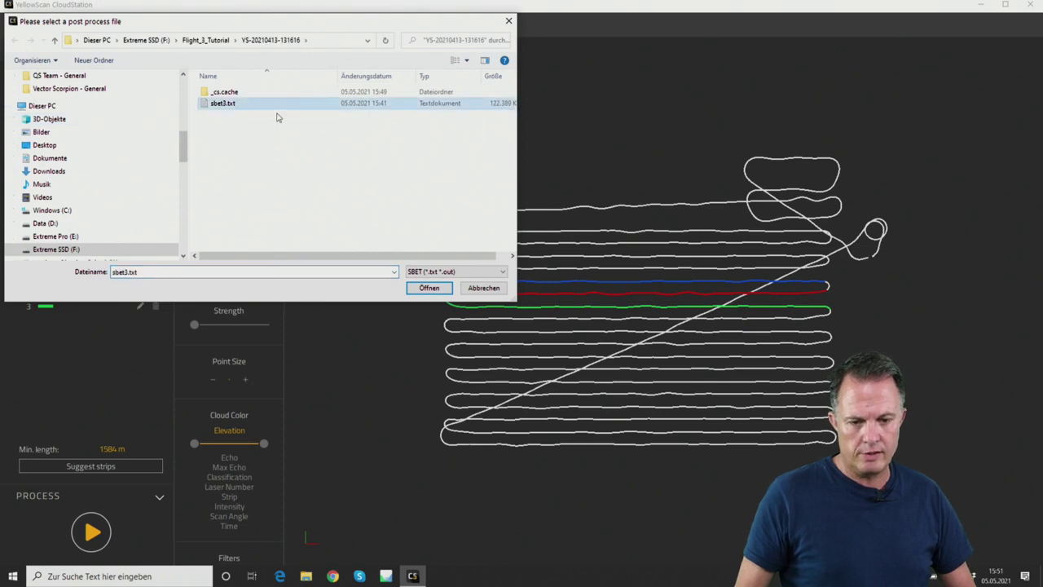
pyautogui.click(429, 288)
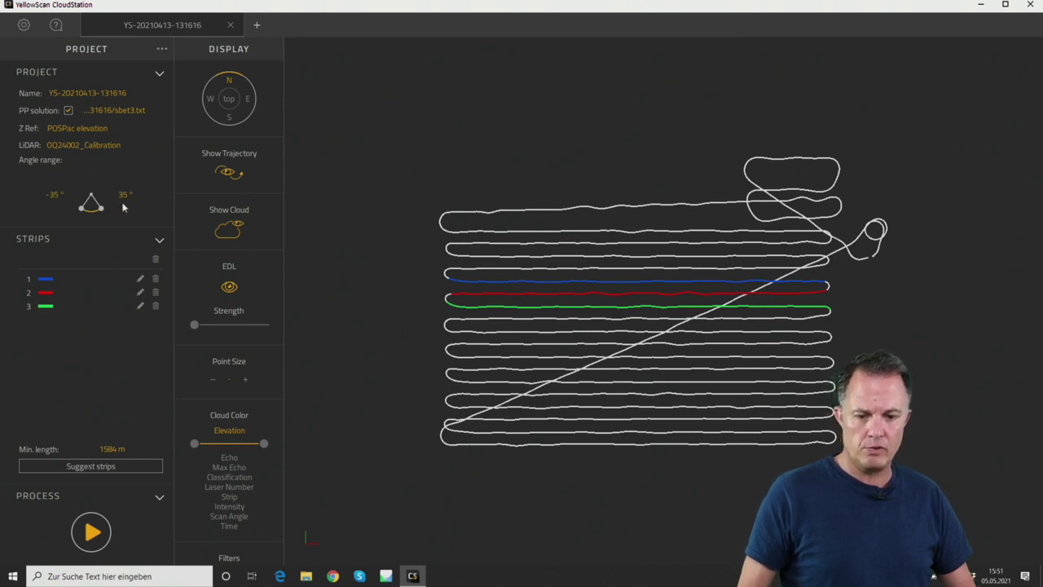
pyautogui.click(92, 534)
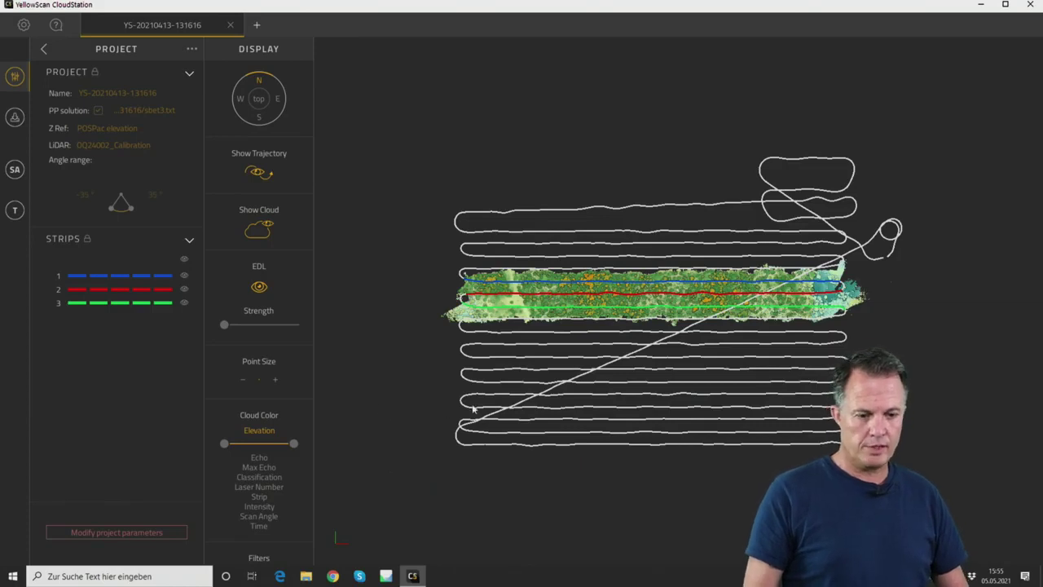
# Step: Hide the trajectory lines so that only the processed point cloud is shown
pyautogui.scroll(2, 632, 259)
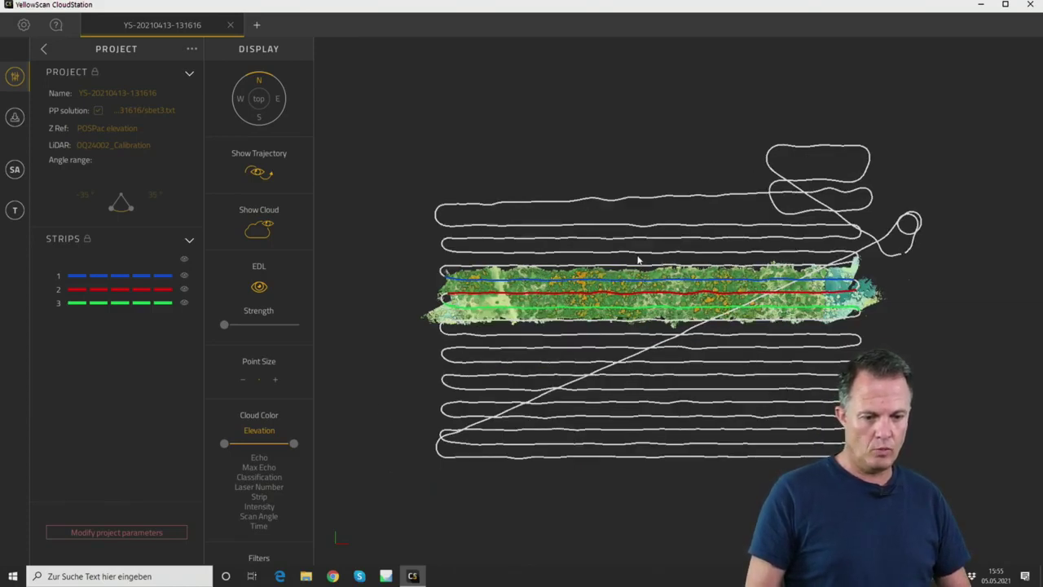
pyautogui.scroll(5, 632, 262)
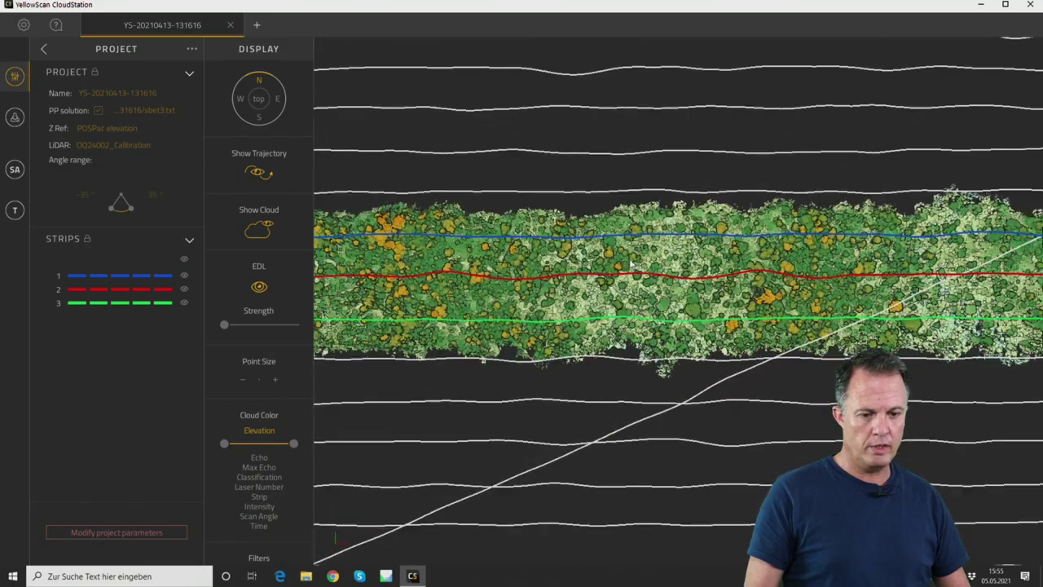
pyautogui.scroll(-5, 631, 263)
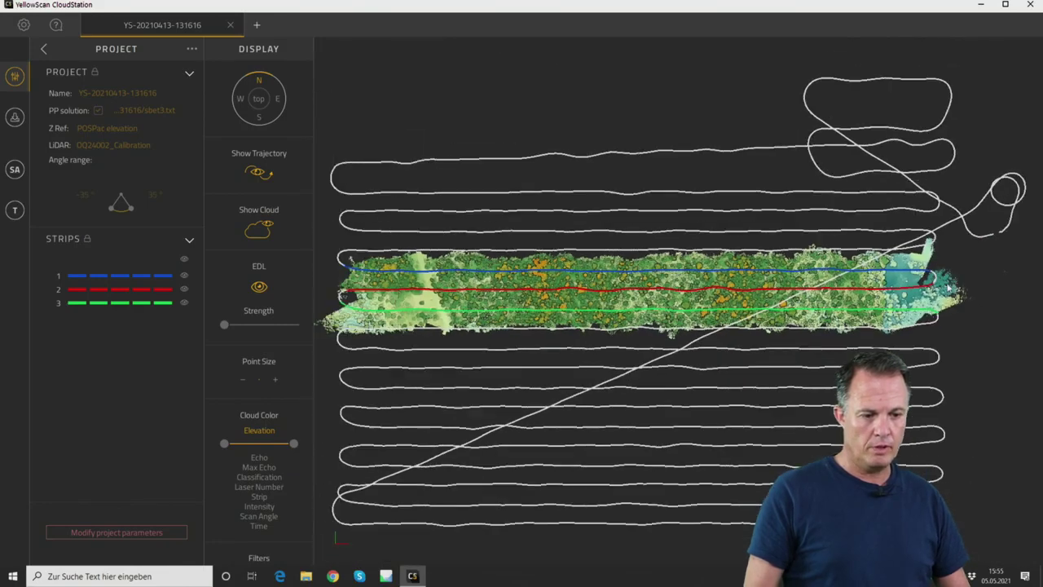
pyautogui.scroll(3, 643, 306)
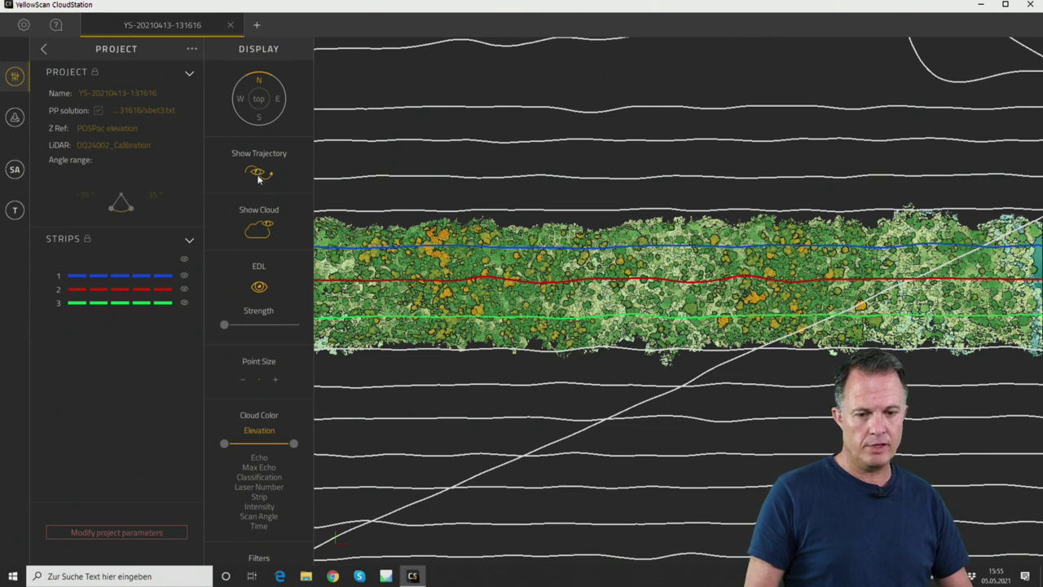
pyautogui.click(258, 173)
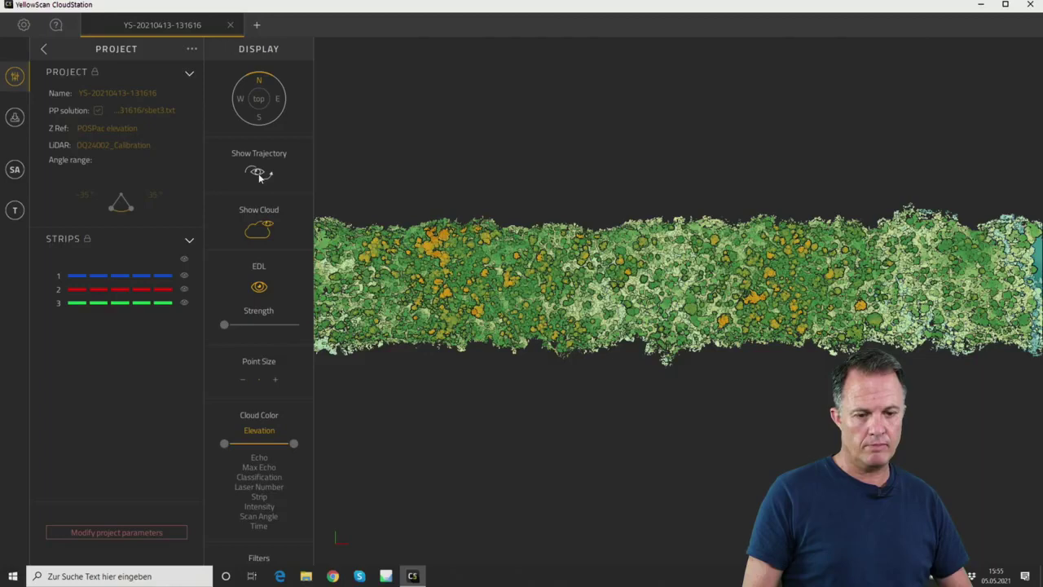
pyautogui.click(259, 173)
pyautogui.click(259, 174)
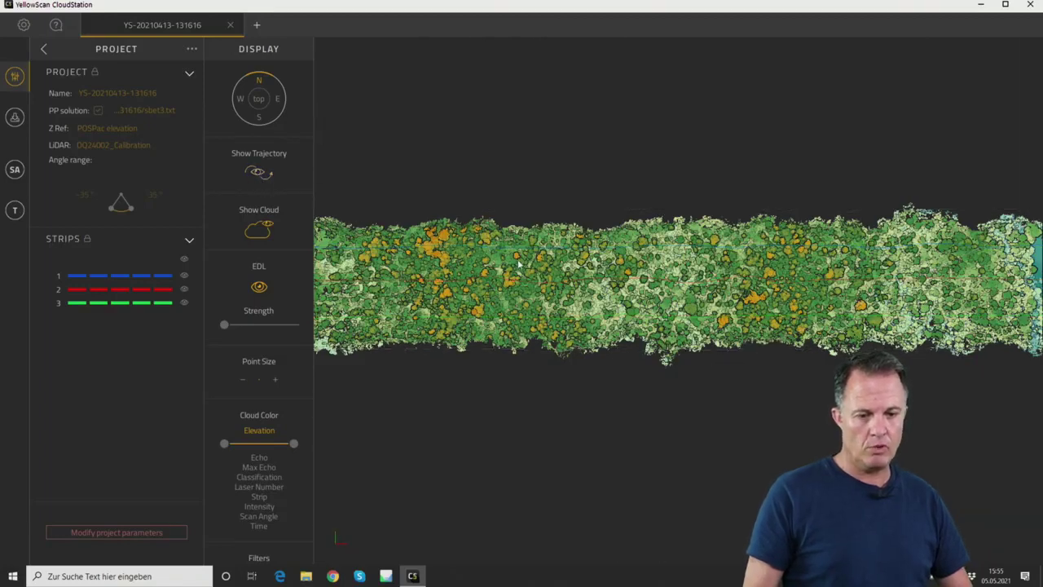
# Step: View the point cloud from above in west-up and east-up orientations and return to north-up
pyautogui.scroll(-3, 434, 218)
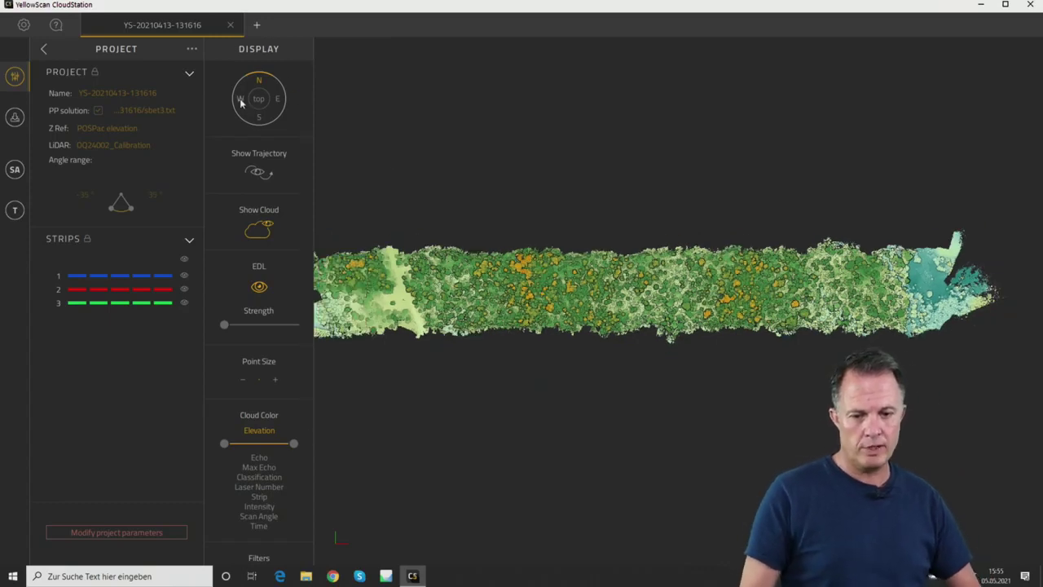
pyautogui.click(241, 99)
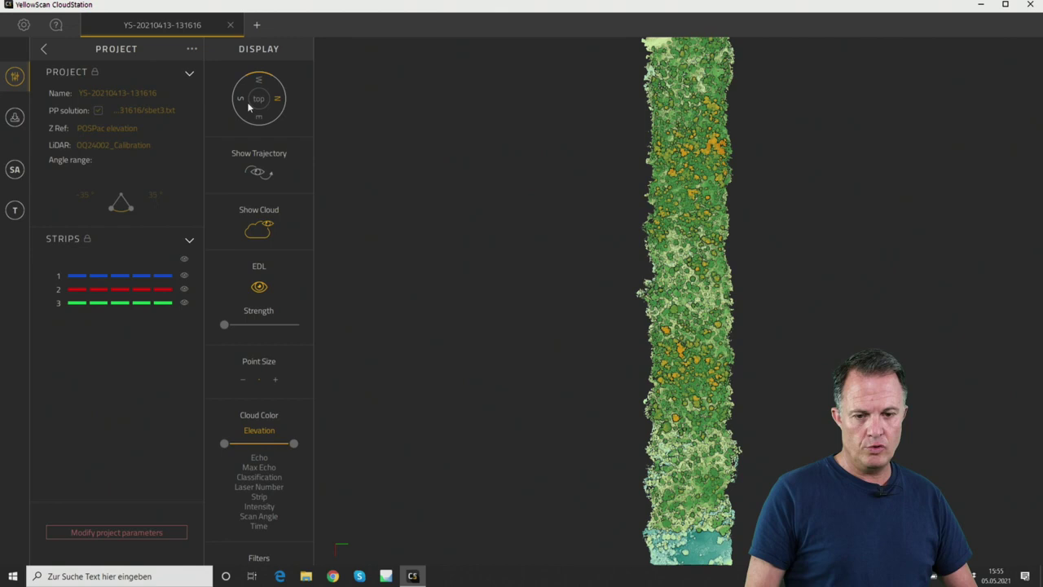
pyautogui.moveTo(265, 119); pyautogui.dragTo(263, 123)
pyautogui.click(261, 120)
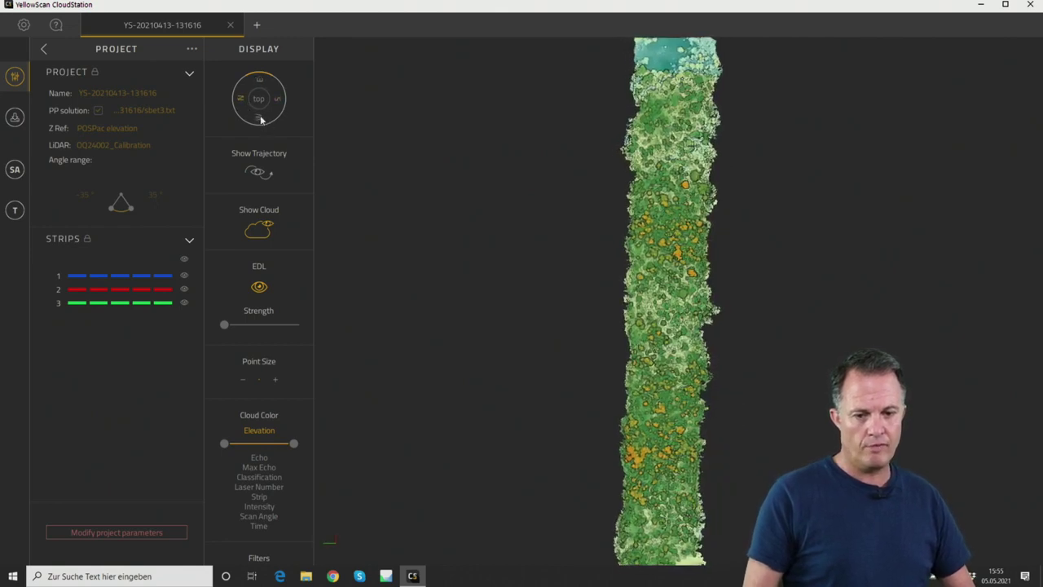
pyautogui.click(269, 111)
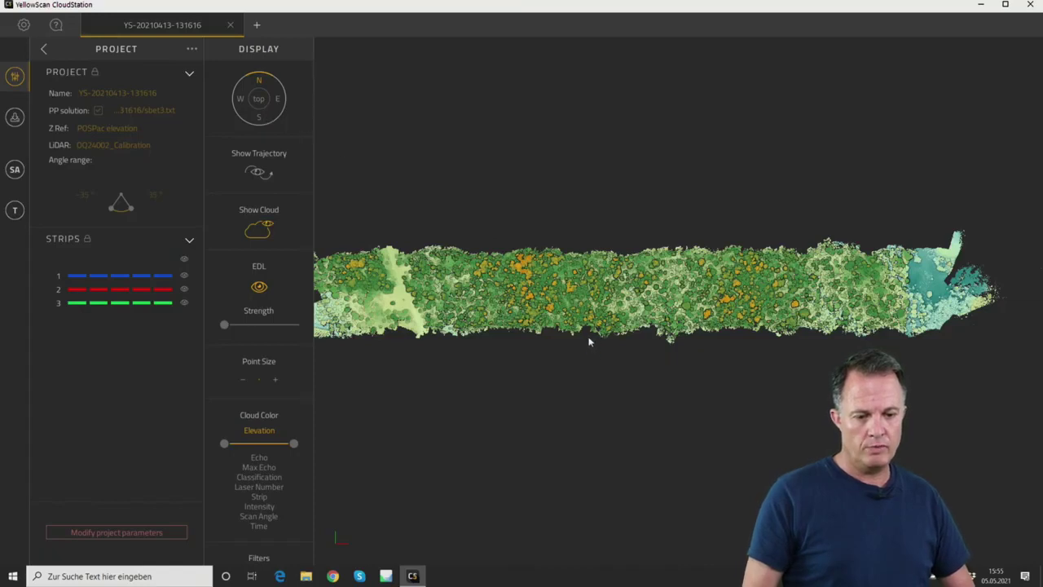
# Step: Examine the point cloud from above and in a tilted 3D view, closing in on the clearing and track near its western end
pyautogui.scroll(2, 588, 342)
pyautogui.scroll(-1, 583, 340)
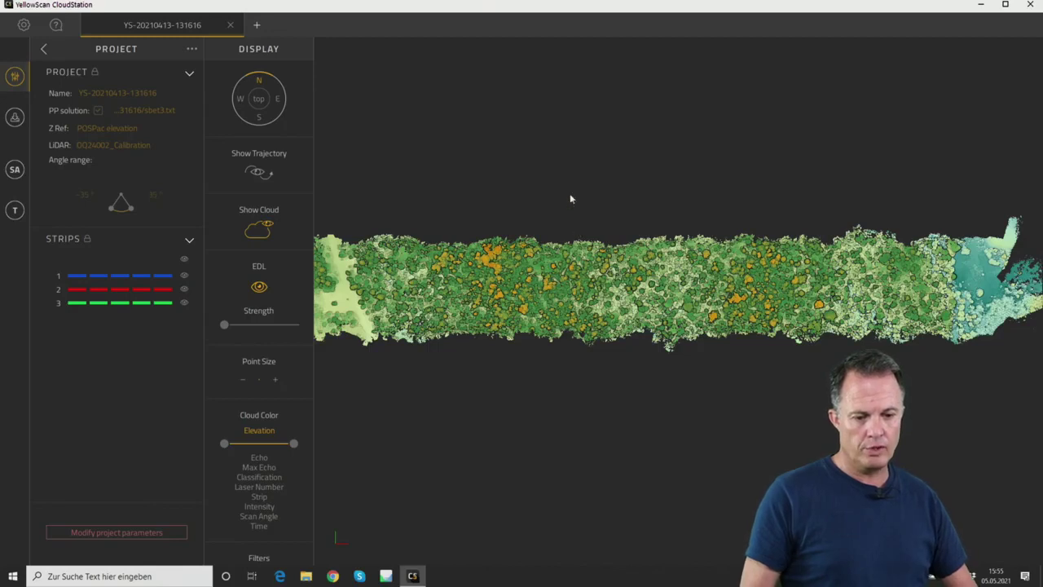
pyautogui.scroll(1, 577, 272)
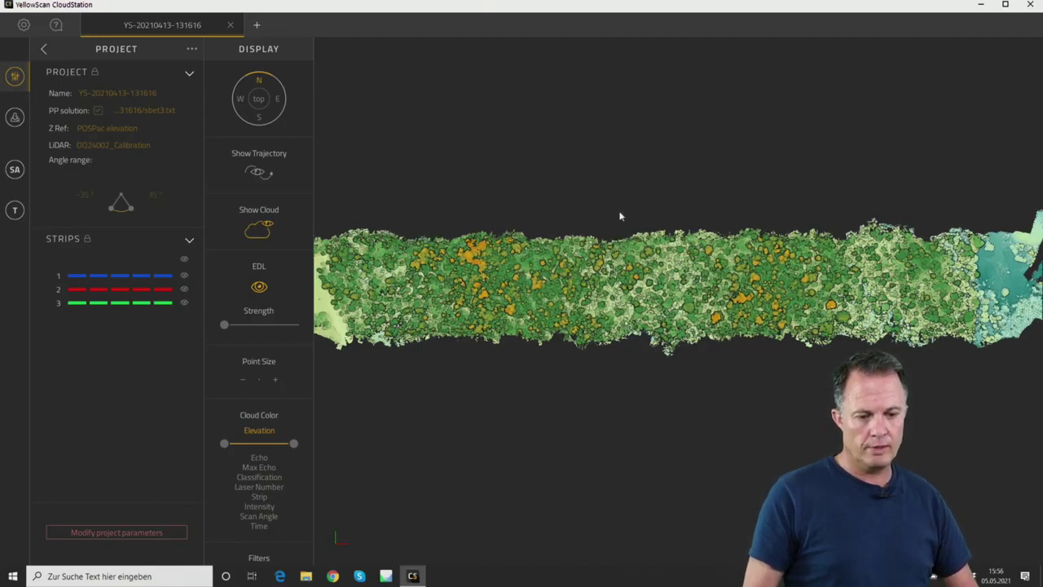
pyautogui.moveTo(628, 209); pyautogui.dragTo(653, 299)
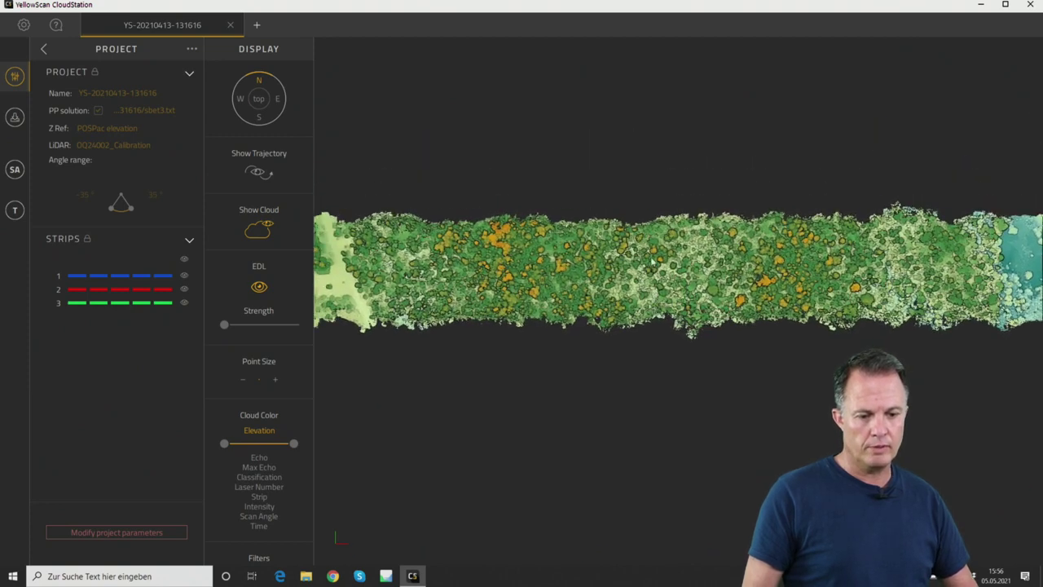
pyautogui.scroll(-2, 675, 357)
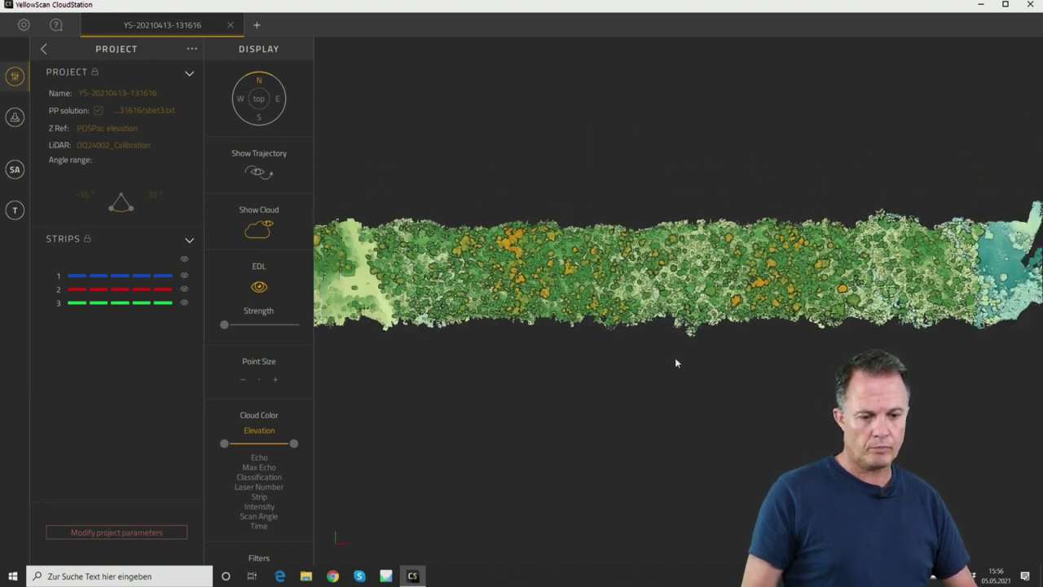
pyautogui.moveTo(665, 358)
pyautogui.mouseDown()
pyautogui.moveTo(645, 166)
pyautogui.moveTo(666, 284)
pyautogui.mouseUp()
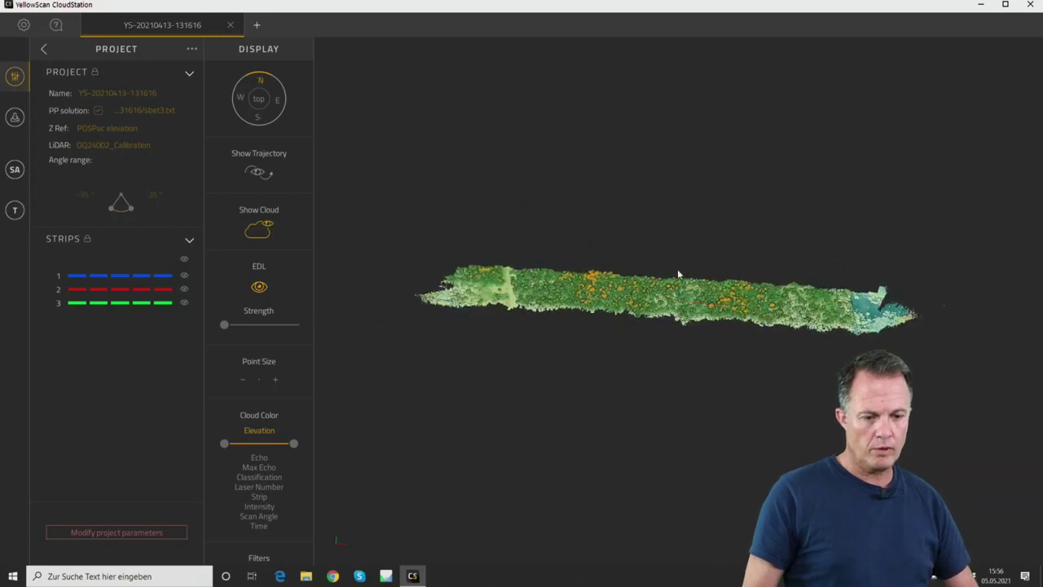
pyautogui.scroll(5, 672, 330)
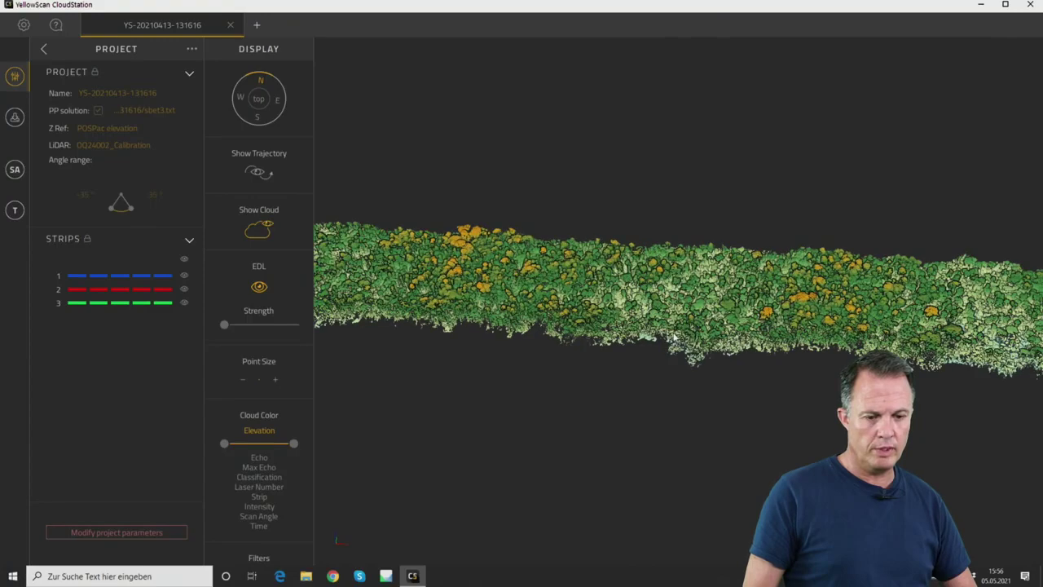
pyautogui.scroll(3, 676, 328)
pyautogui.moveTo(681, 324); pyautogui.dragTo(620, 311)
pyautogui.scroll(3, 621, 310)
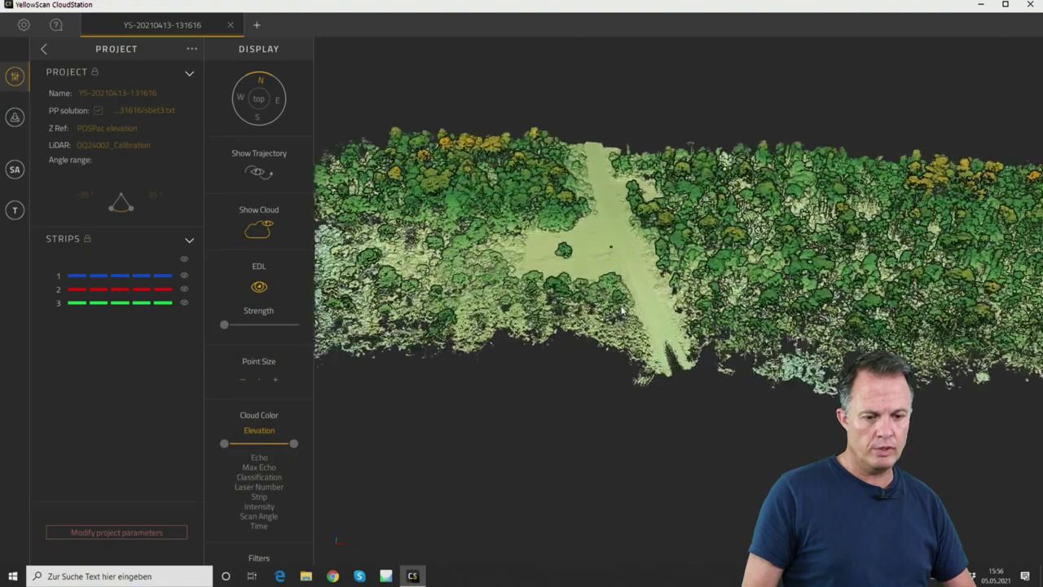
pyautogui.scroll(5, 621, 310)
pyautogui.scroll(2, 728, 350)
pyautogui.moveTo(729, 348); pyautogui.dragTo(481, 259)
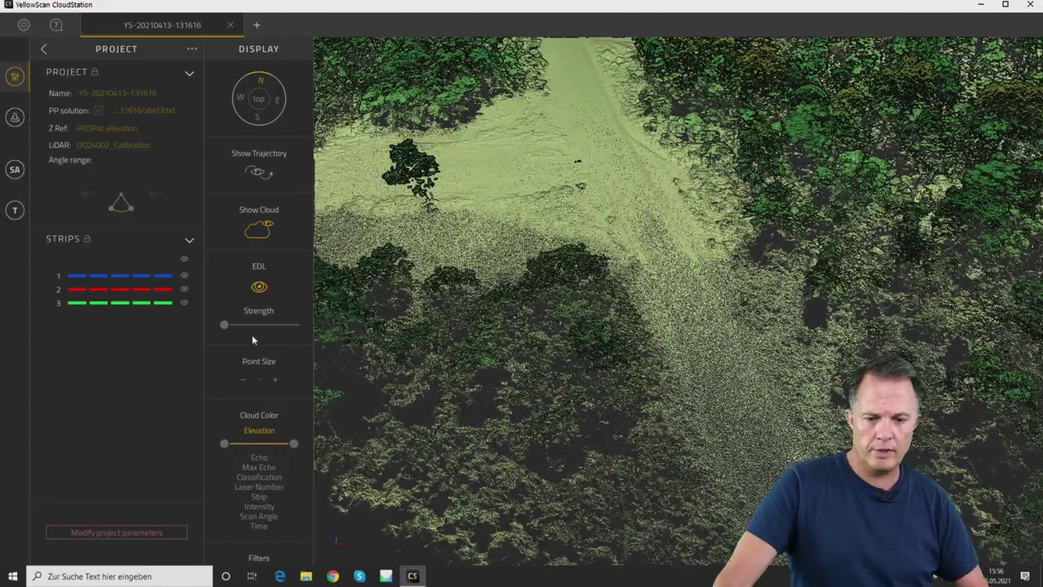
# Step: Compare the cloud with EDL shading off and on and with its strength at maximum, restoring the minimum strength
pyautogui.click(259, 285)
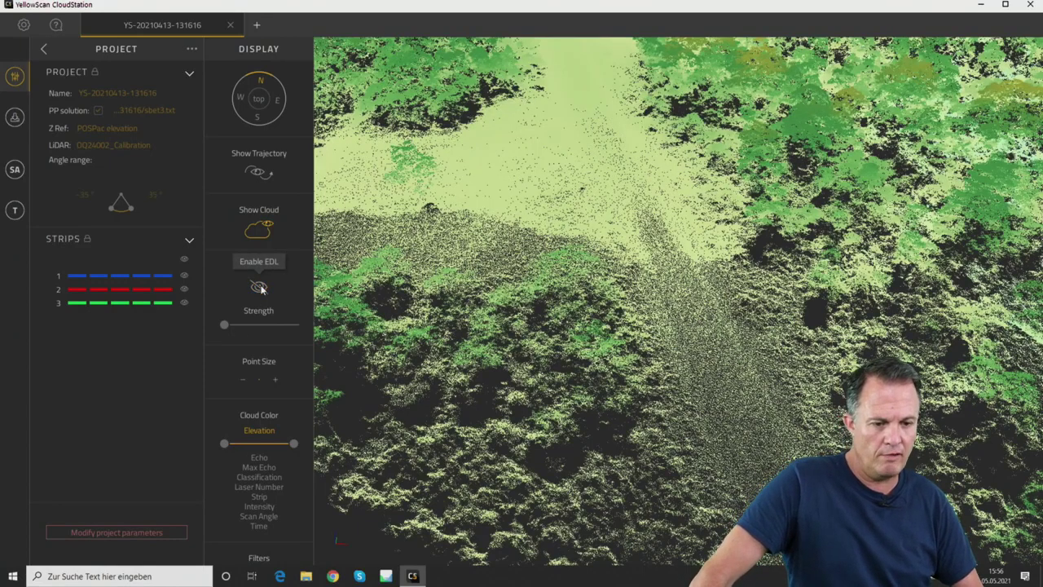
pyautogui.click(259, 287)
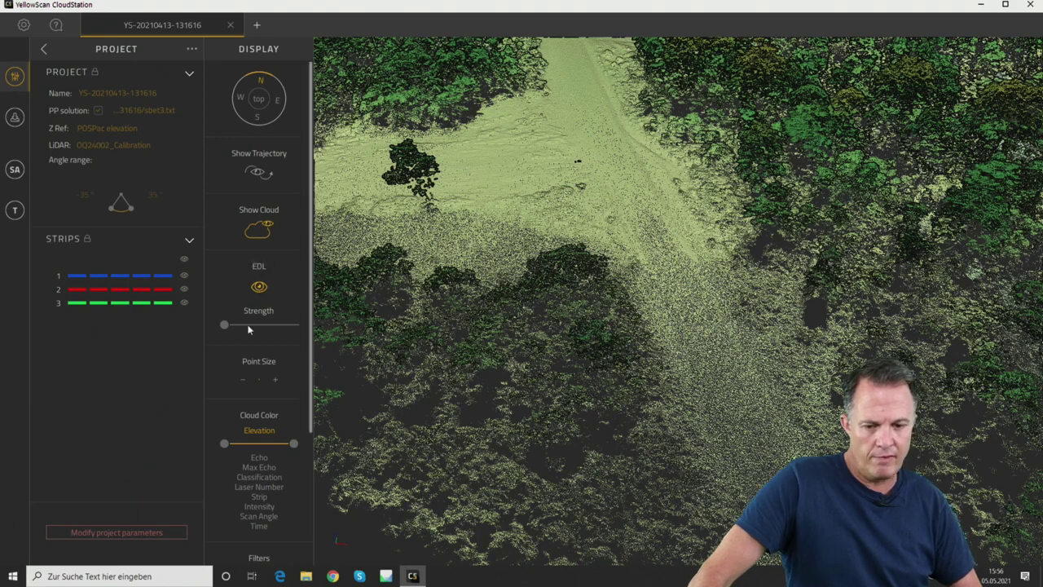
pyautogui.moveTo(228, 328); pyautogui.dragTo(301, 339)
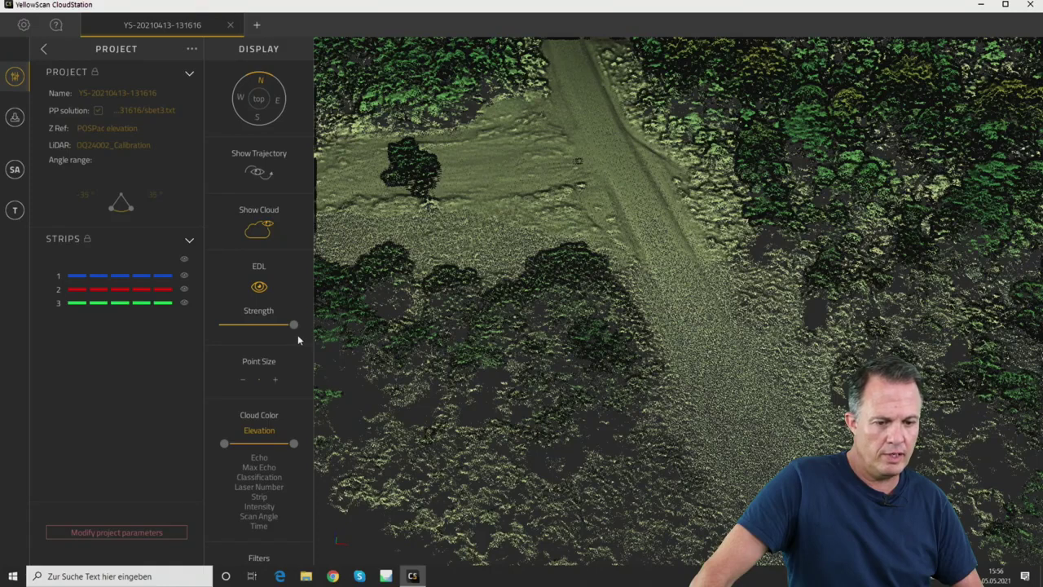
pyautogui.moveTo(284, 336); pyautogui.dragTo(204, 337)
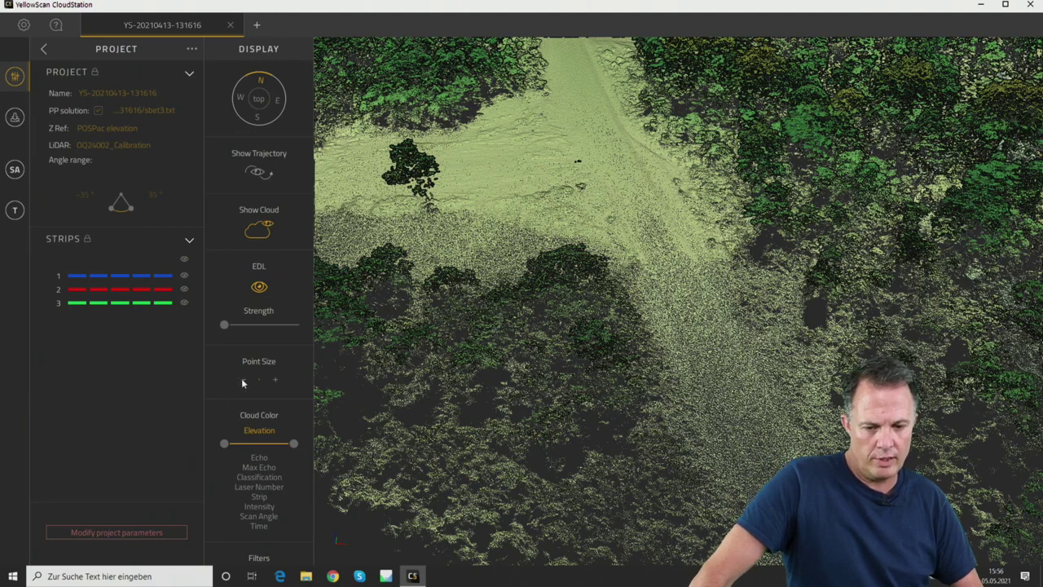
# Step: Try larger points for the cloud display and restore the smallest point size
pyautogui.click(275, 379)
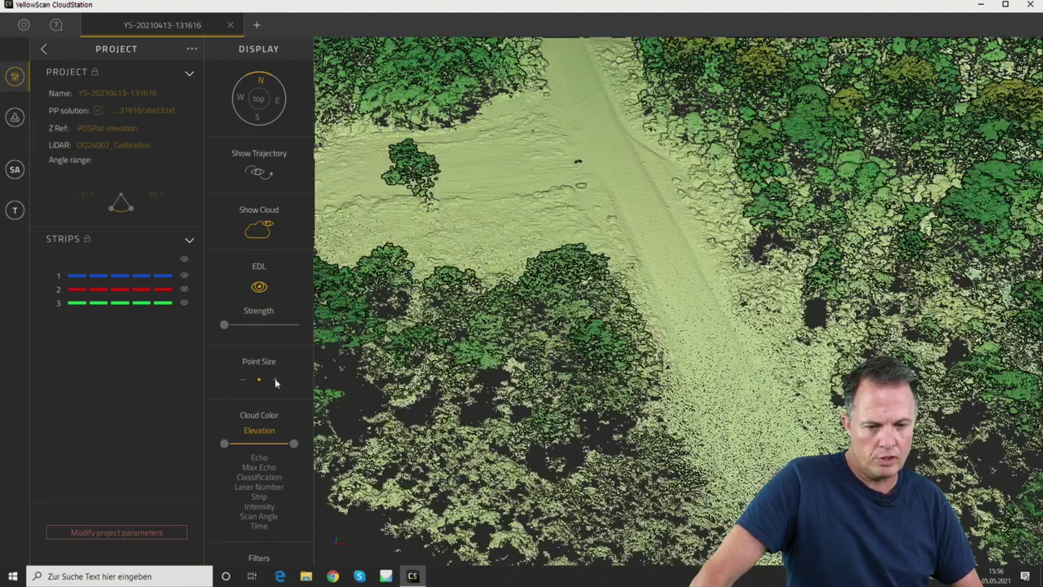
pyautogui.click(242, 379)
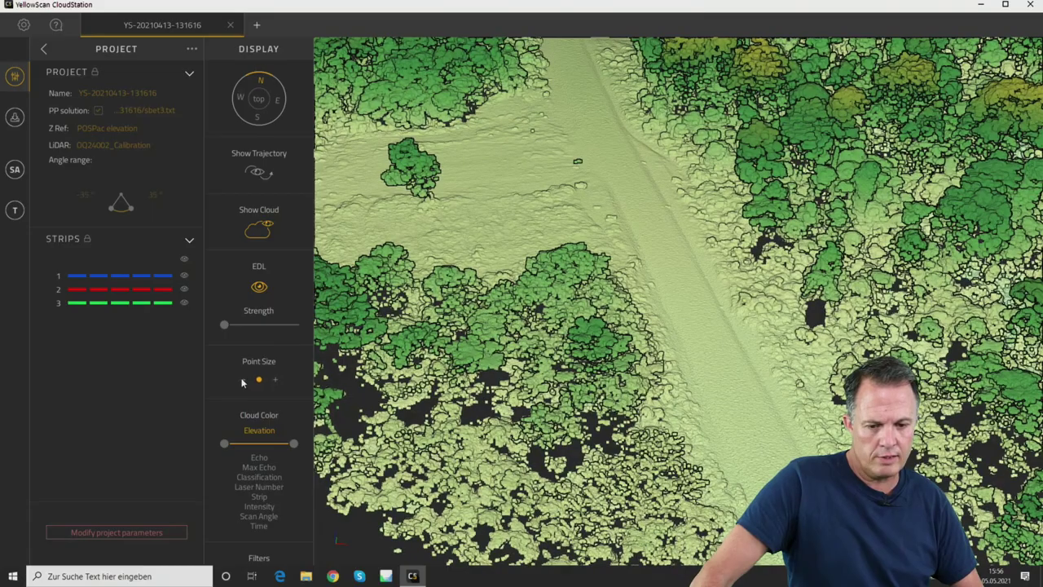
# Step: Color the point cloud by Echo and bring up the classification and echo filters
pyautogui.scroll(-3, 616, 348)
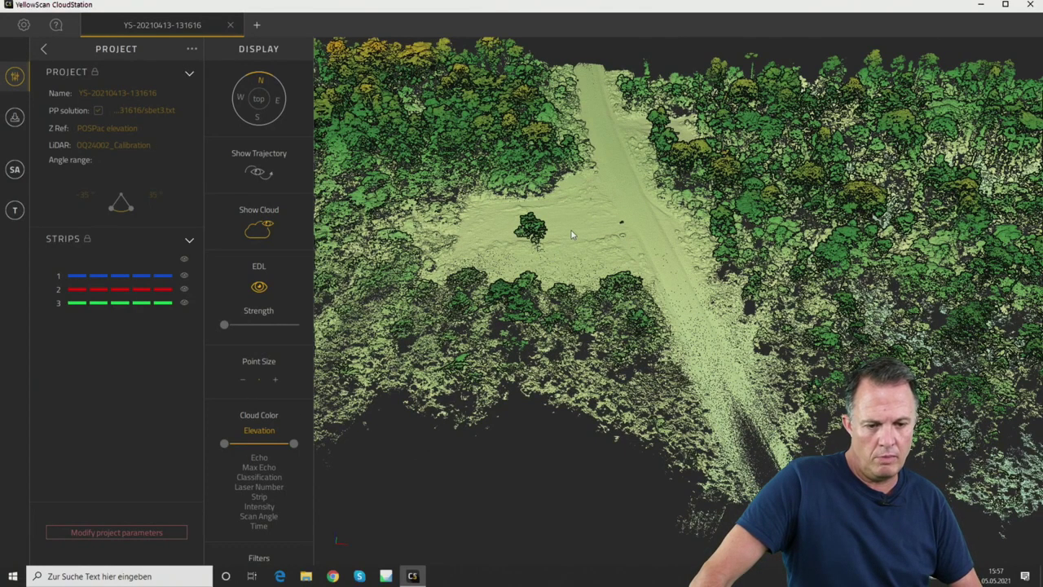
pyautogui.scroll(2, 574, 235)
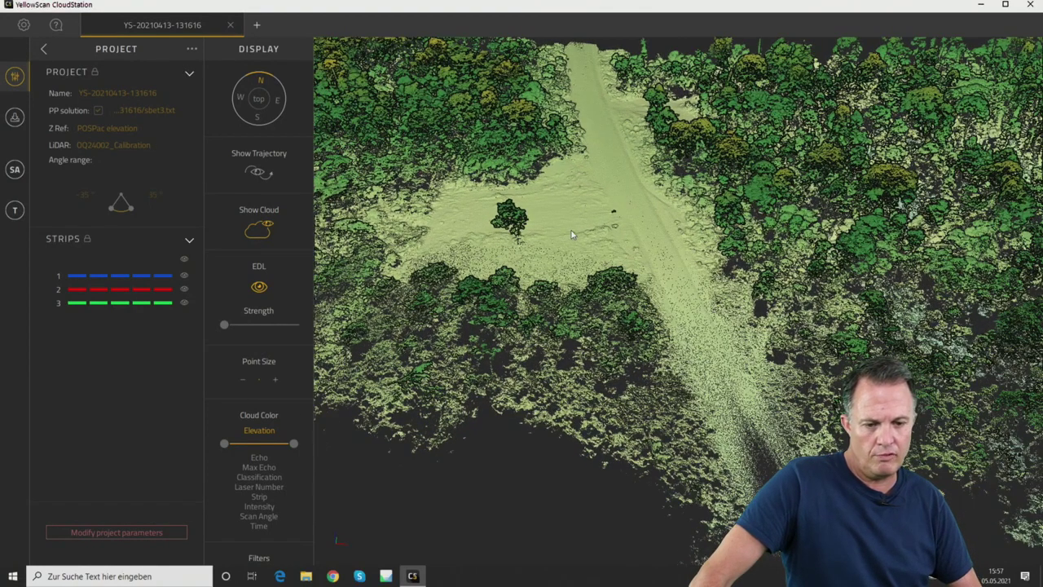
pyautogui.click(259, 457)
pyautogui.scroll(-3, 272, 487)
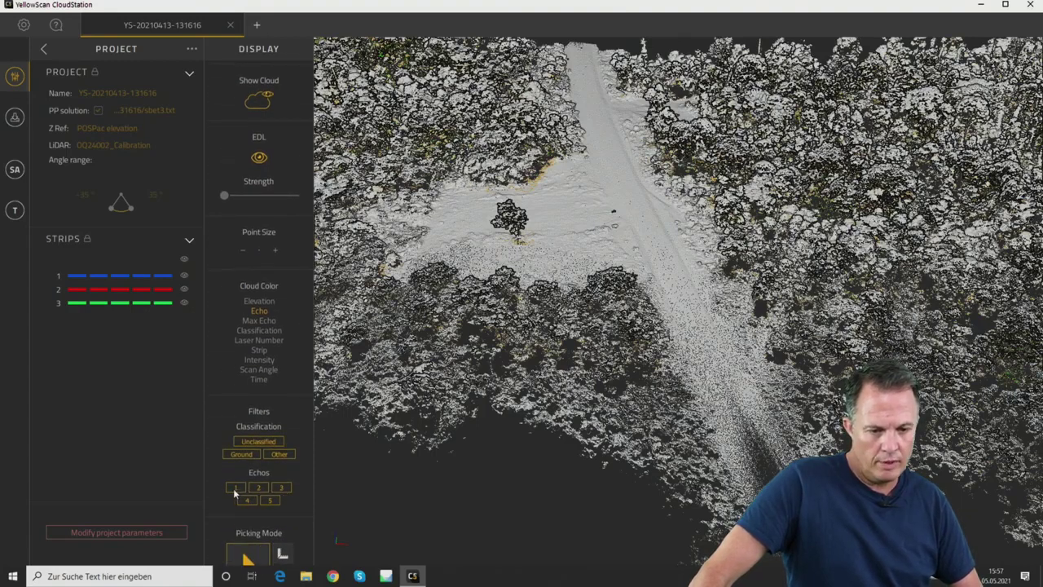
# Step: Hide the points of echo 1, show them again, and try the echo 2 filter
pyautogui.click(235, 489)
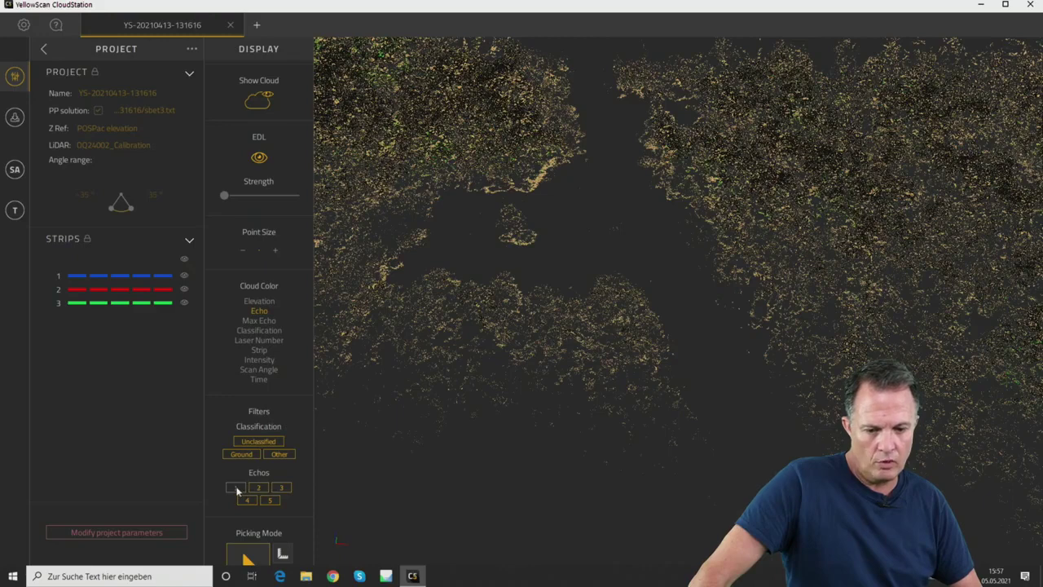
pyautogui.click(236, 489)
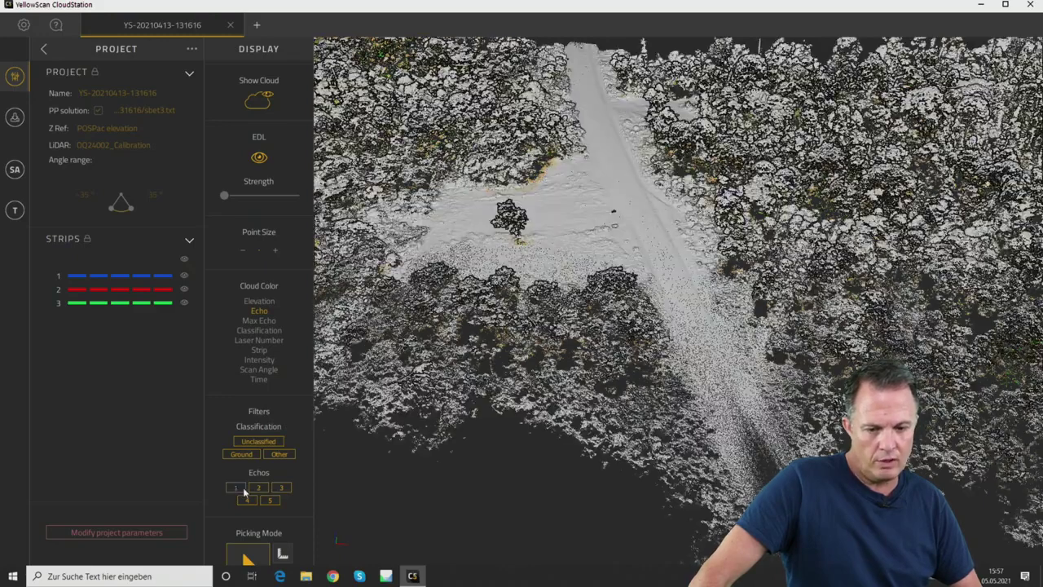
pyautogui.click(258, 488)
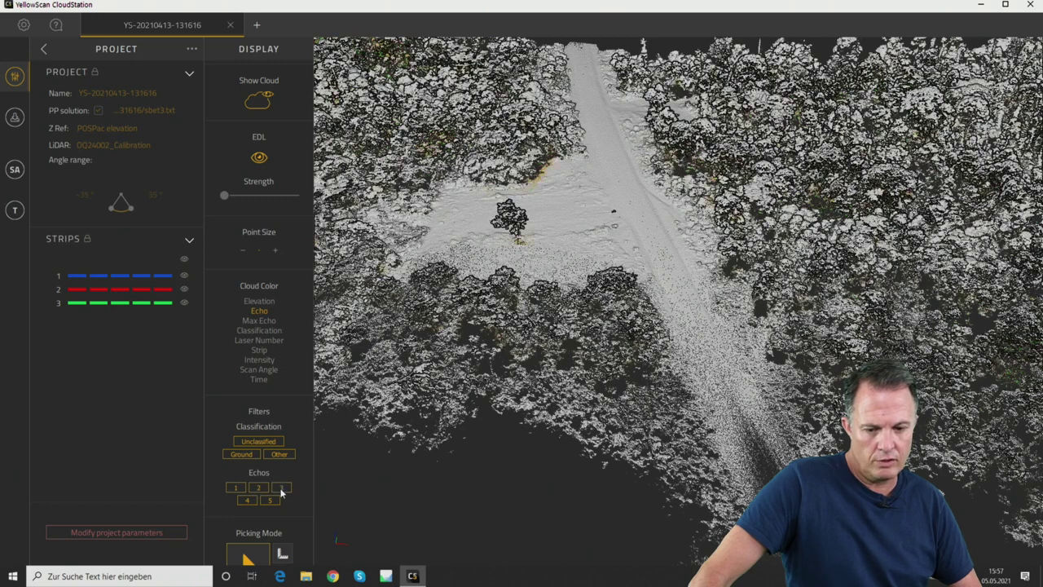
# Step: Compare the point cloud colored by Max Echo, Classification and Strip
pyautogui.scroll(2, 265, 462)
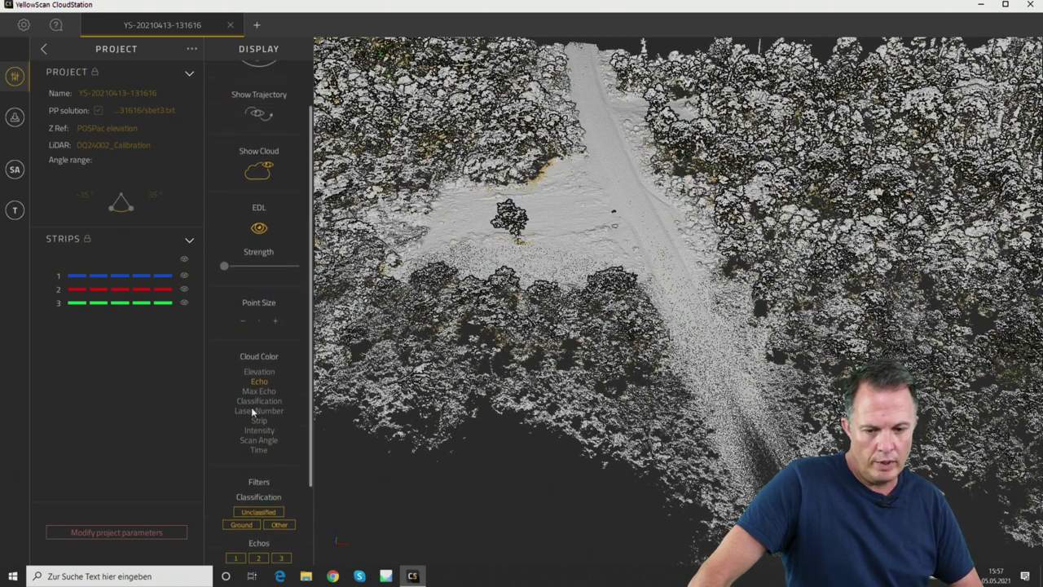
pyautogui.click(264, 392)
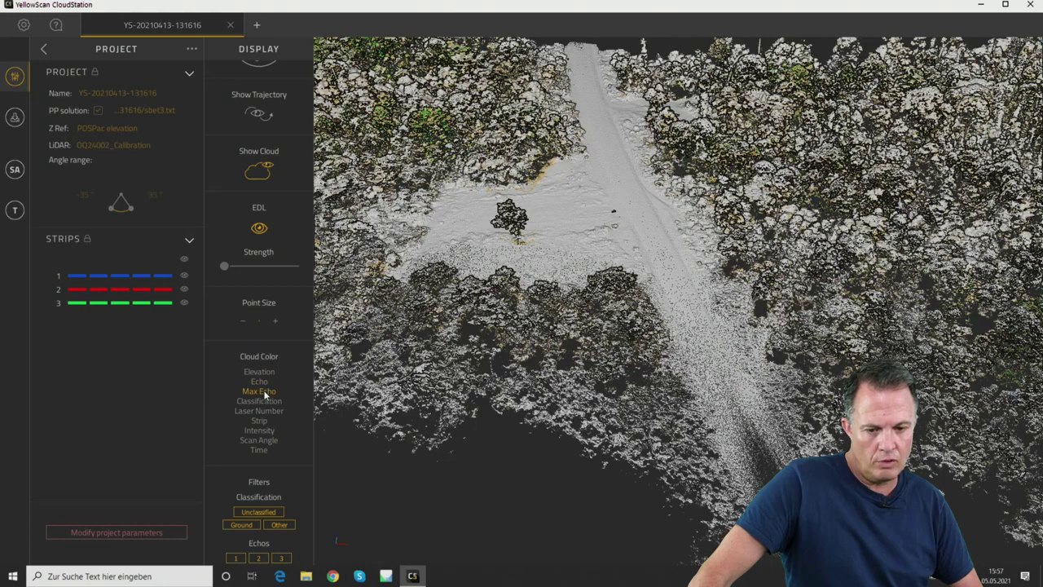
pyautogui.click(265, 401)
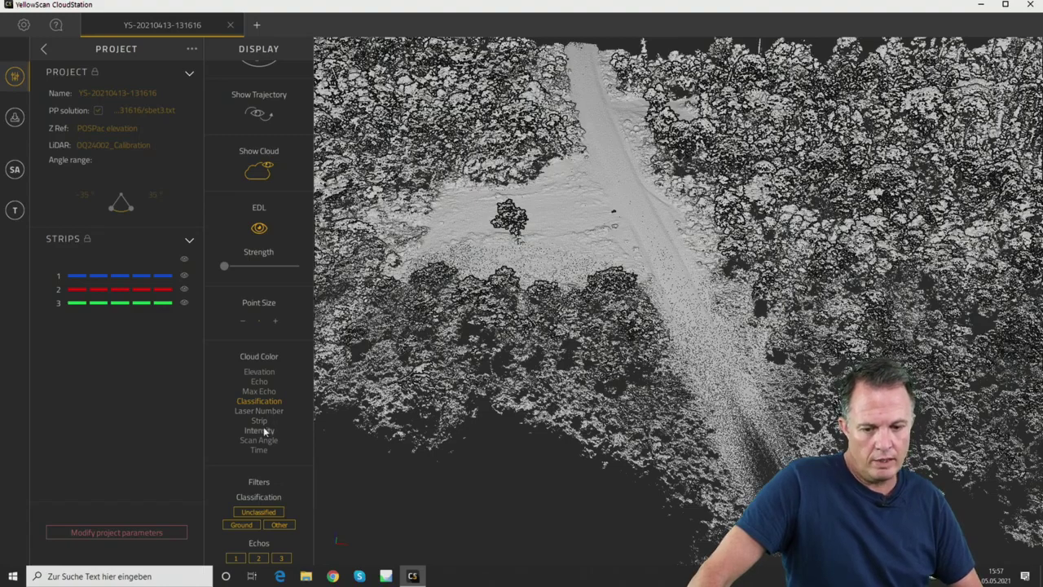
pyautogui.click(259, 420)
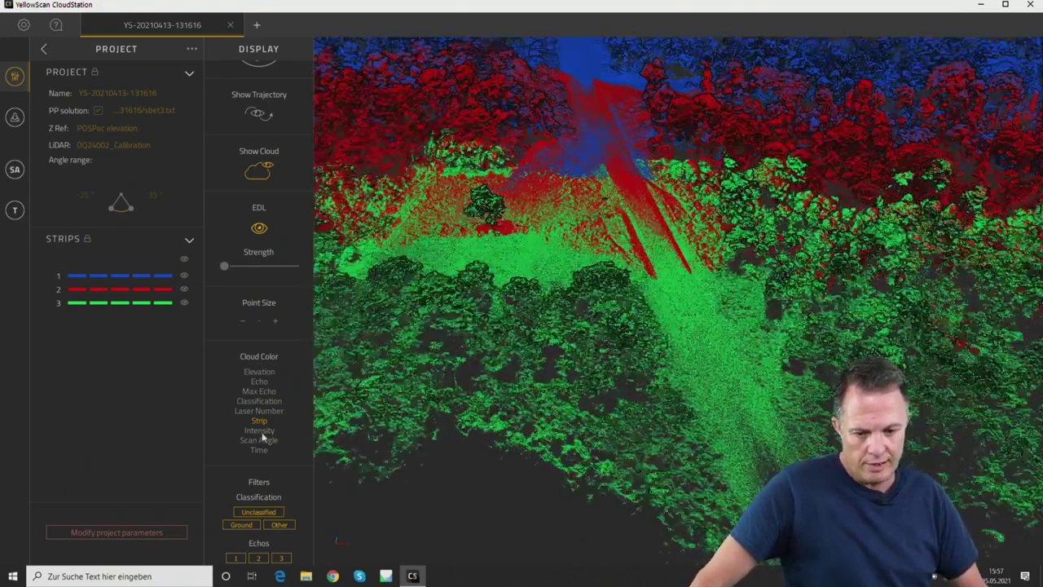
# Step: Color the cloud by Intensity and lower the upper limit of the intensity range to brighten the clearing and track
pyautogui.click(260, 432)
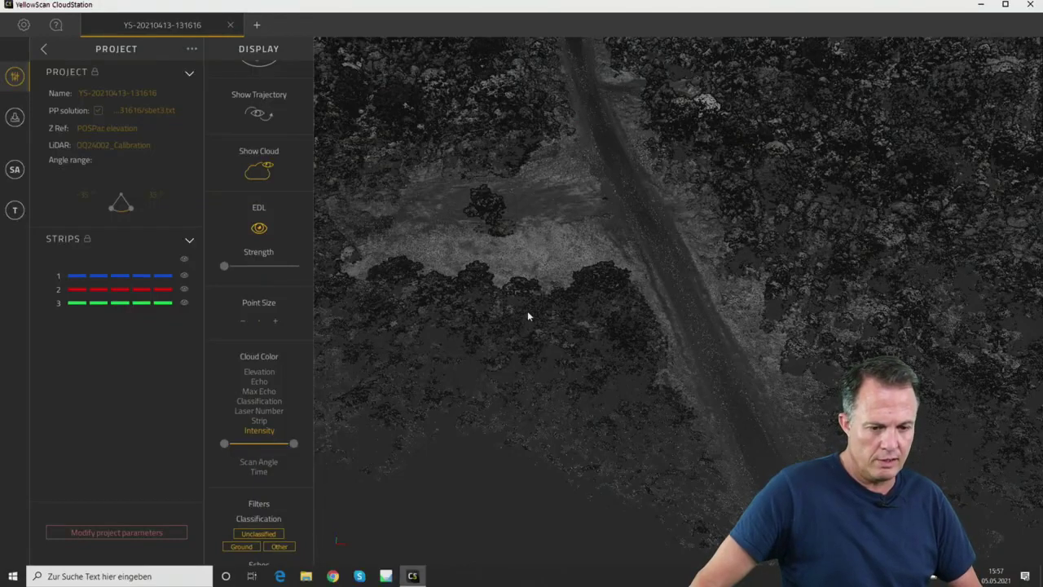
pyautogui.moveTo(599, 261); pyautogui.dragTo(703, 402)
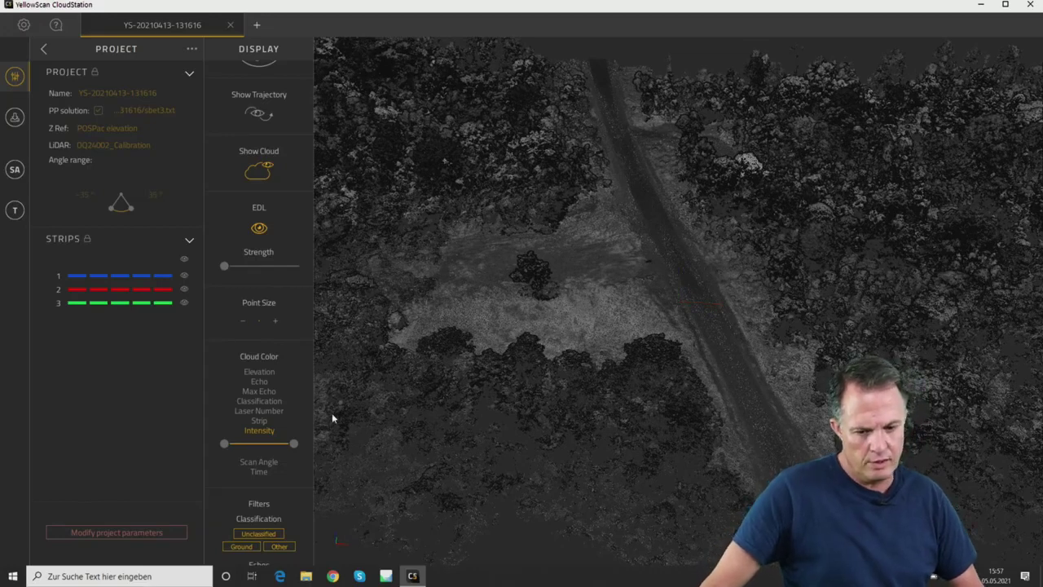
pyautogui.moveTo(294, 445); pyautogui.dragTo(247, 453)
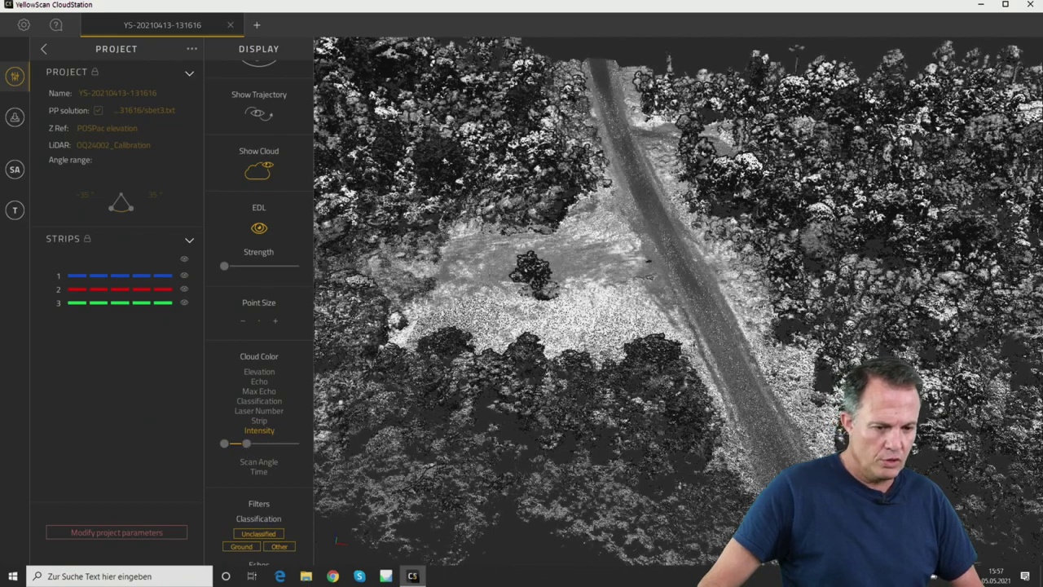
pyautogui.moveTo(652, 269); pyautogui.dragTo(697, 296)
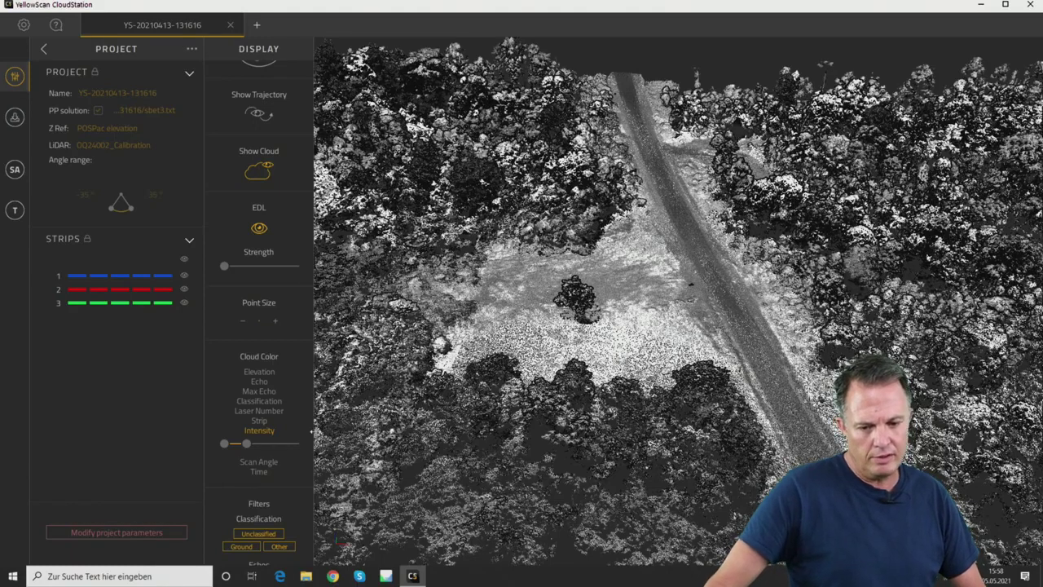
pyautogui.moveTo(225, 444); pyautogui.dragTo(248, 448)
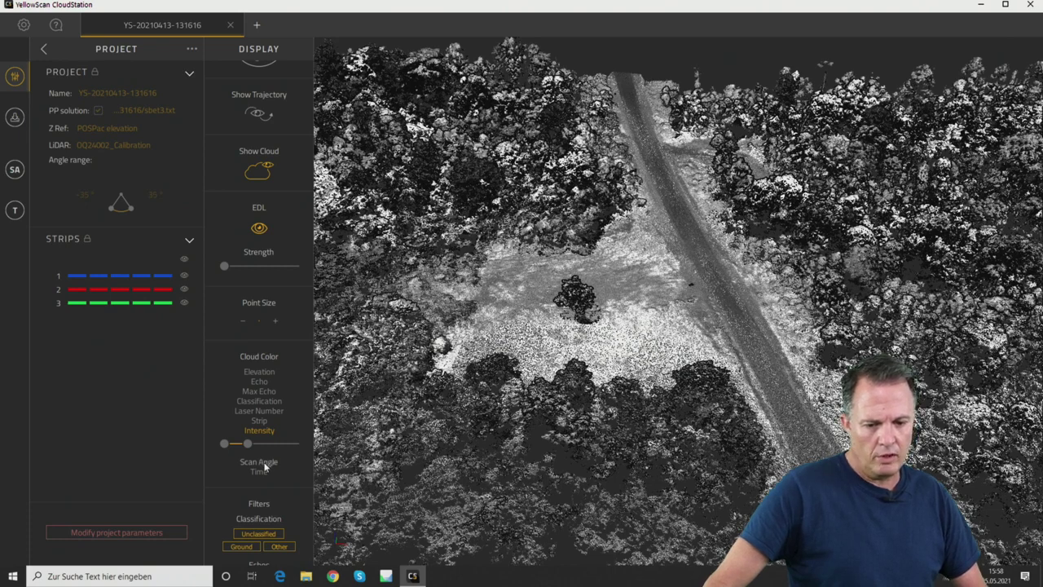
# Step: Compare the cloud colored by Scan Angle and Time, and return to Elevation coloring with the full range
pyautogui.click(262, 462)
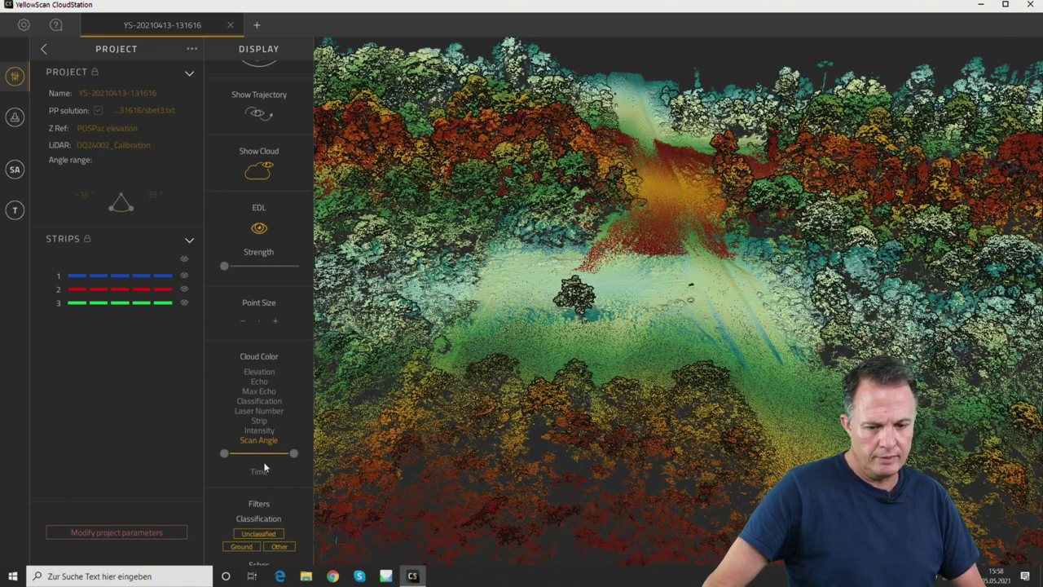
pyautogui.click(263, 473)
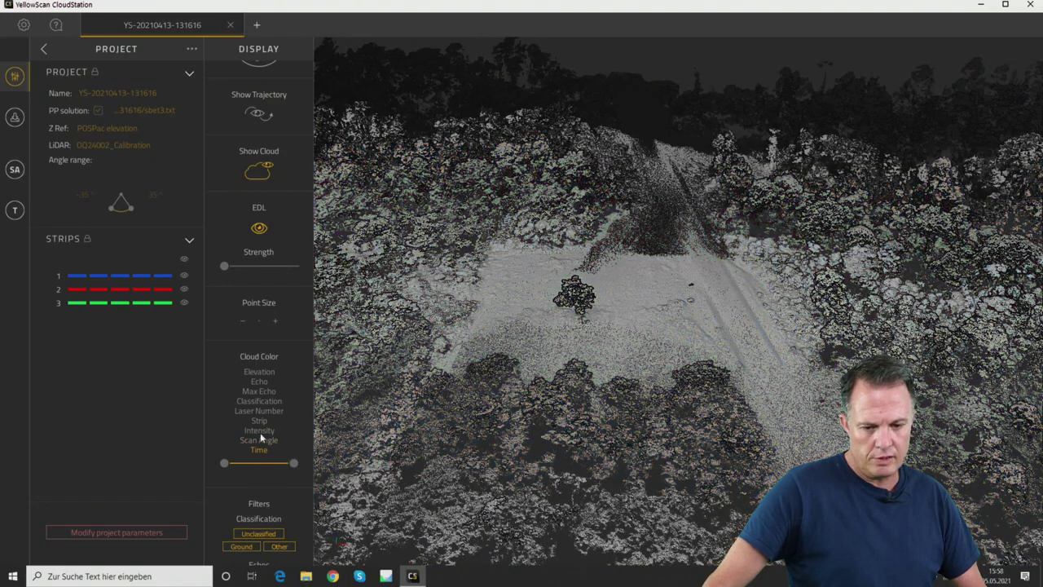
pyautogui.click(264, 373)
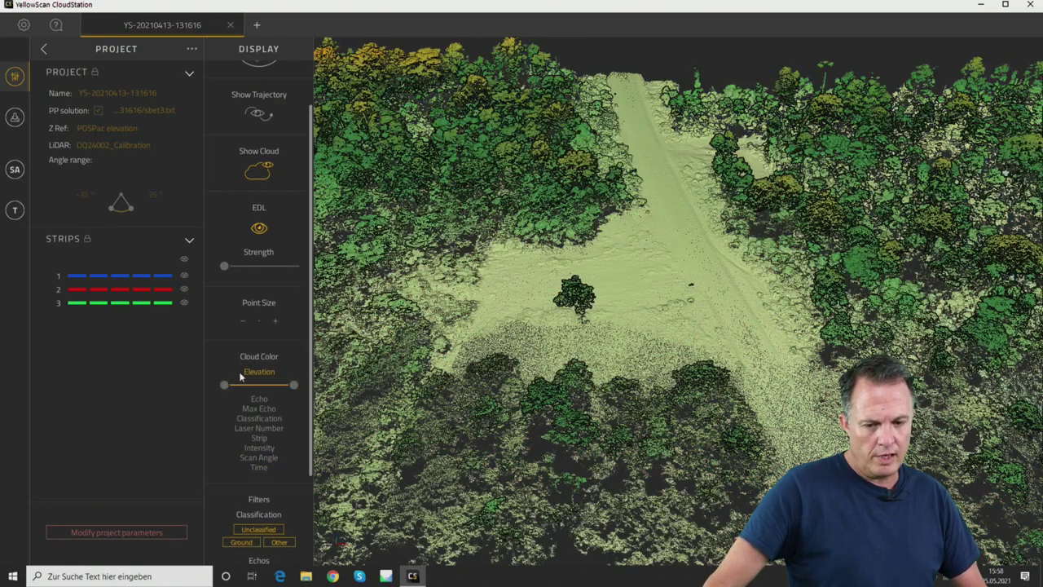
pyautogui.moveTo(227, 391)
pyautogui.mouseDown()
pyautogui.moveTo(296, 387)
pyautogui.moveTo(209, 391)
pyautogui.mouseUp()
pyautogui.moveTo(603, 440); pyautogui.dragTo(640, 306)
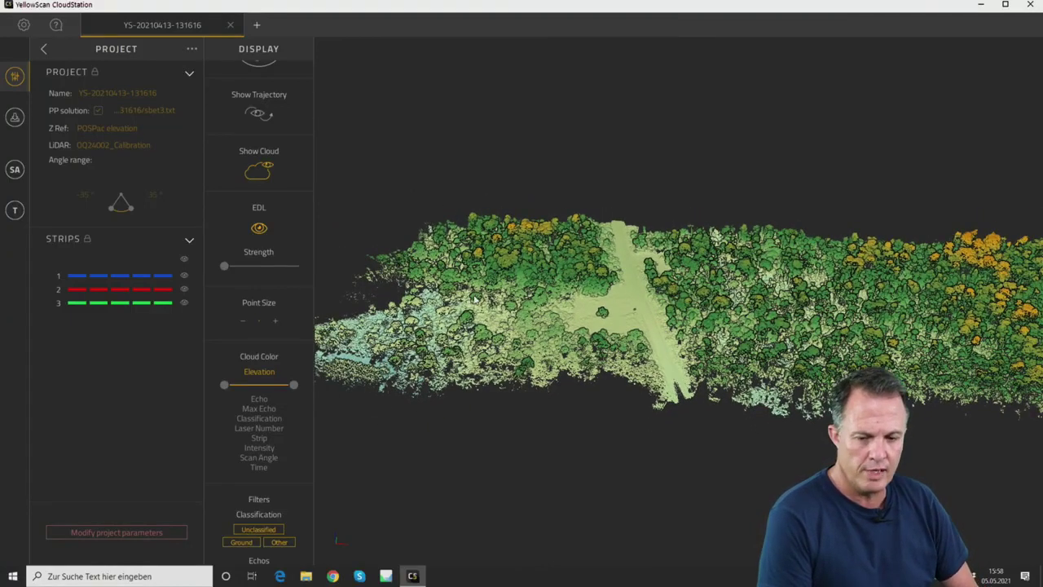
# Step: Run the strip adjustment on the point cloud with the Precise method and inspect the clearing and track
pyautogui.click(14, 170)
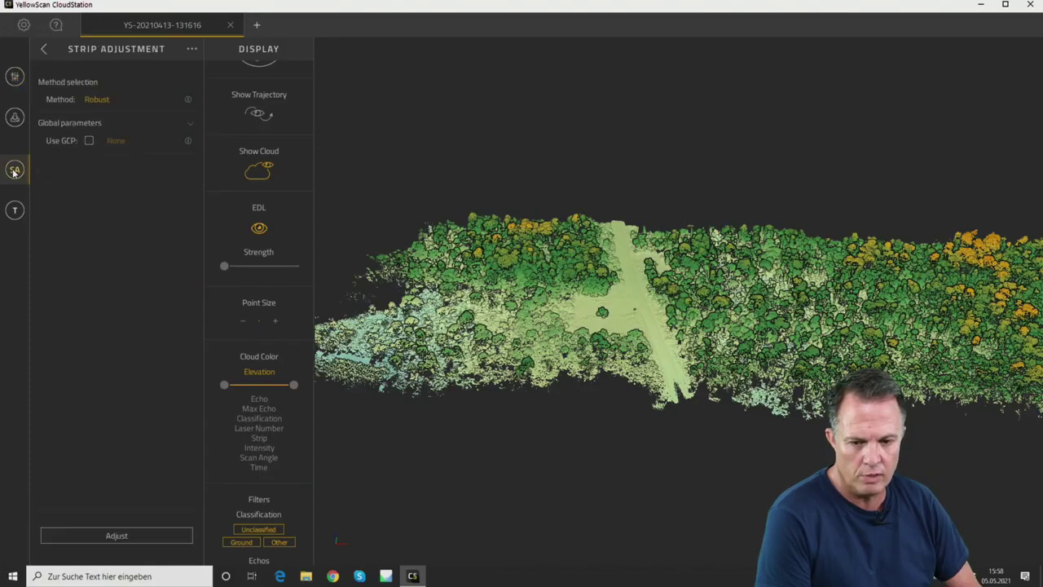
pyautogui.click(141, 101)
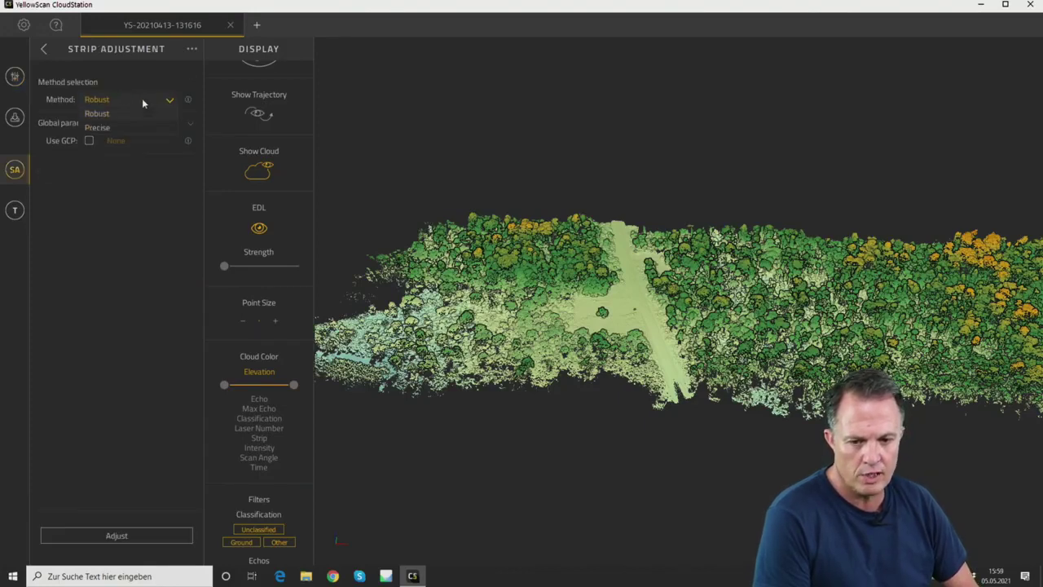
pyautogui.click(98, 128)
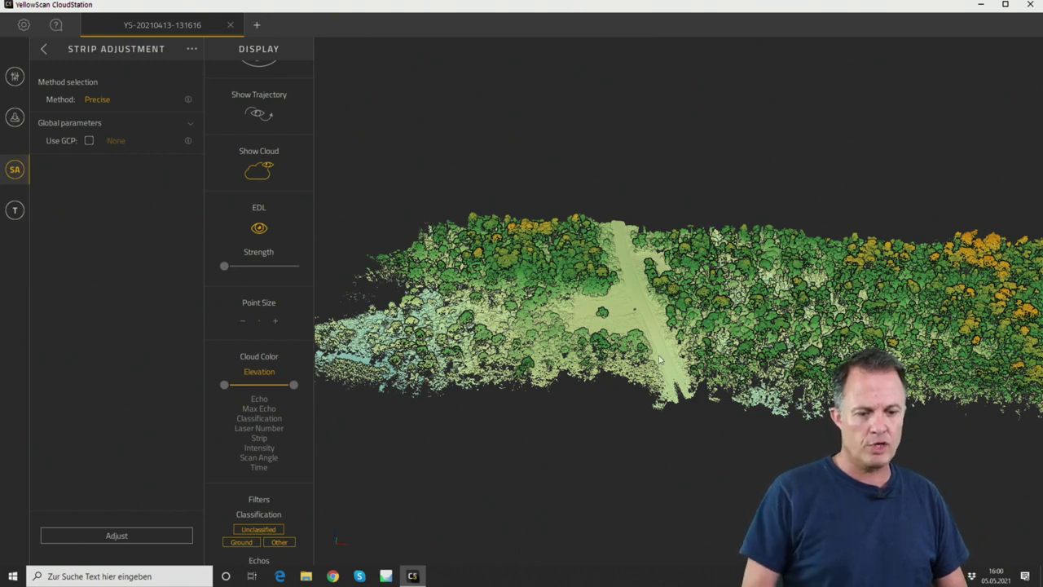
pyautogui.moveTo(770, 373); pyautogui.dragTo(966, 310)
pyautogui.scroll(5, 798, 328)
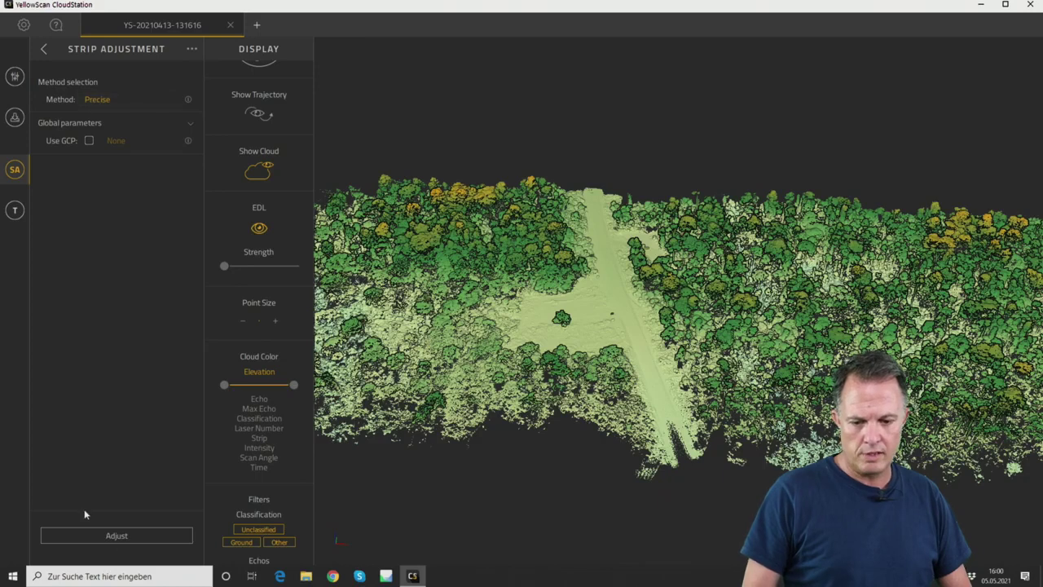
pyautogui.click(129, 538)
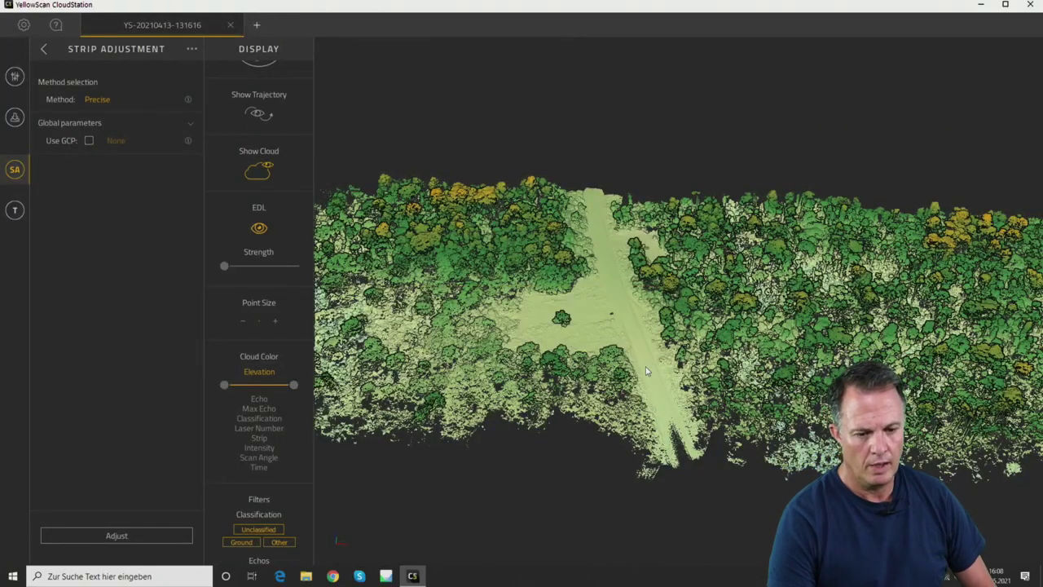
pyautogui.scroll(4, 560, 358)
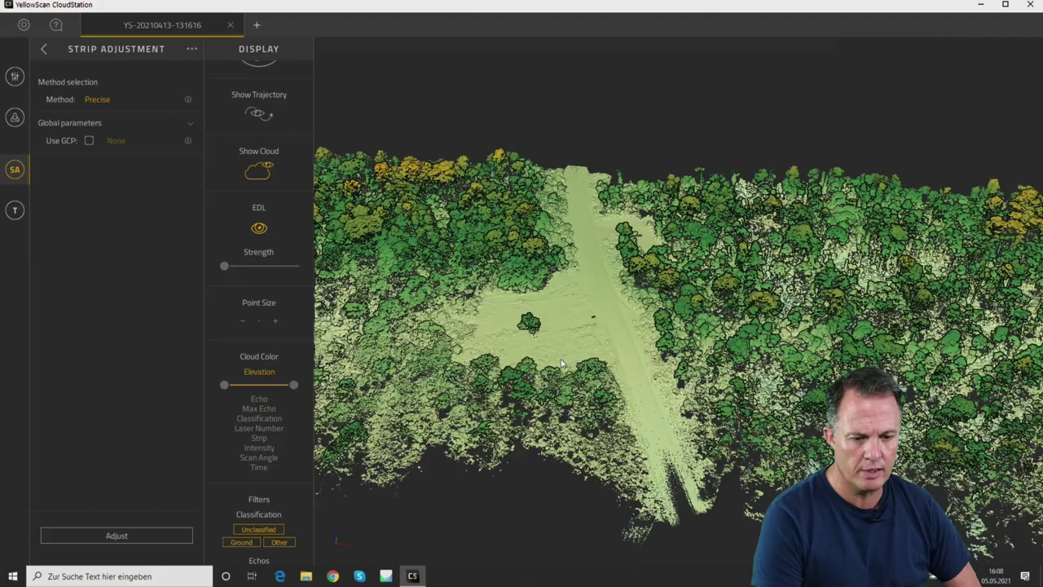
pyautogui.moveTo(546, 367); pyautogui.dragTo(571, 341)
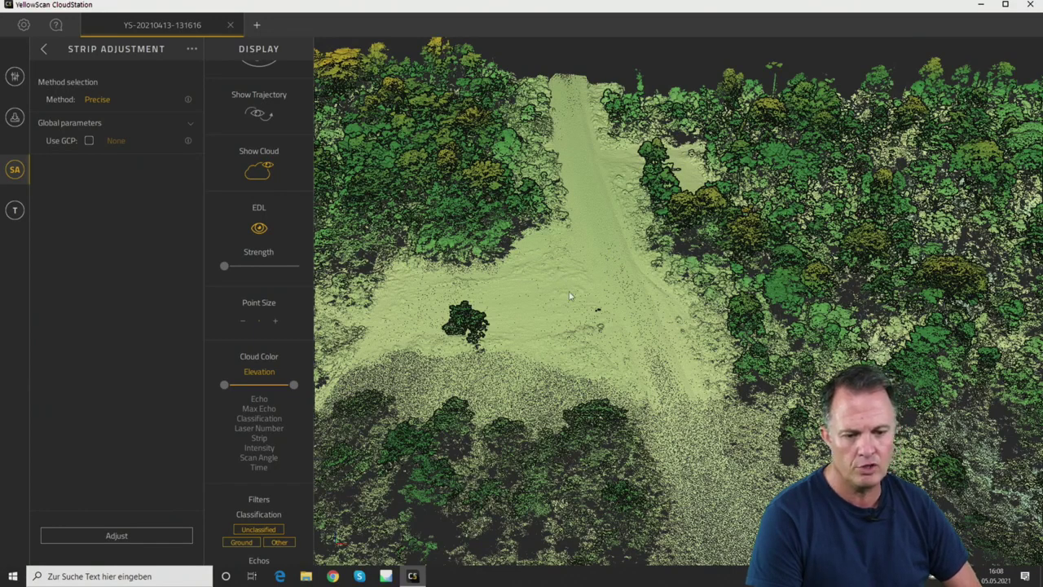
# Step: Try the Flat, Hilly, Steep and Extreme steepness presets for the terrain classification and settle on Hilly
pyautogui.click(14, 211)
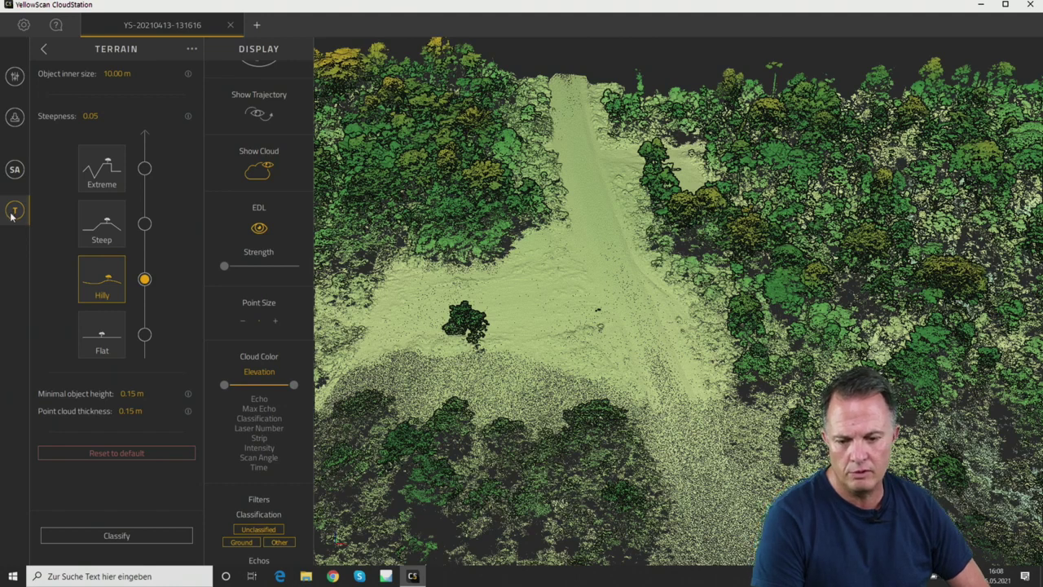
pyautogui.click(14, 213)
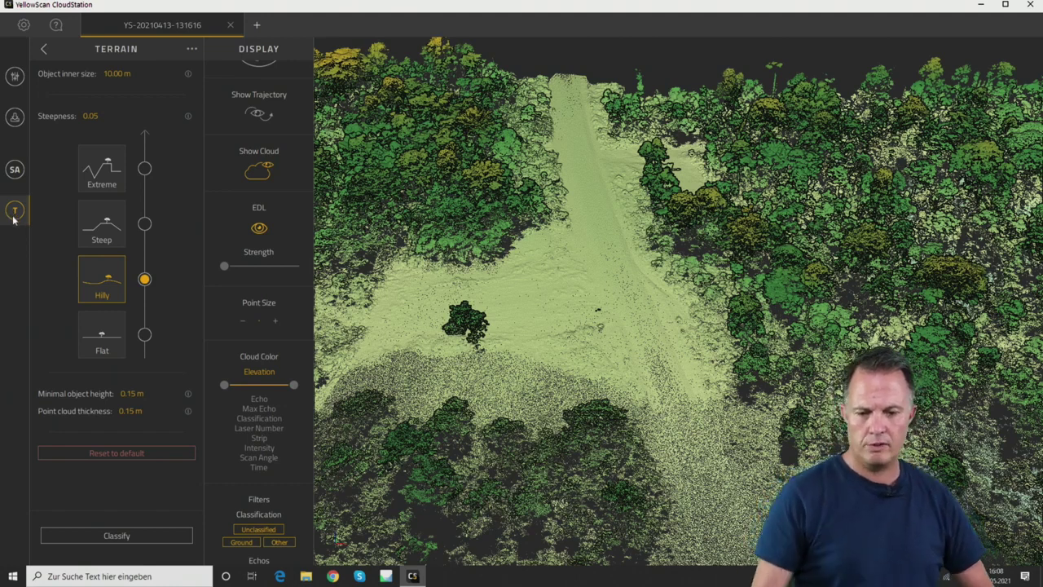
pyautogui.click(94, 342)
pyautogui.click(101, 292)
pyautogui.click(108, 241)
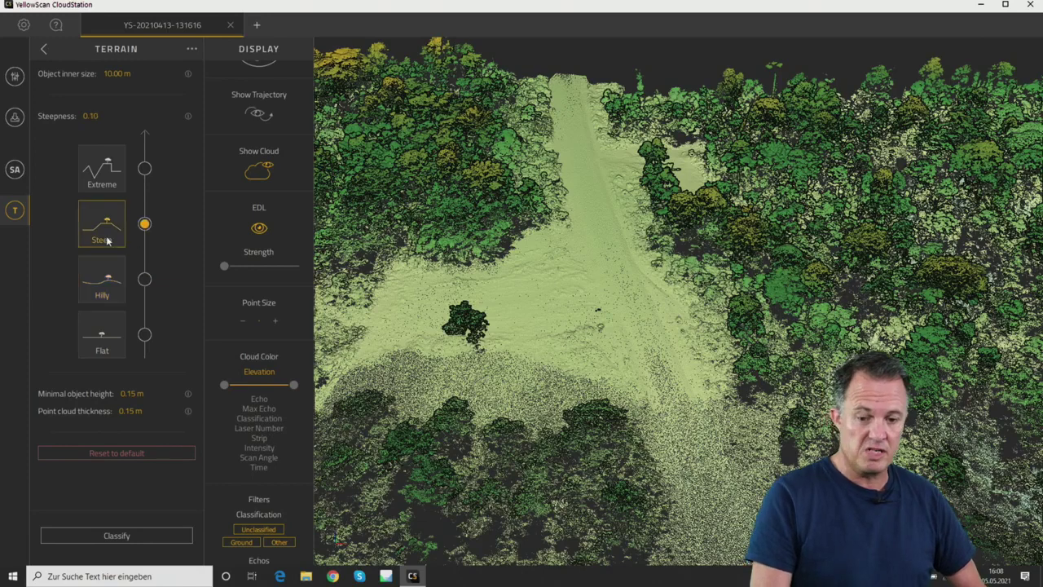
pyautogui.click(109, 172)
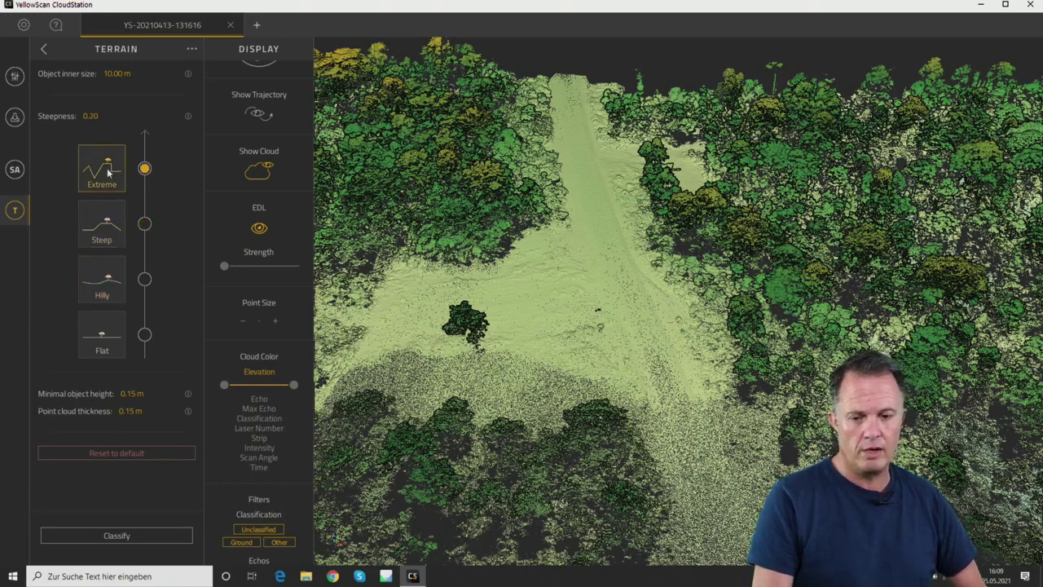
pyautogui.click(104, 294)
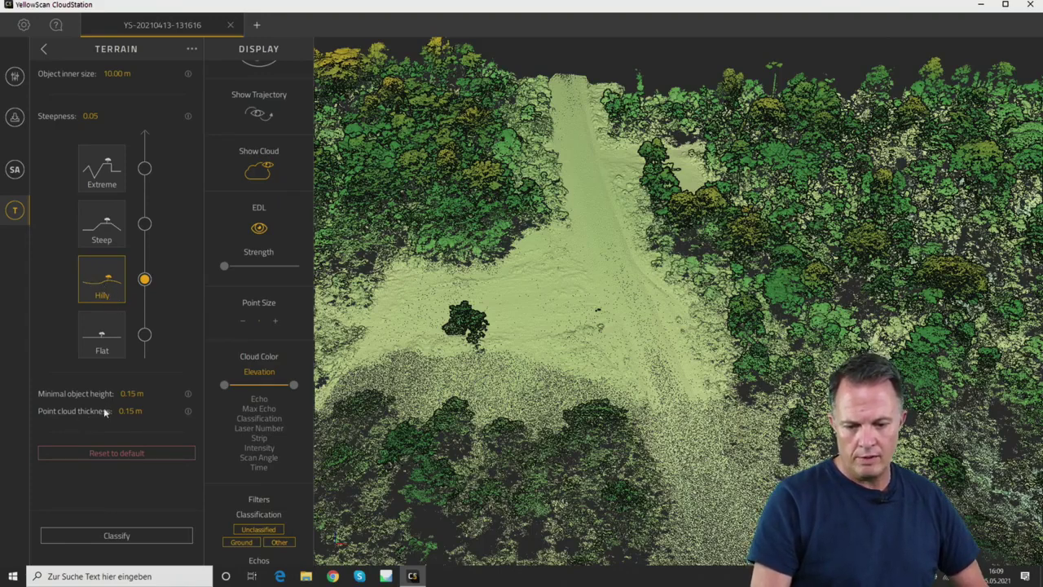
# Step: Set the terrain classification's minimal object height to 0.20 m and its object inner size to 35 m
pyautogui.click(151, 398)
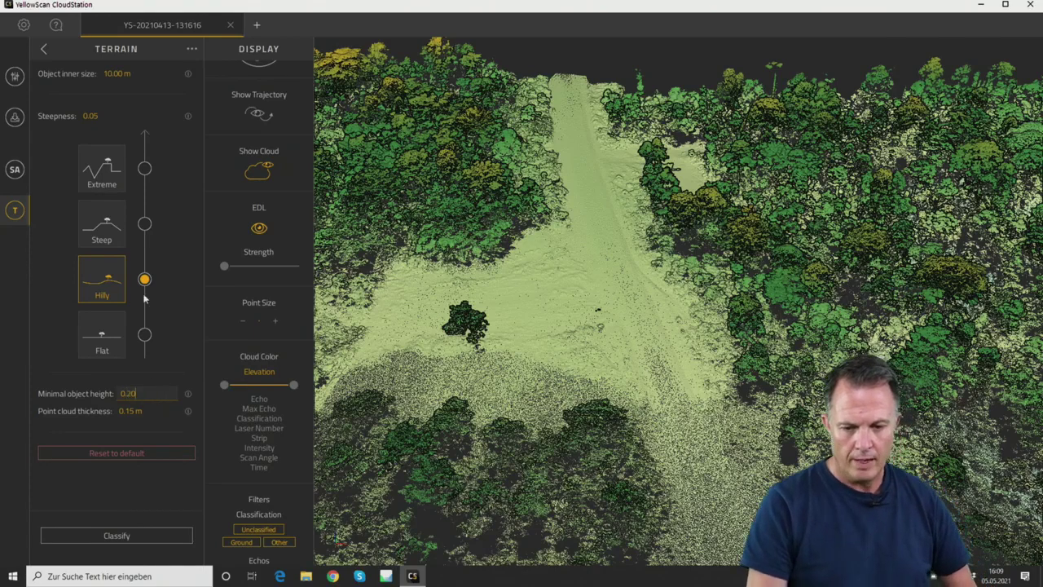
pyautogui.click(125, 76)
pyautogui.click(125, 75)
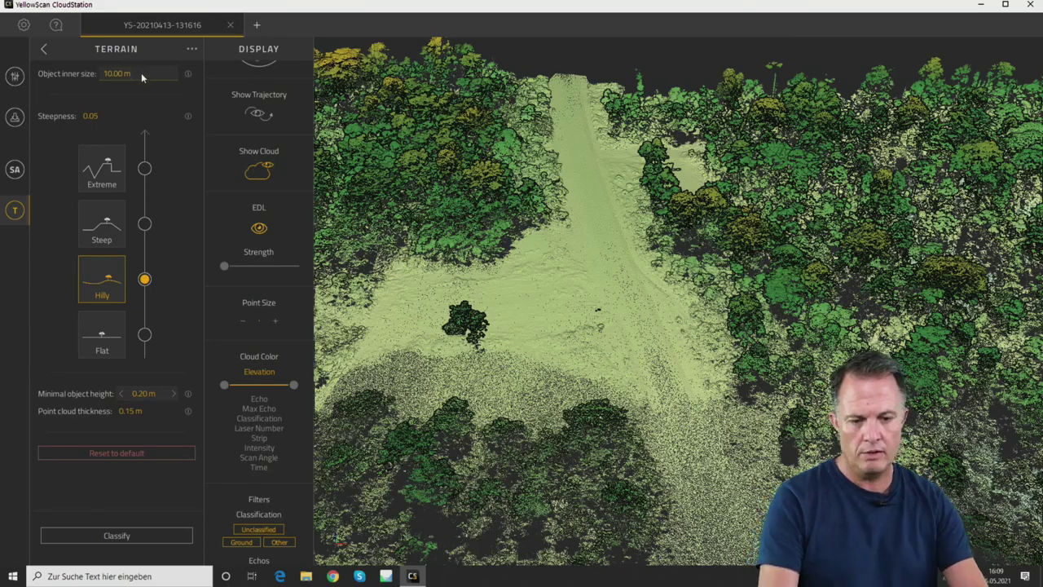
pyautogui.press('BackSpace')
pyautogui.press('BackSpace')
pyautogui.write('35')
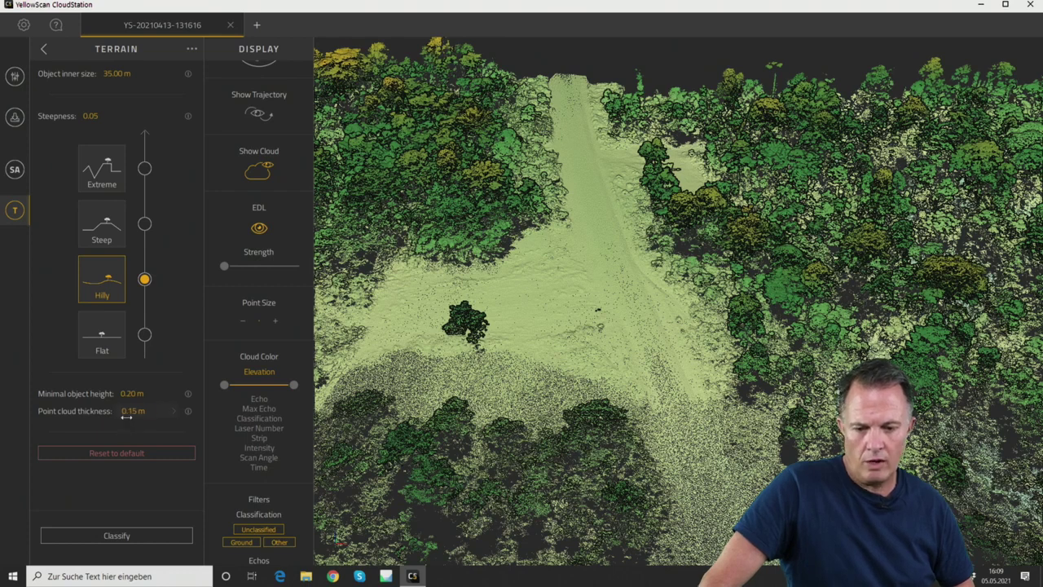
# Step: Run the terrain classification on the point cloud and inspect the separation of ground and vegetation around the clearing
pyautogui.click(124, 538)
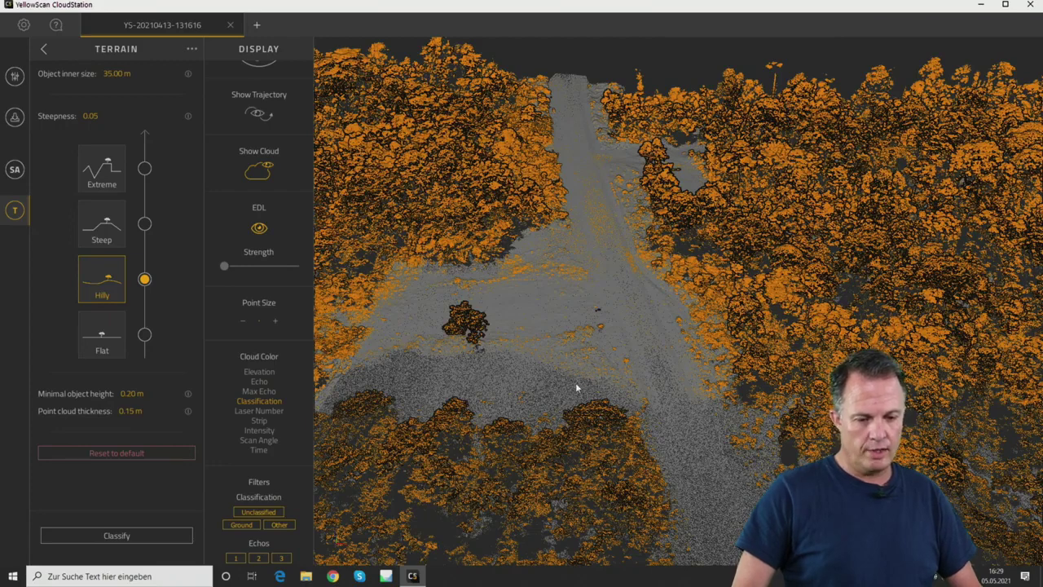
pyautogui.scroll(-5, 576, 365)
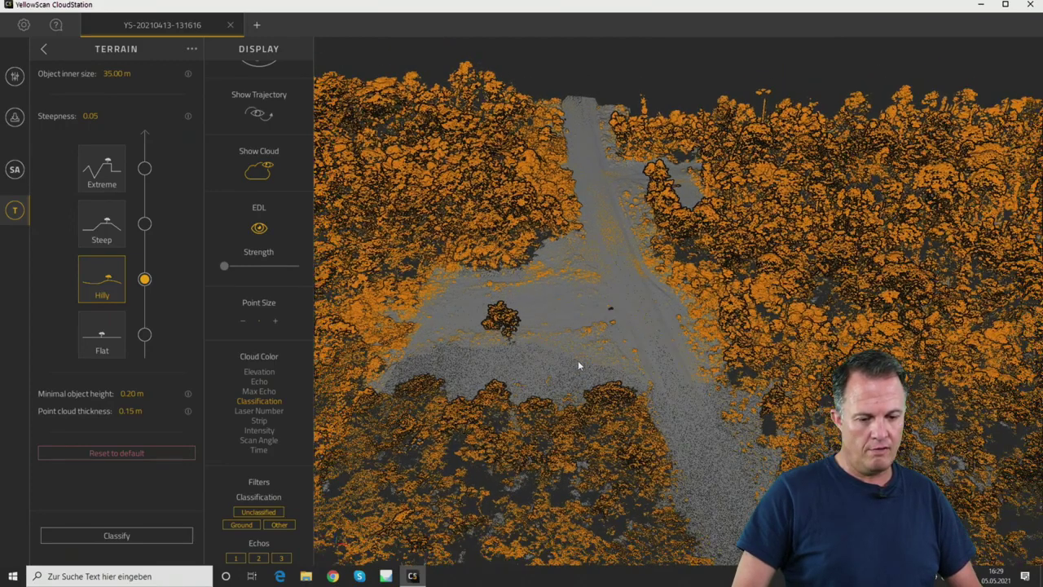
pyautogui.scroll(-4, 584, 371)
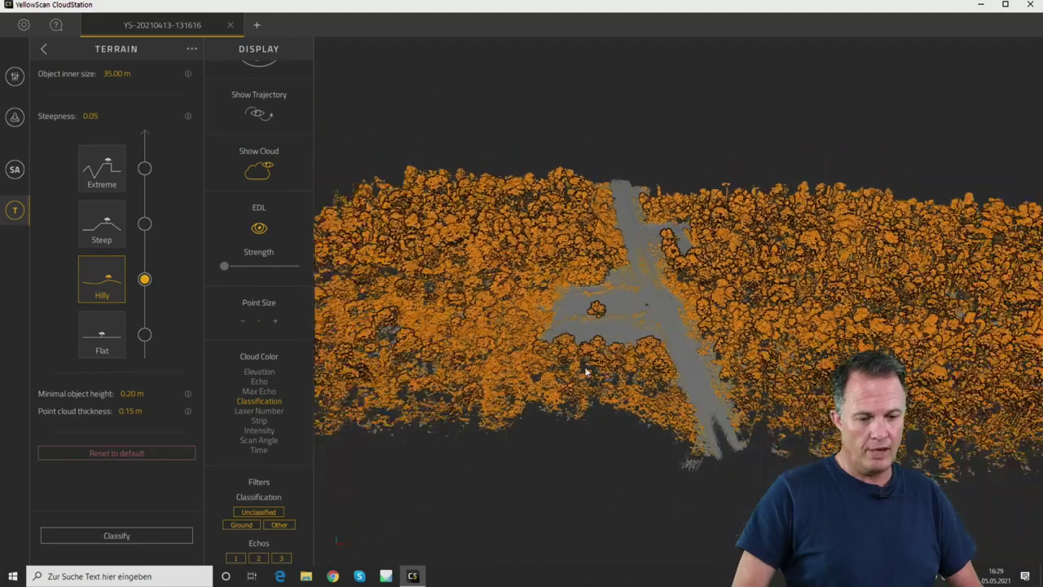
pyautogui.scroll(6, 585, 371)
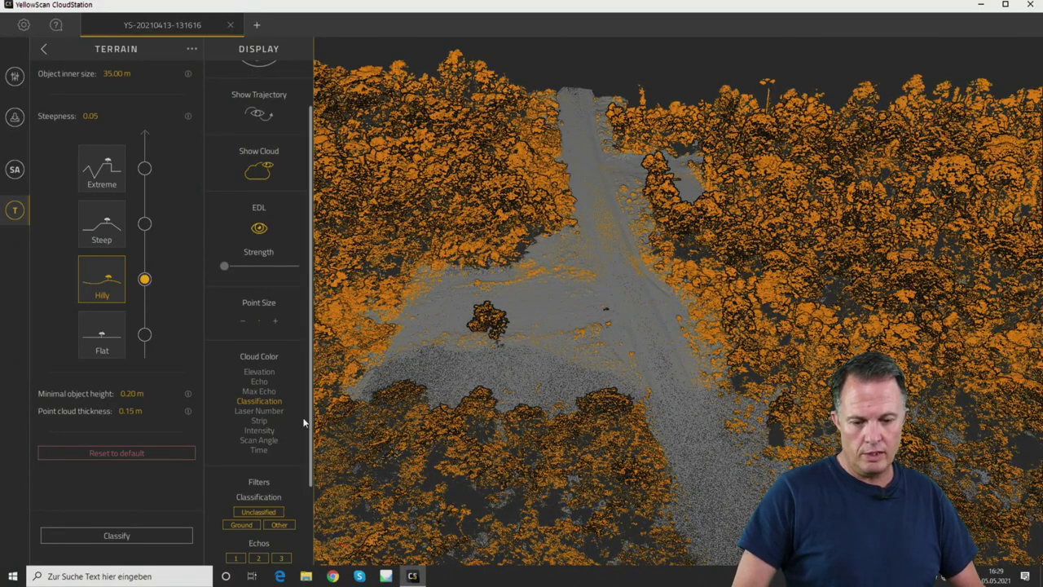
# Step: Hide the points classified as Other and examine the remaining ground surface around the clearing and track
pyautogui.scroll(-3, 298, 426)
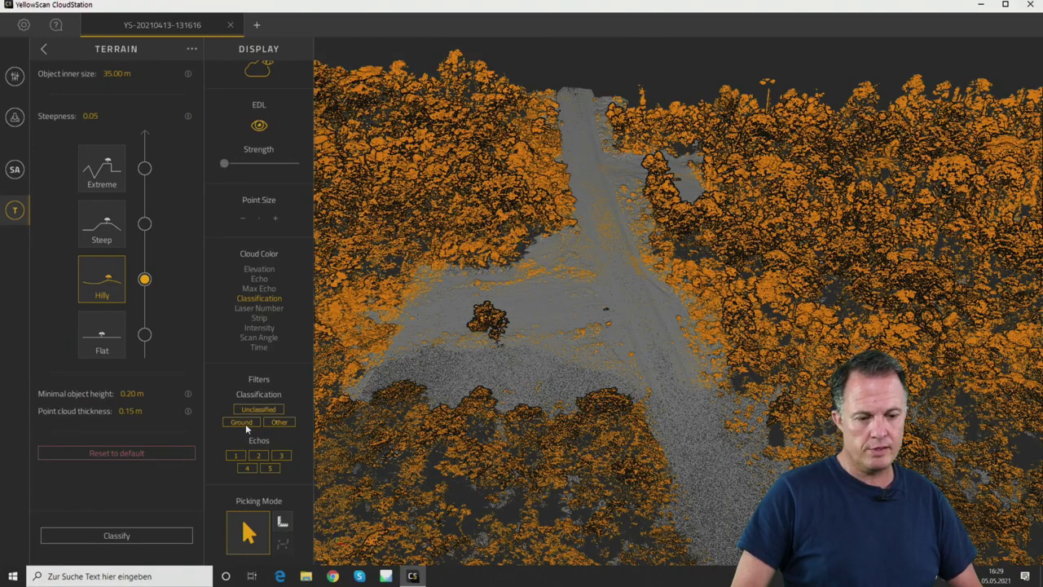
pyautogui.click(282, 423)
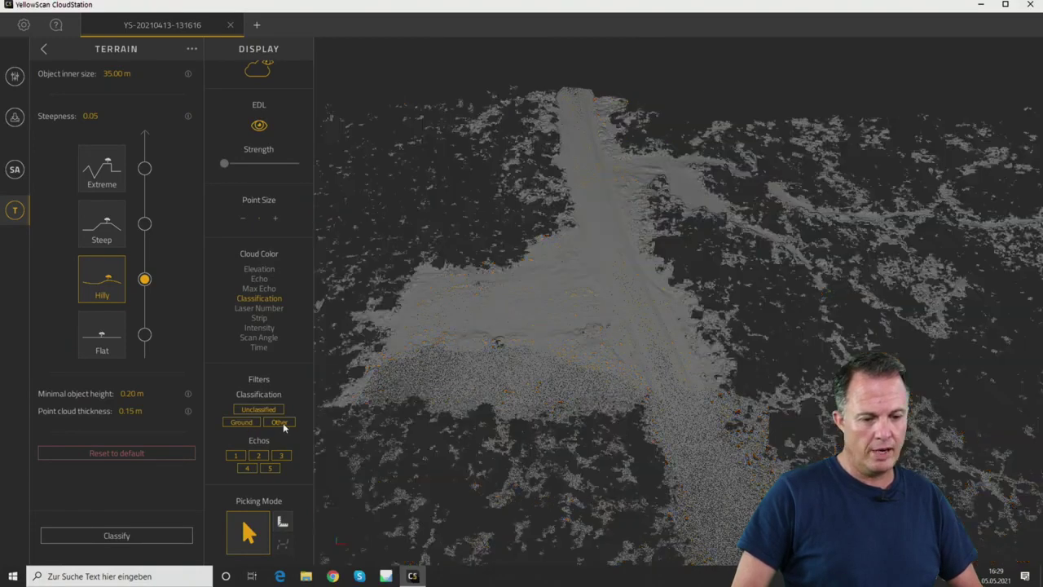
pyautogui.scroll(-3, 694, 364)
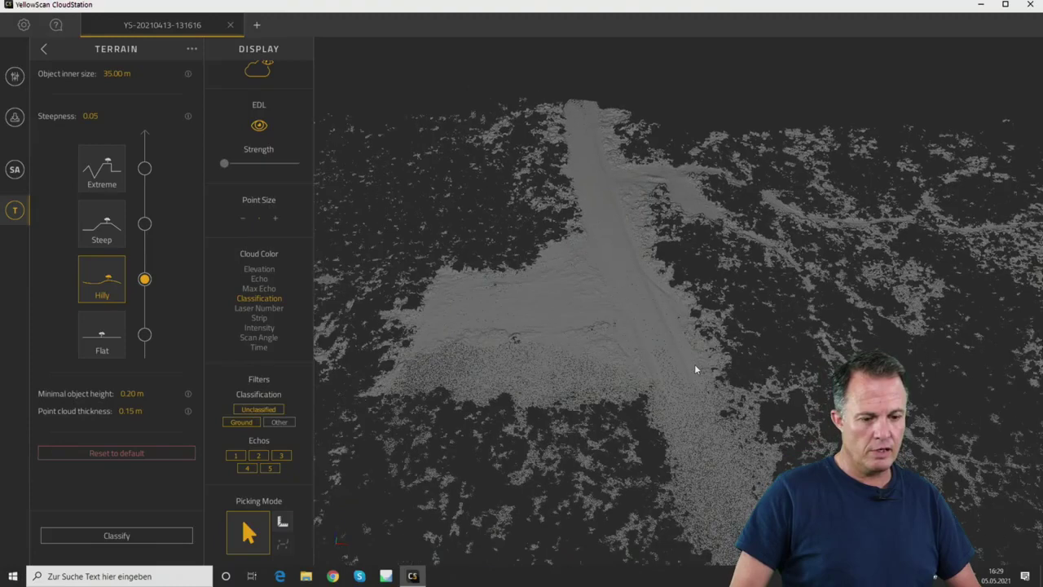
pyautogui.scroll(-5, 693, 368)
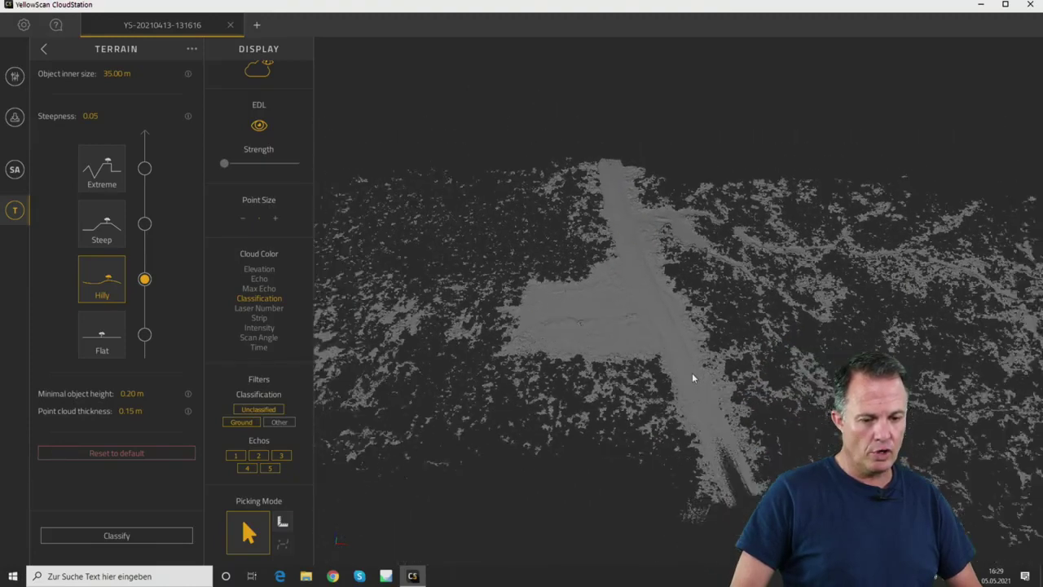
pyautogui.scroll(-5, 693, 378)
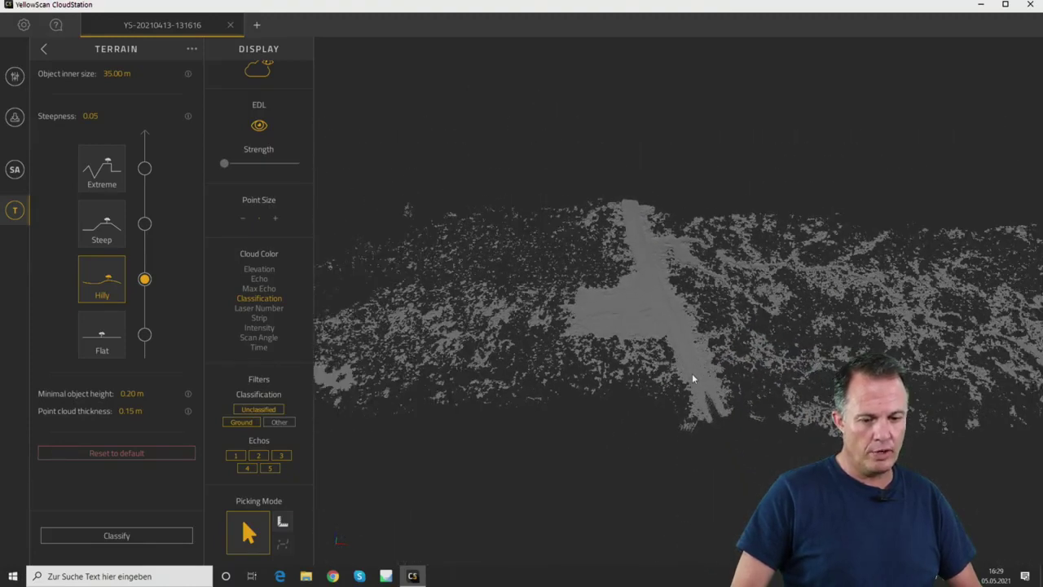
# Step: Increase the point size of the cloud and inspect the ground points beneath the forest beside the track
pyautogui.click(276, 220)
pyautogui.click(277, 220)
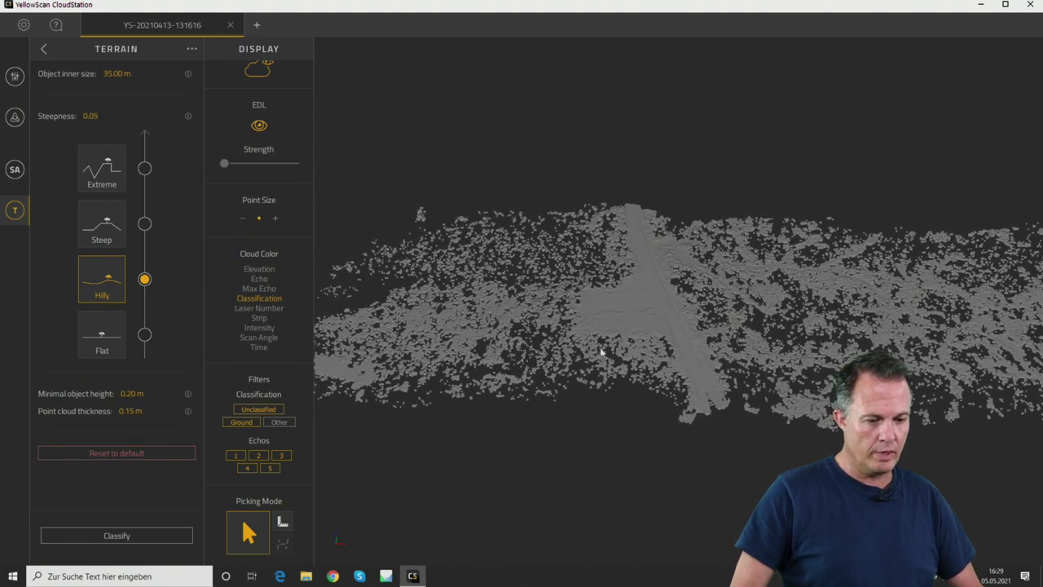
pyautogui.moveTo(582, 337); pyautogui.dragTo(714, 337)
pyautogui.moveTo(645, 333); pyautogui.dragTo(652, 298)
pyautogui.scroll(5, 652, 298)
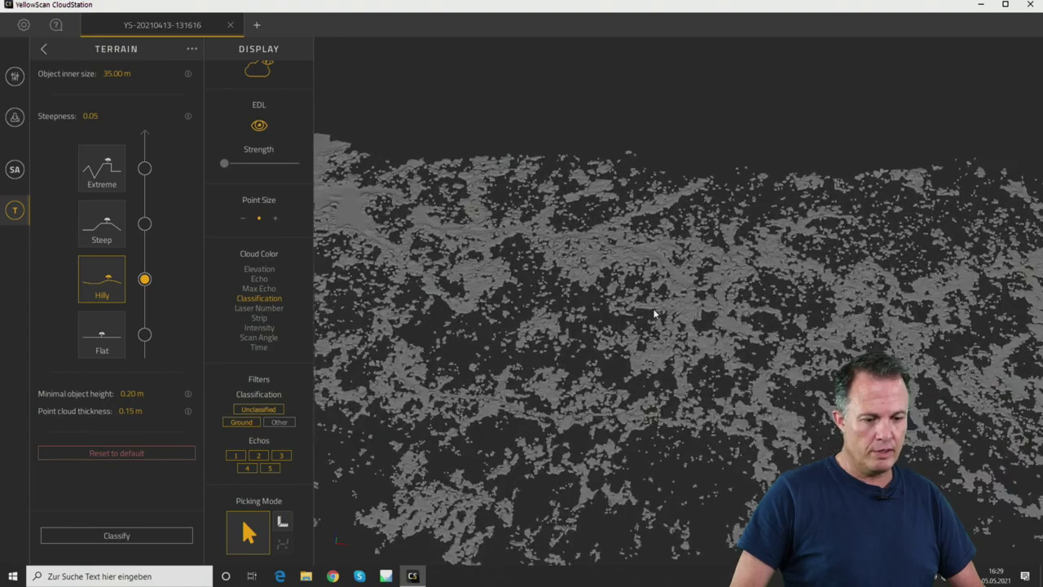
# Step: Show the Other class again and colour the cloud by elevation with a slightly raised lower range limit
pyautogui.click(280, 423)
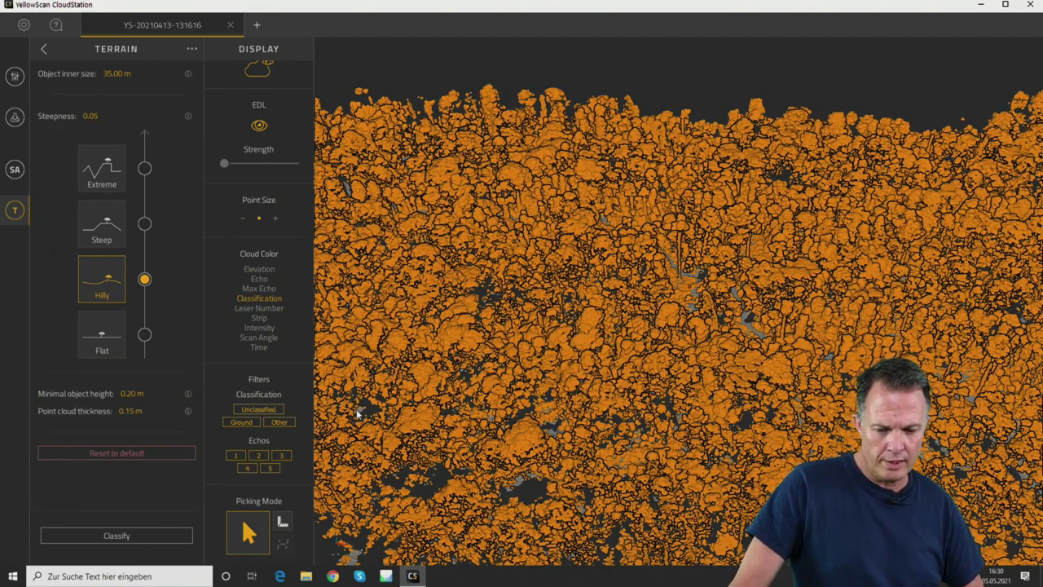
pyautogui.click(264, 270)
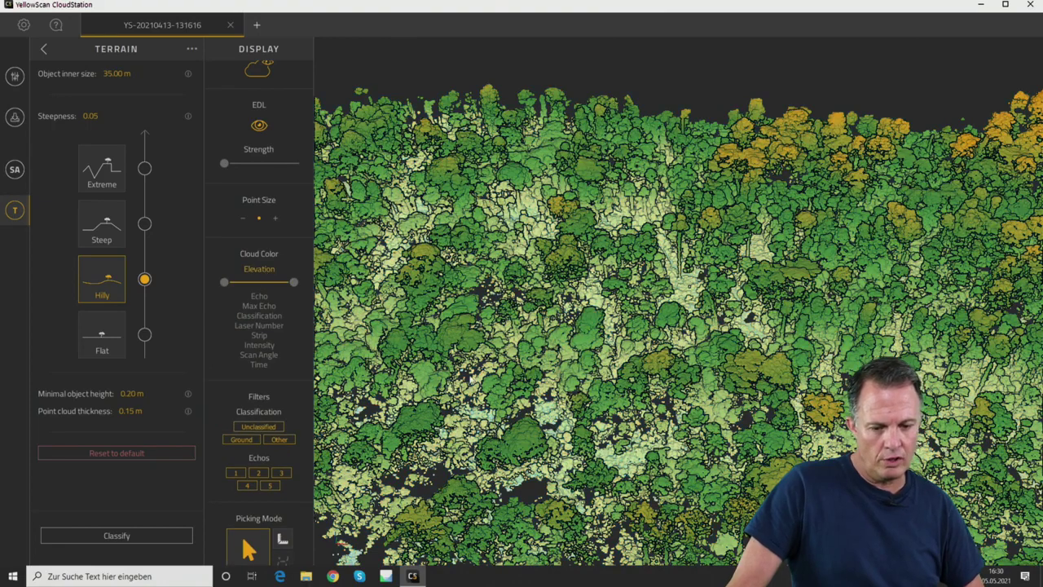
pyautogui.moveTo(229, 285); pyautogui.dragTo(230, 284)
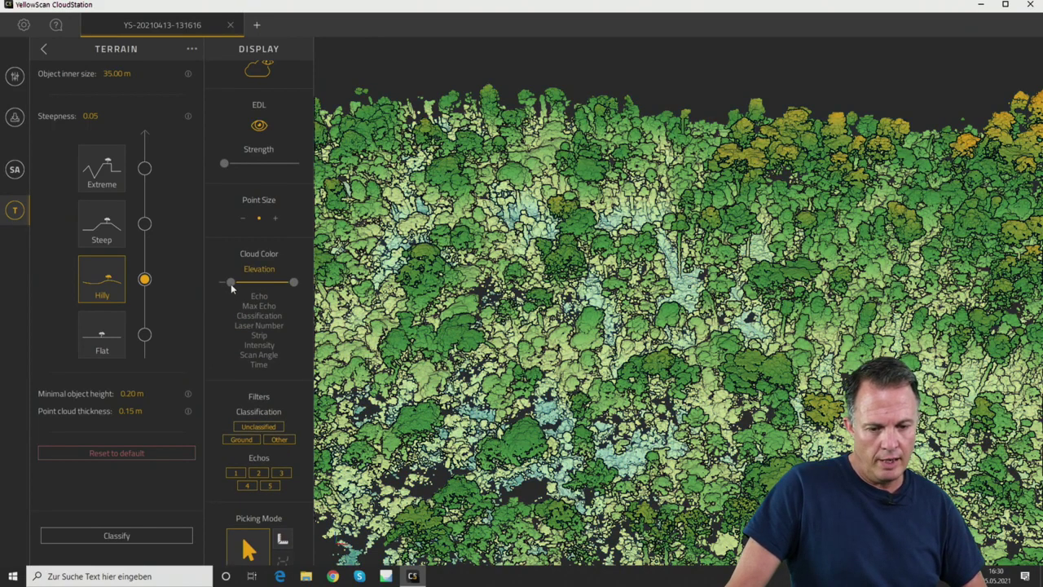
# Step: Hide the Other class and inspect the elevation-coloured terrain under the forest and around the clearing and track
pyautogui.click(278, 439)
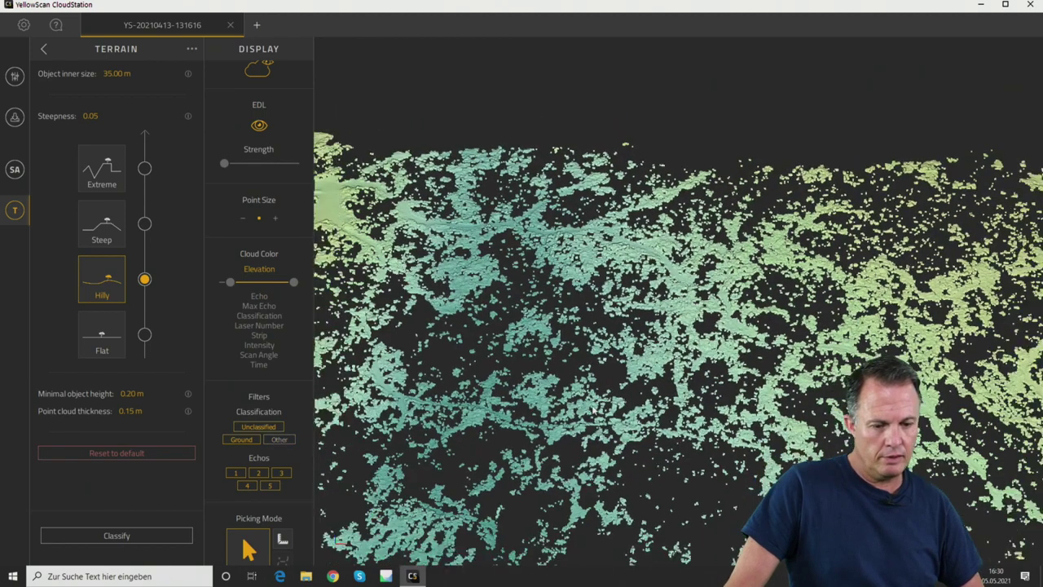
pyautogui.moveTo(321, 513); pyautogui.dragTo(437, 329)
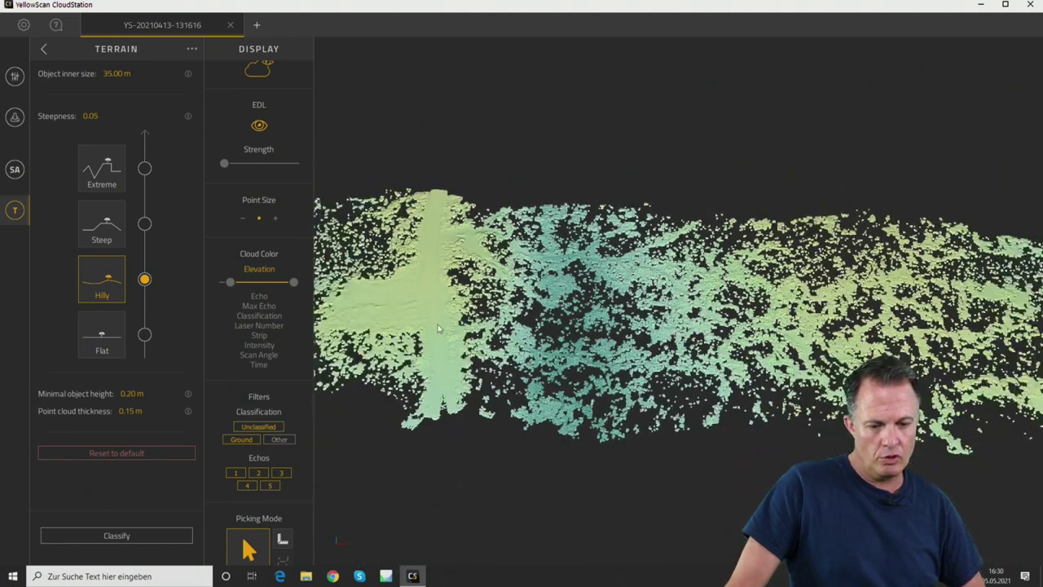
pyautogui.moveTo(628, 365); pyautogui.dragTo(572, 340)
pyautogui.scroll(2, 573, 340)
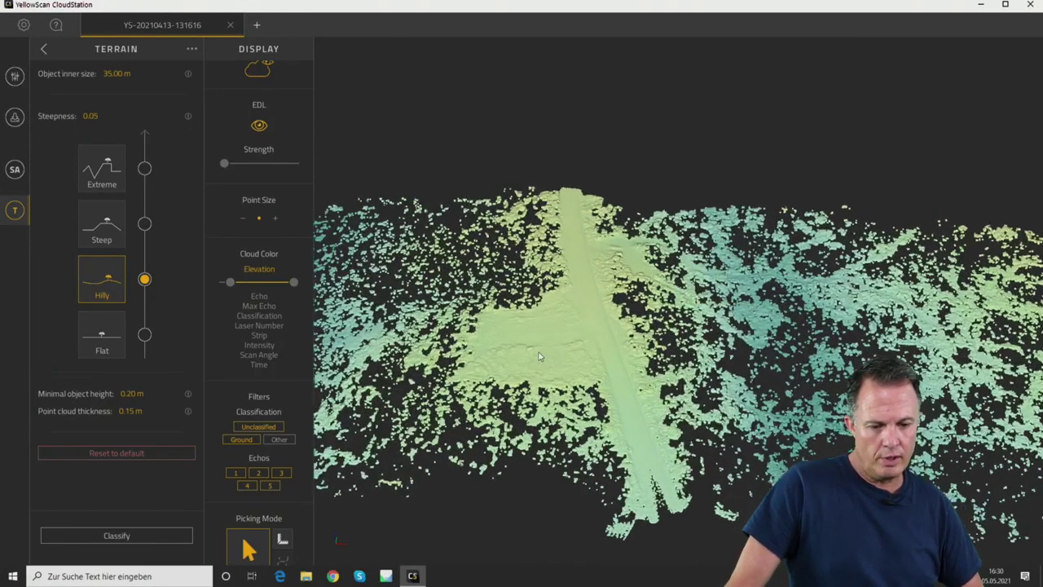
pyautogui.scroll(2, 627, 351)
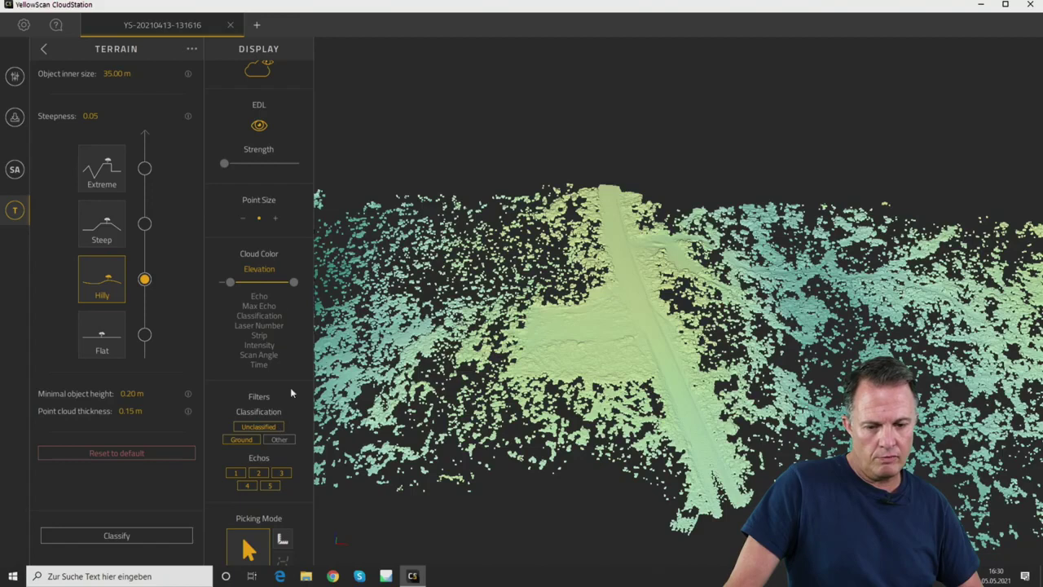
# Step: Colour the cloud by intensity and compare it with and without the Other class
pyautogui.click(266, 347)
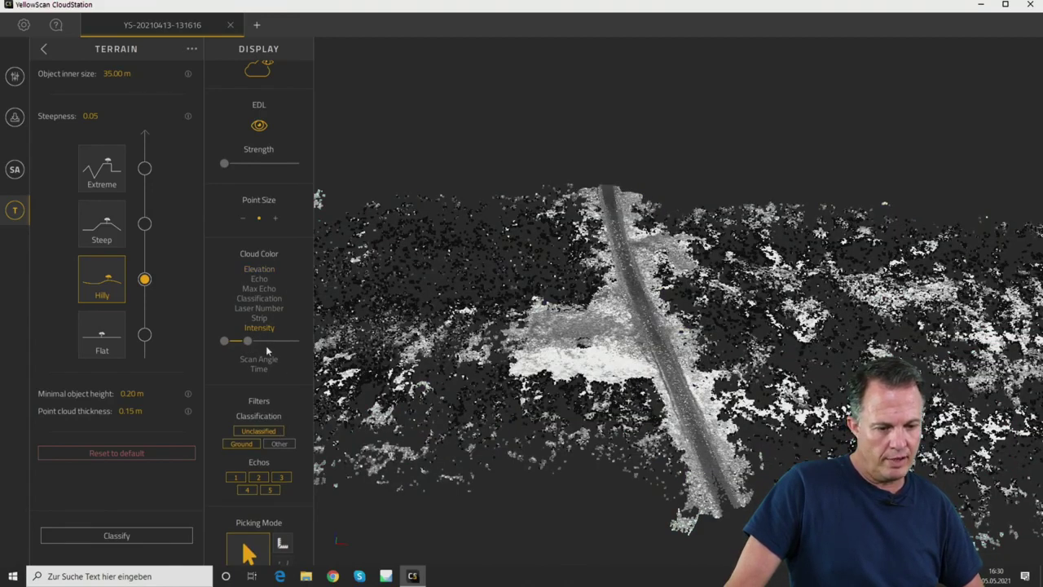
pyautogui.click(278, 444)
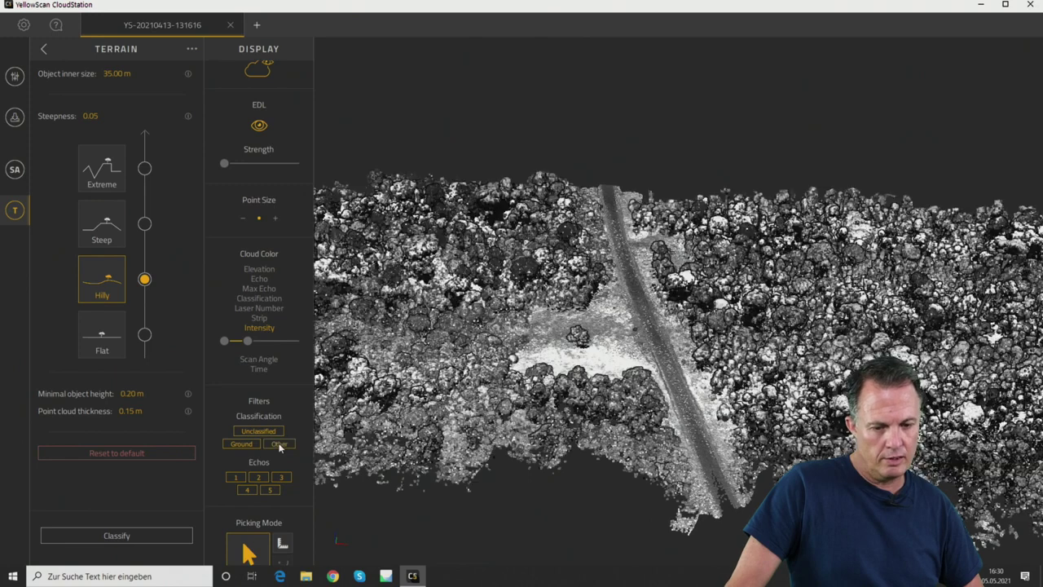
pyautogui.click(279, 444)
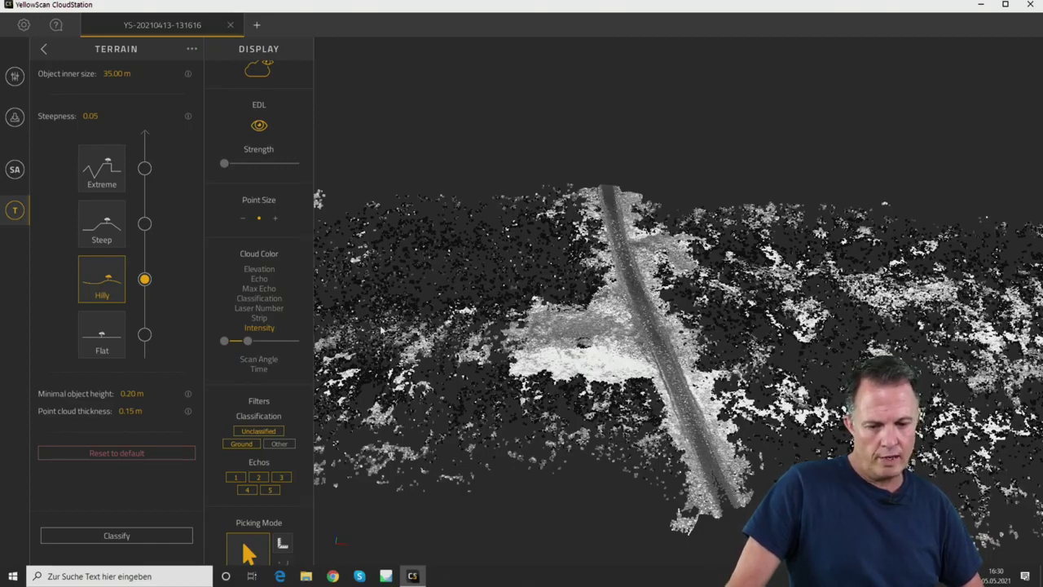
# Step: Colour the cloud by elevation again, show the Other class and view the full classified strip
pyautogui.click(268, 272)
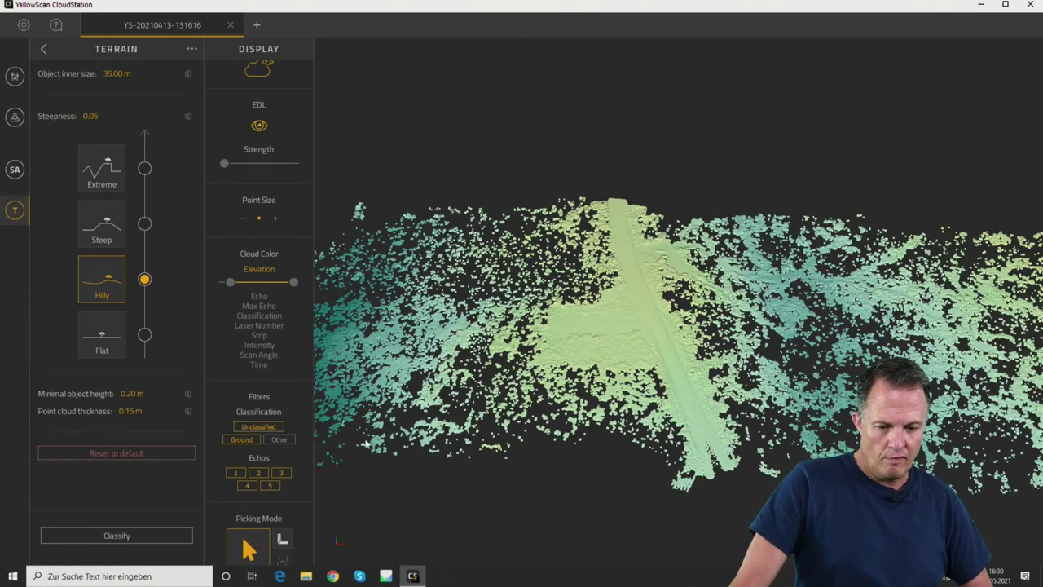
pyautogui.click(291, 441)
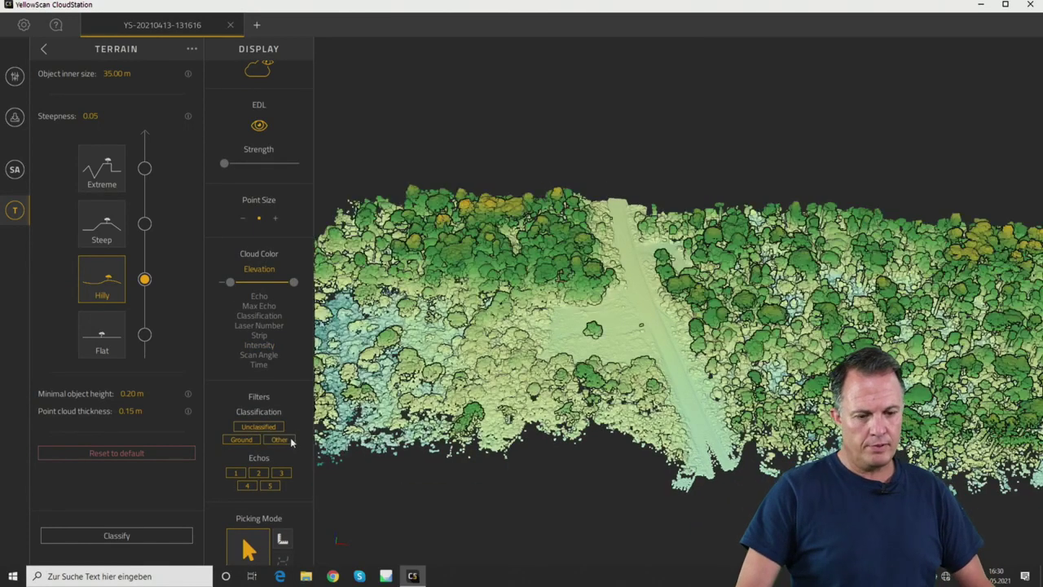
pyautogui.moveTo(489, 383); pyautogui.dragTo(489, 330)
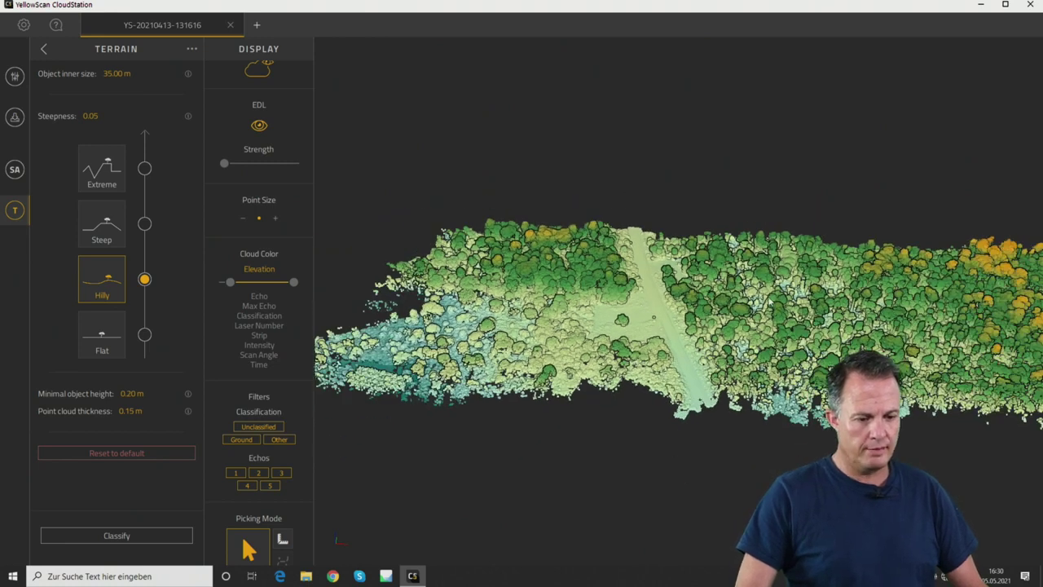
pyautogui.moveTo(704, 313); pyautogui.dragTo(495, 261)
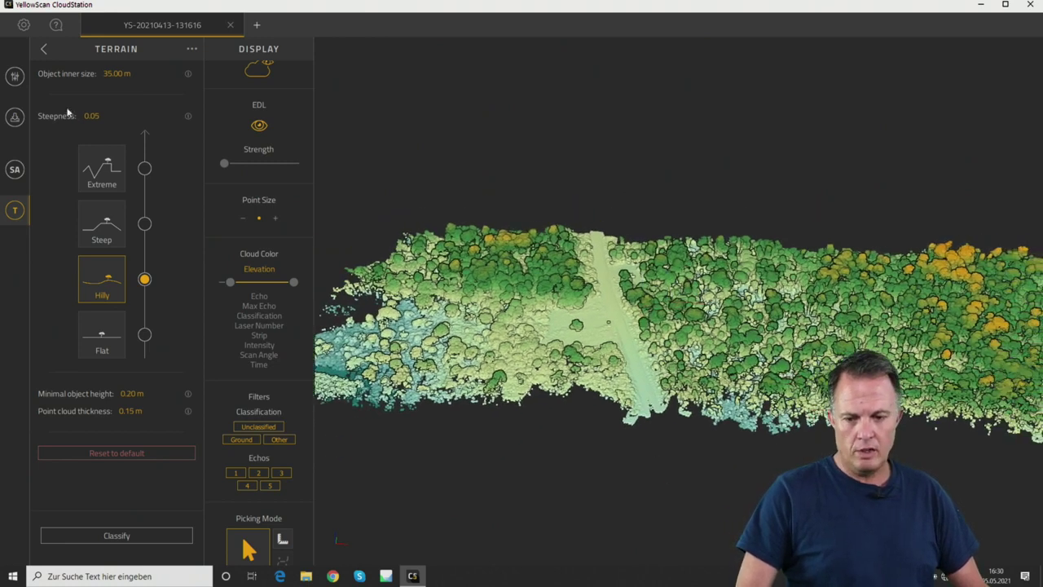
# Step: Open the export settings and choose the Point Cloud export type in LAS 1.2 format
pyautogui.click(14, 119)
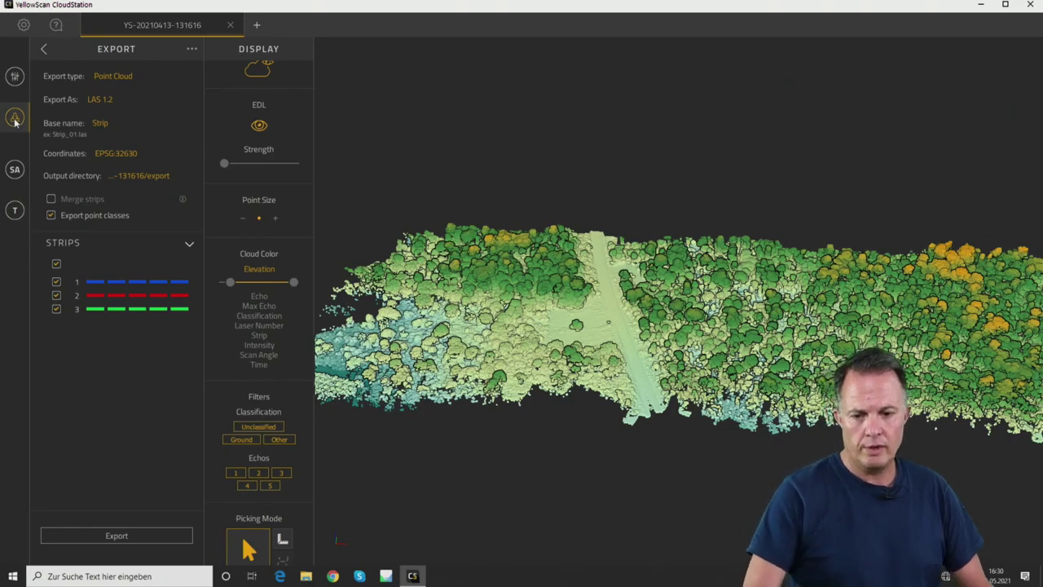
pyautogui.click(163, 83)
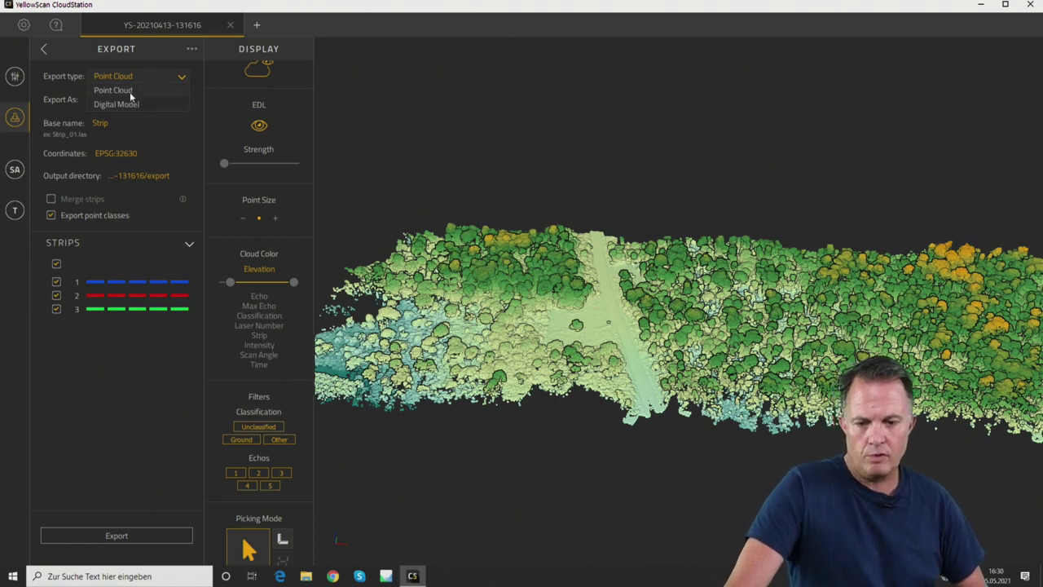
pyautogui.click(130, 95)
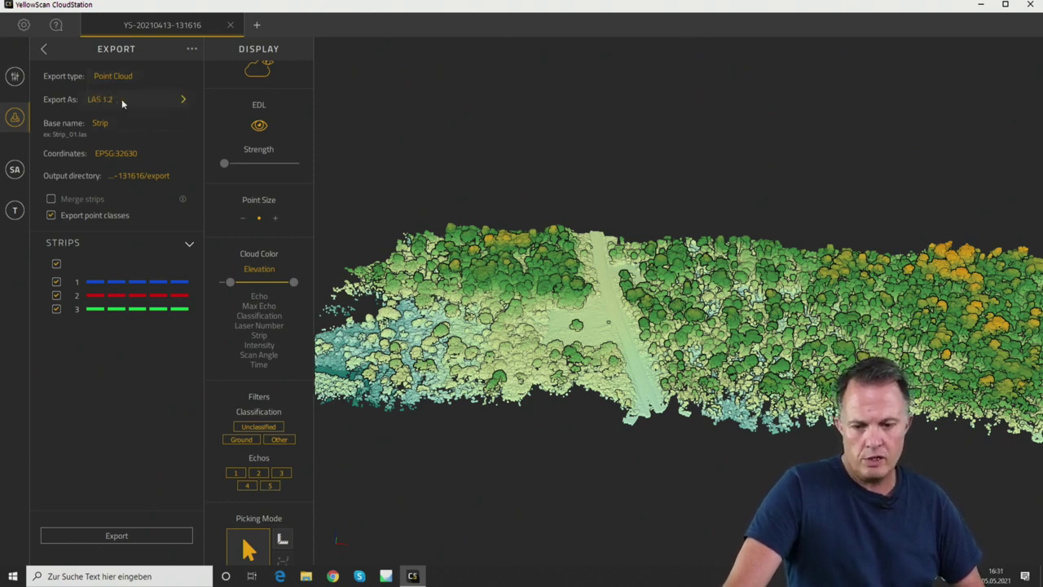
pyautogui.click(124, 99)
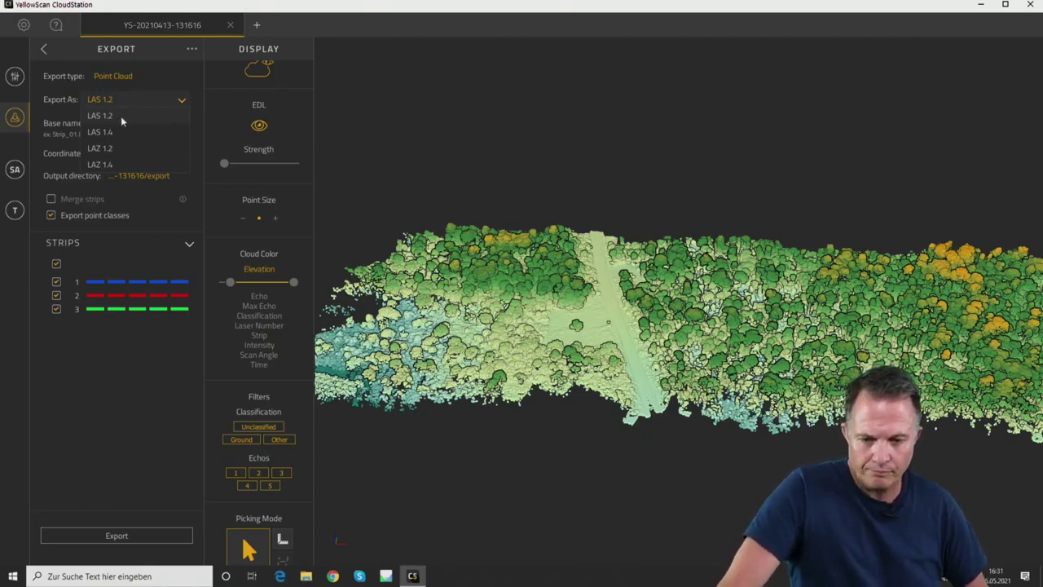
pyautogui.click(121, 115)
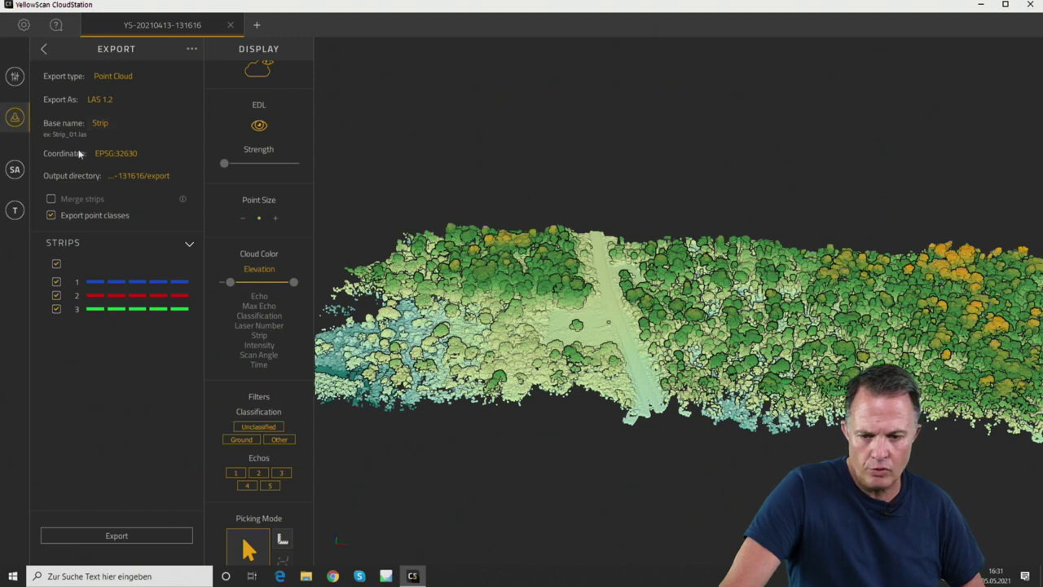
# Step: Set the export base name to Flight3 and export the three strips with their point classes
pyautogui.click(118, 122)
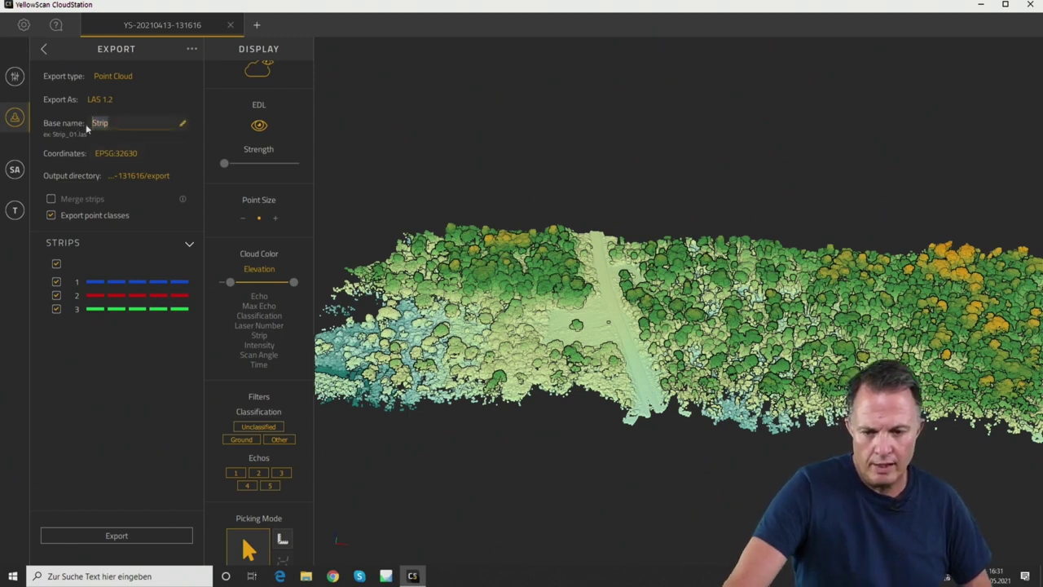
pyautogui.press('BackSpace')
pyautogui.press('BackSpace')
pyautogui.press('BackSpace')
pyautogui.press('BackSpace')
pyautogui.press('BackSpace')
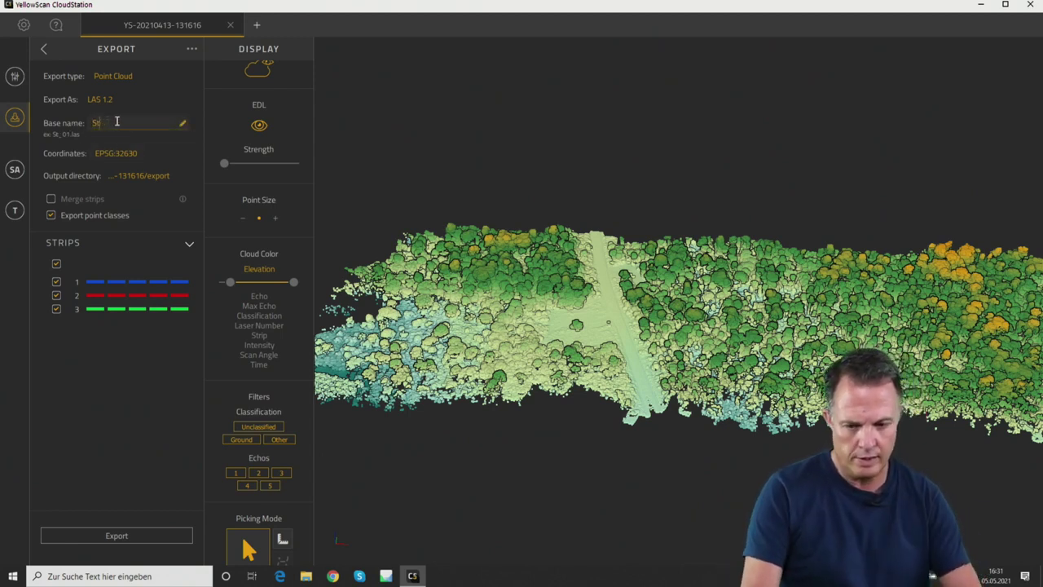
pyautogui.write('Fli')
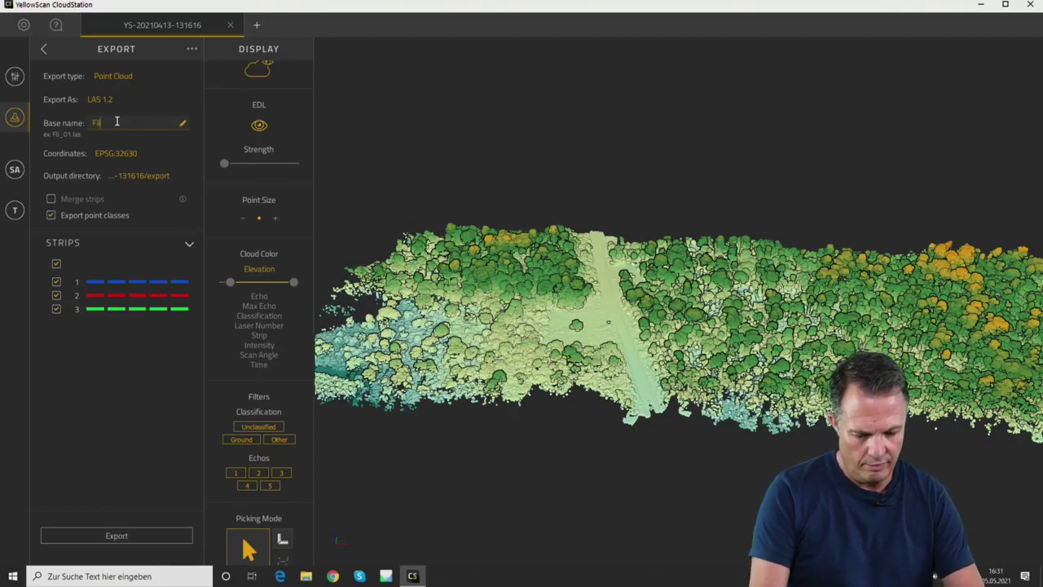
pyautogui.write('ght3')
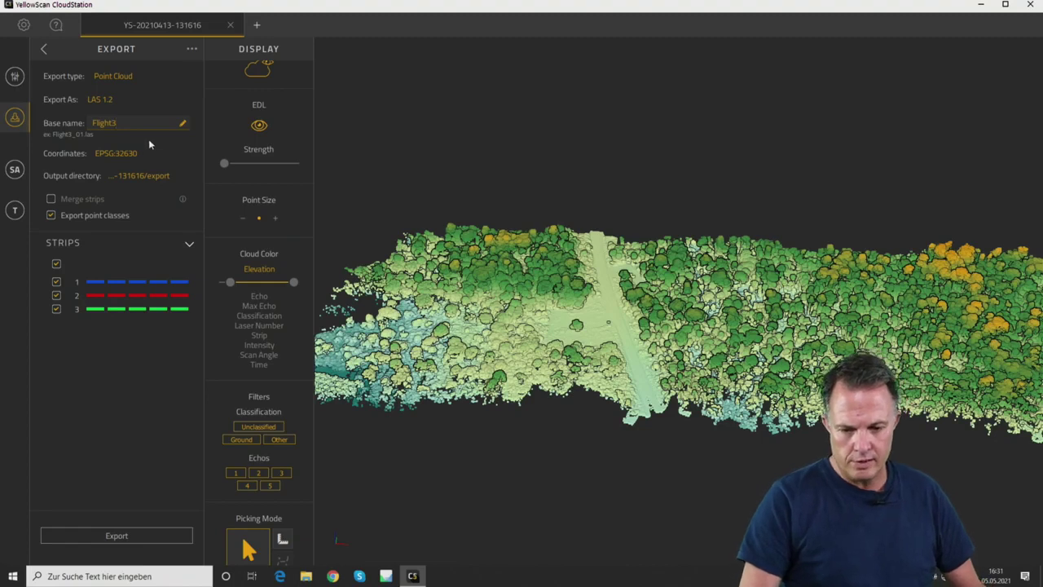
pyautogui.click(81, 357)
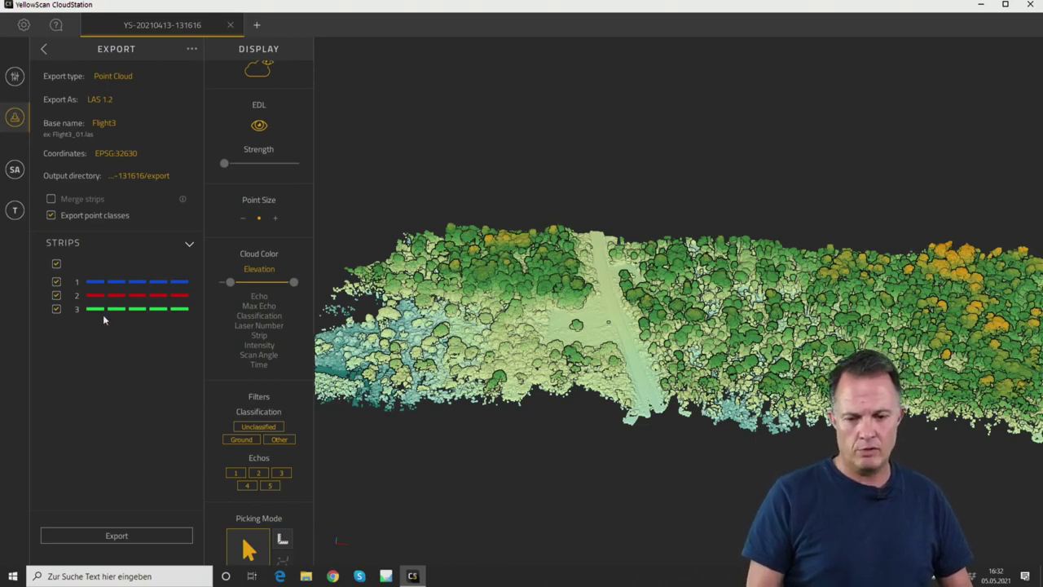
pyautogui.click(116, 536)
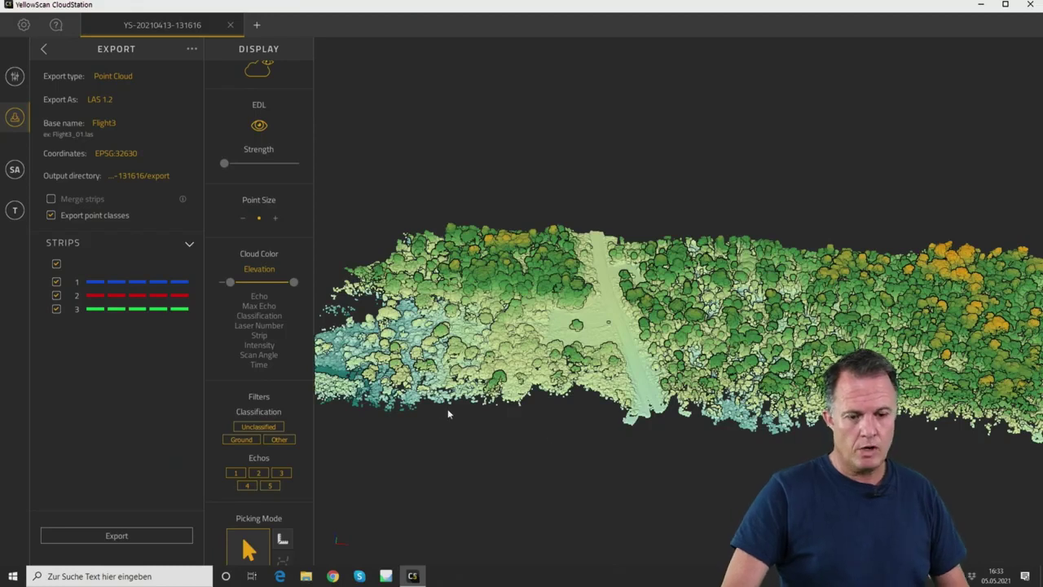
# Step: Change the export type to Digital Model and select DSM and DTM as the outputs
pyautogui.click(141, 77)
pyautogui.click(130, 104)
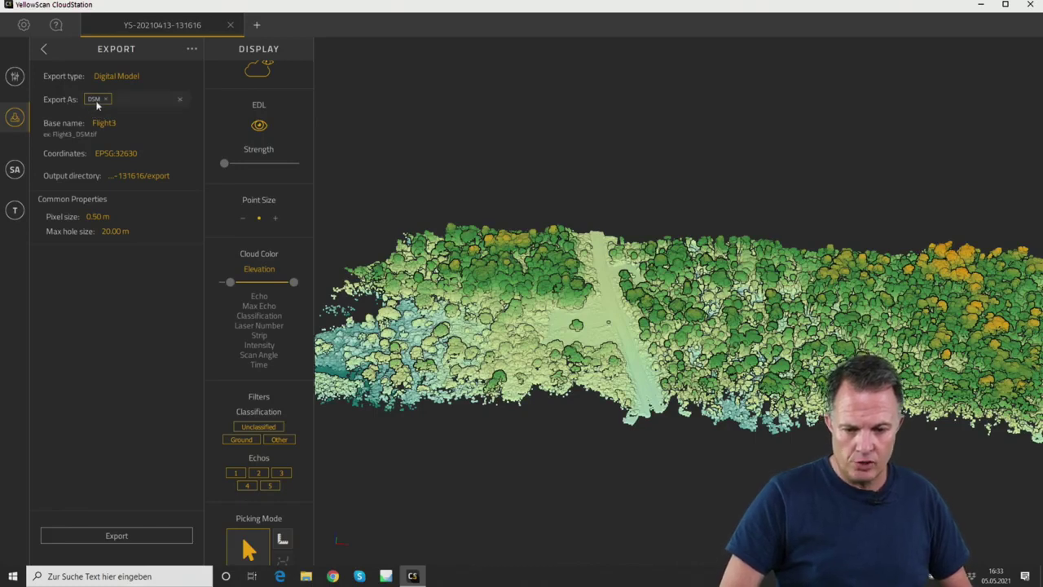
pyautogui.click(106, 100)
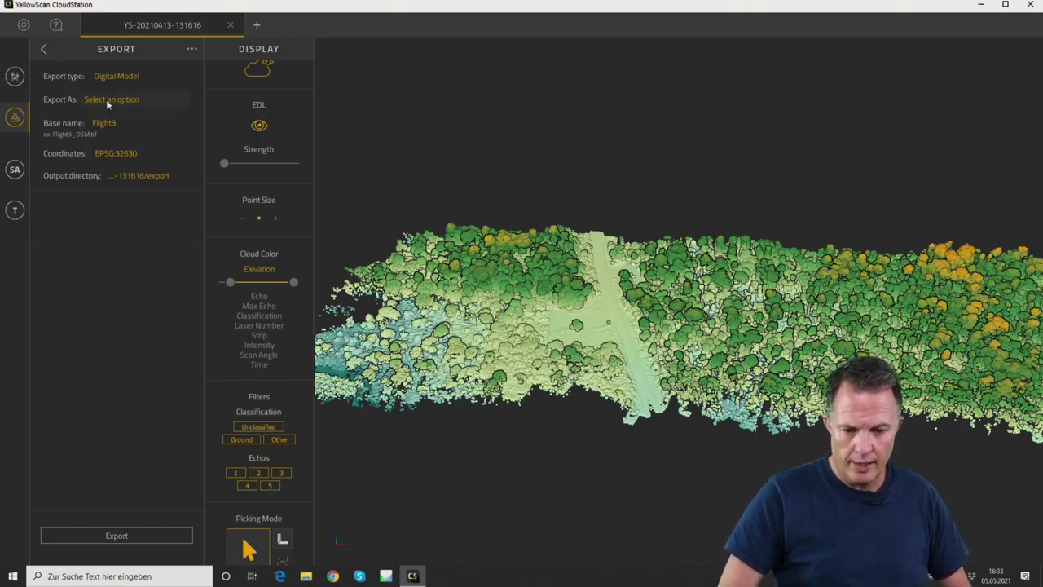
pyautogui.click(128, 100)
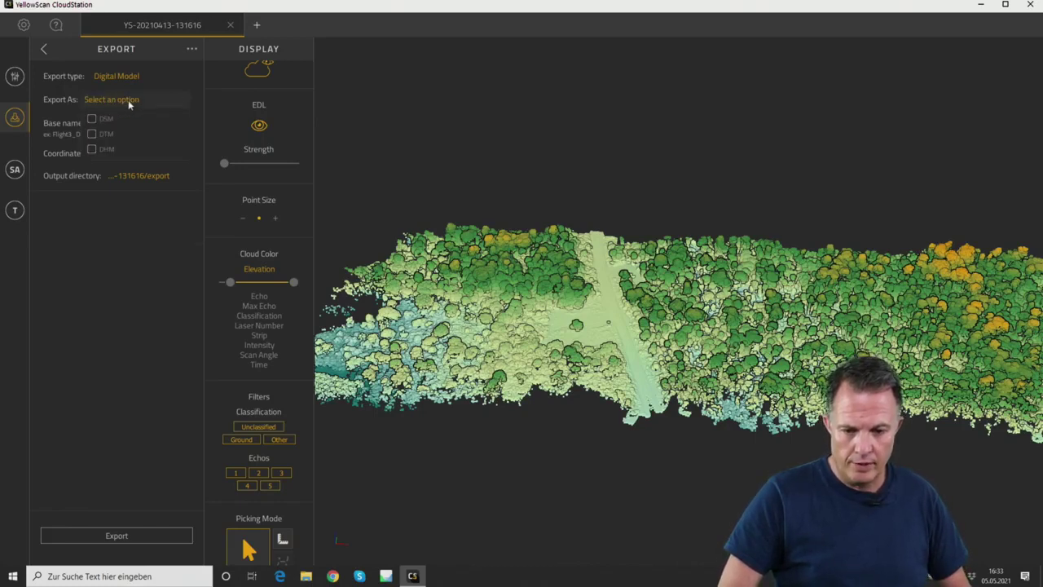
pyautogui.click(91, 134)
pyautogui.click(92, 119)
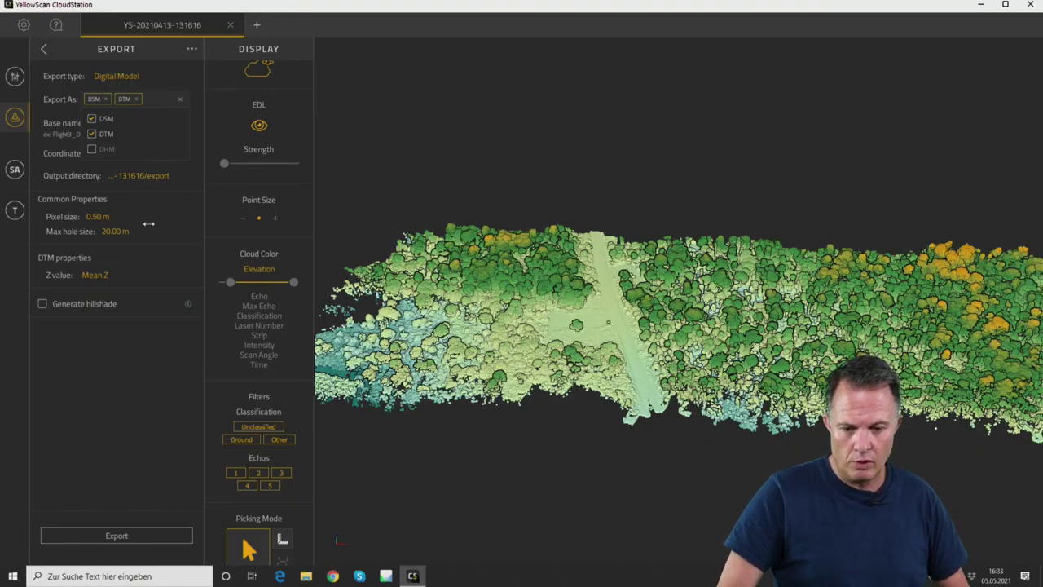
# Step: Enable hillshade generation with the Unidirectional type and export the digital models
pyautogui.click(43, 304)
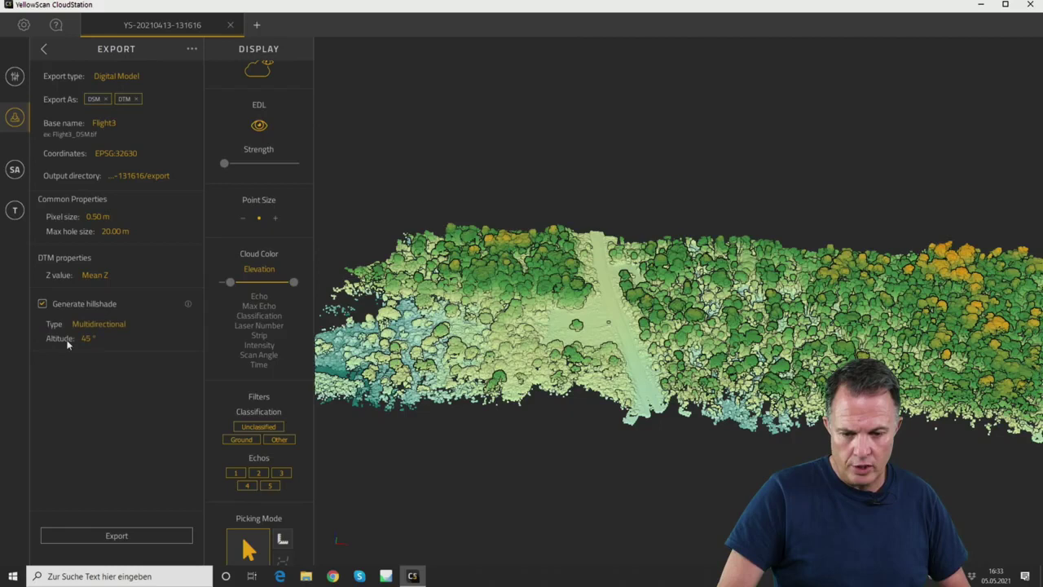
pyautogui.click(121, 326)
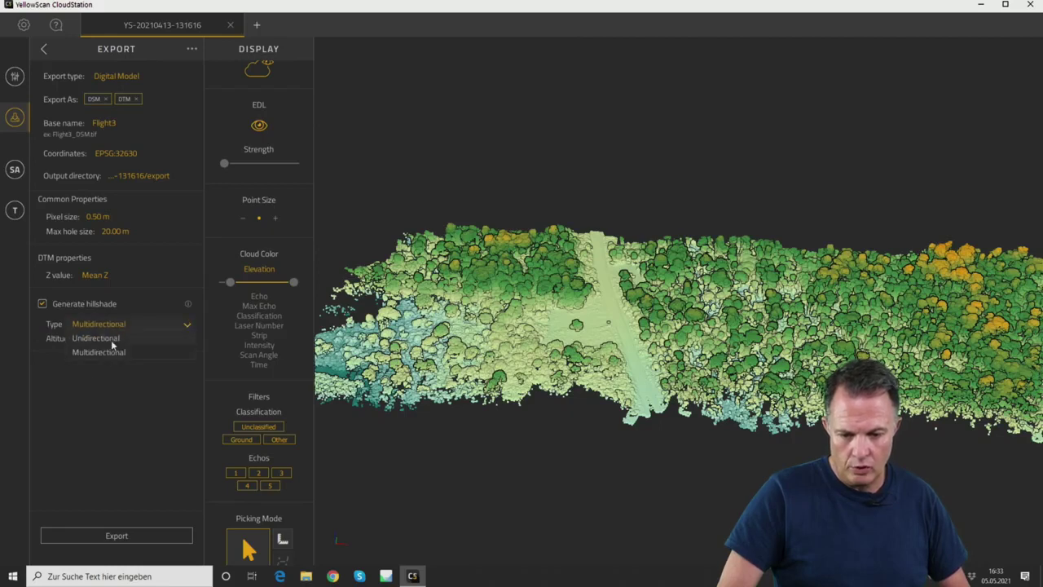
pyautogui.click(111, 340)
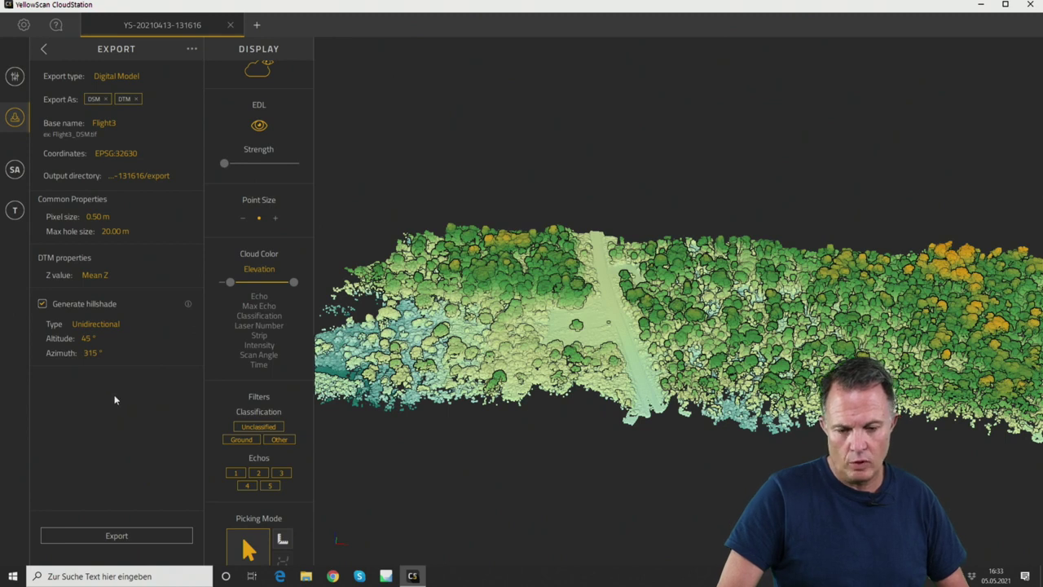
pyautogui.click(125, 537)
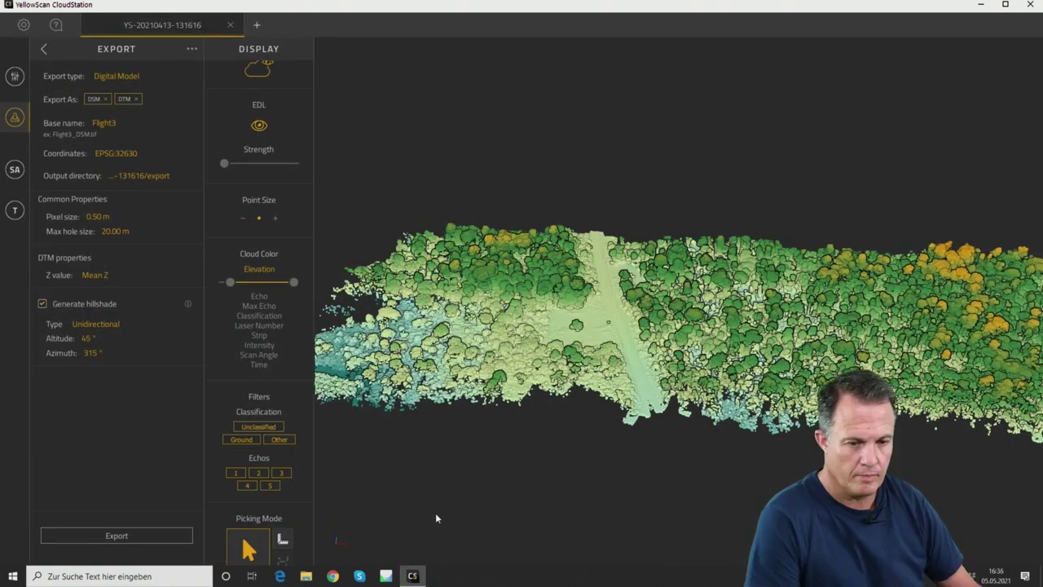
pyautogui.click(306, 577)
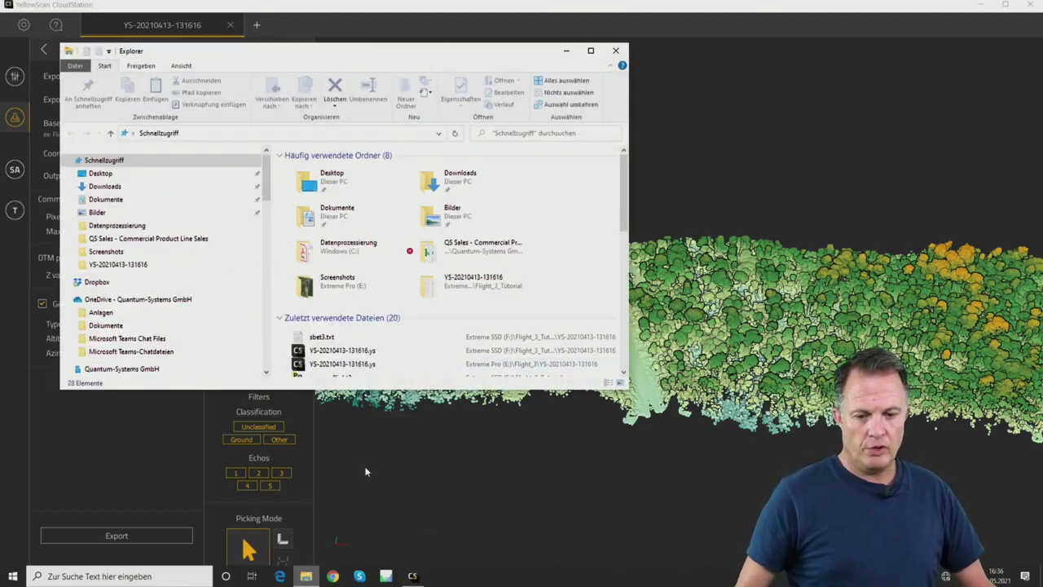
pyautogui.scroll(-10, 189, 306)
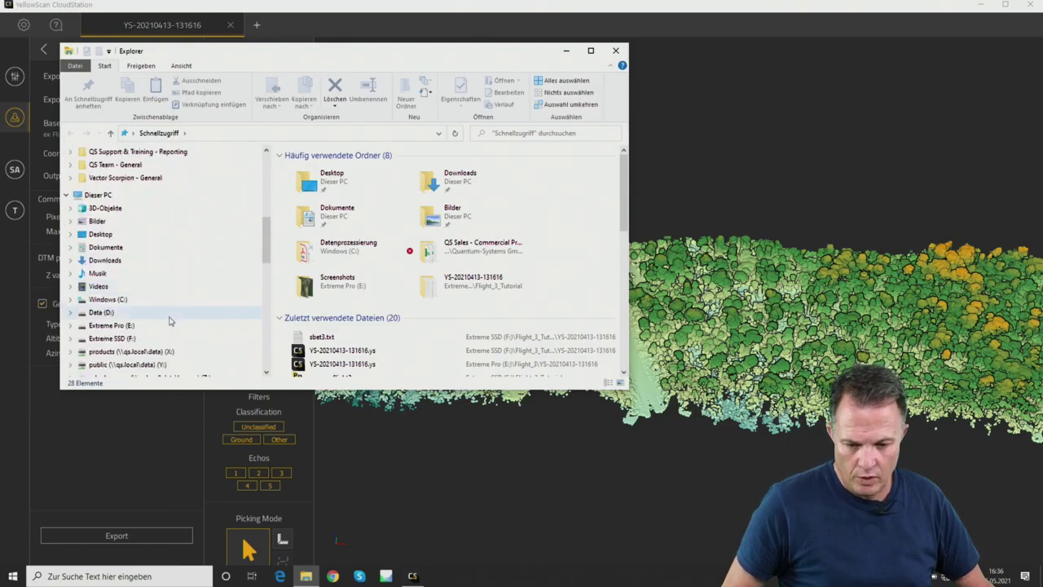
pyautogui.click(135, 283)
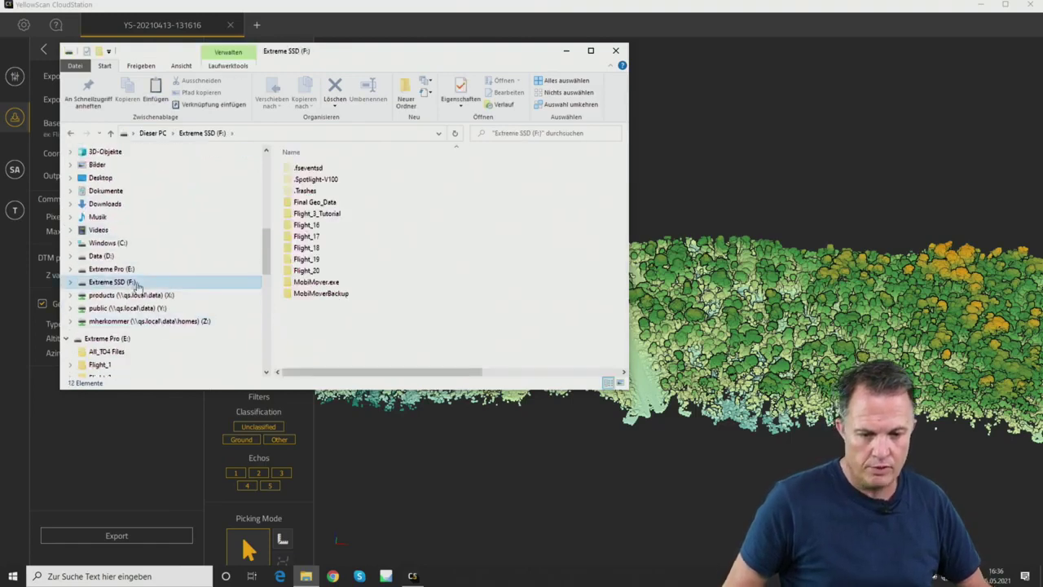
pyautogui.doubleClick(323, 214)
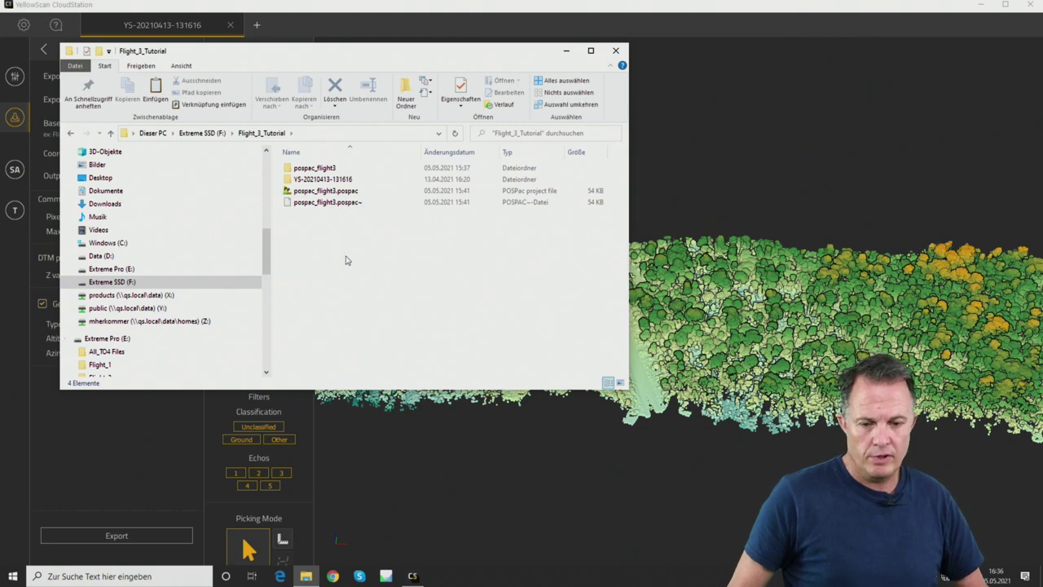
pyautogui.doubleClick(330, 183)
pyautogui.doubleClick(330, 179)
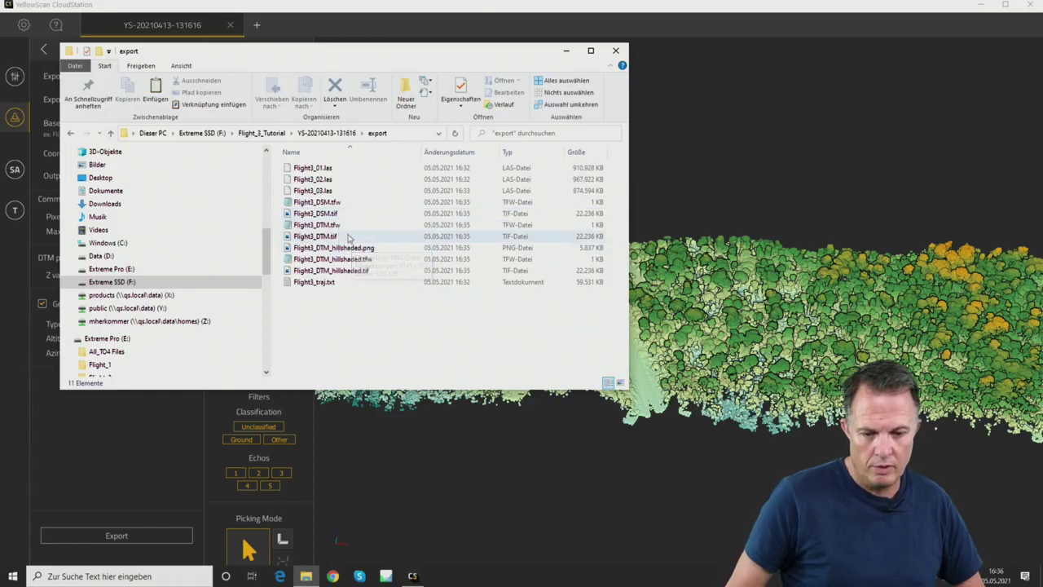
pyautogui.moveTo(421, 152); pyautogui.dragTo(462, 155)
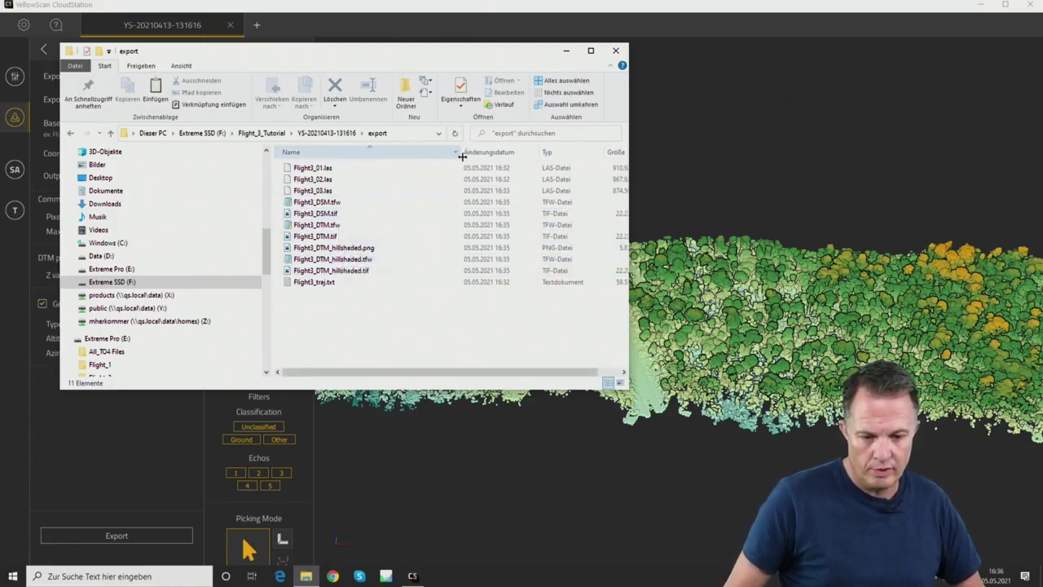
# Step: Open Flight3_DTM_hillshaded.png in Photos, zoom in to inspect the terrain for gaps, and close the image
pyautogui.doubleClick(337, 249)
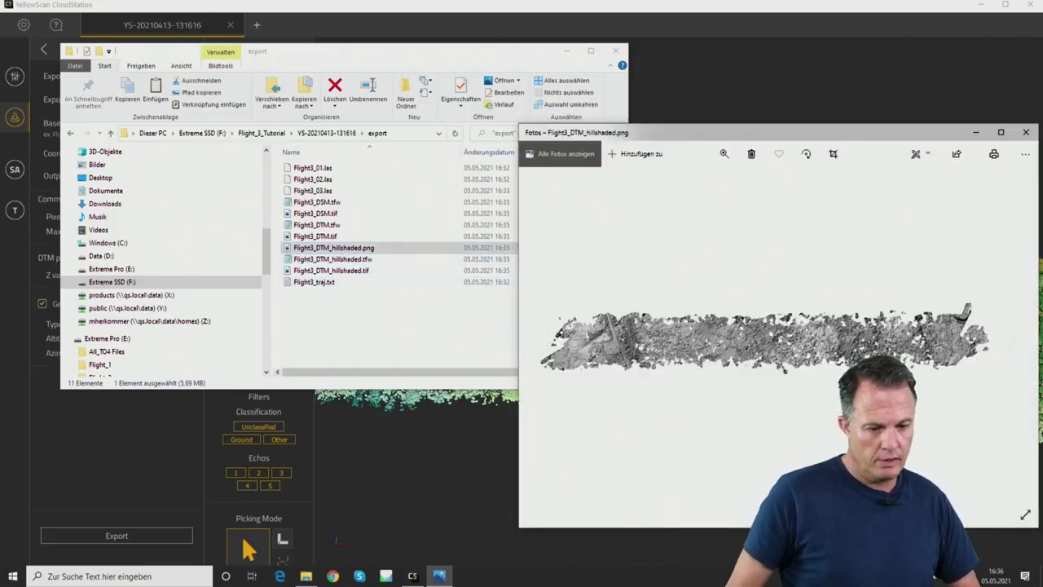
pyautogui.moveTo(797, 139); pyautogui.dragTo(518, 96)
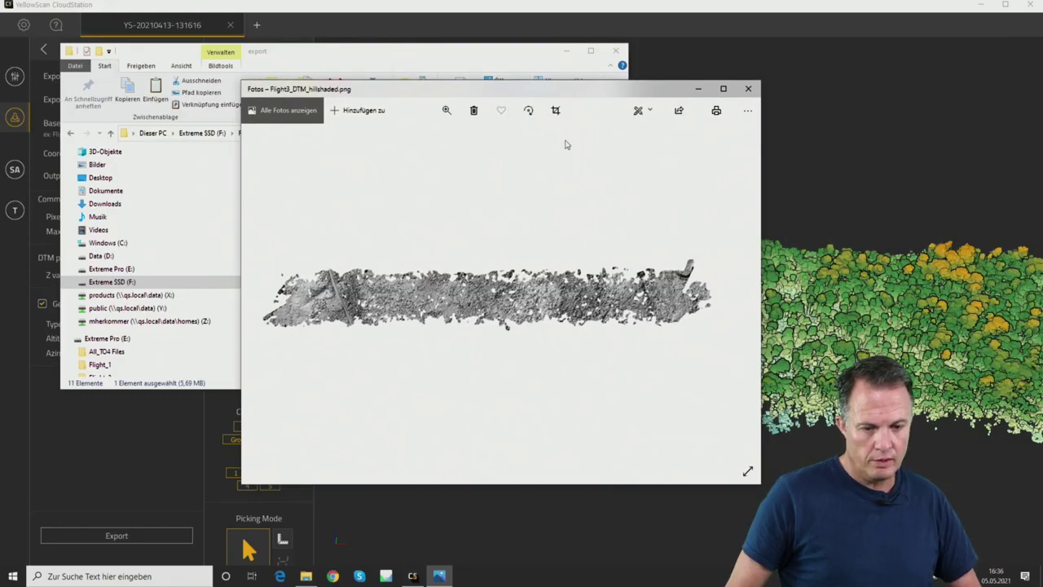
pyautogui.click(447, 110)
pyautogui.moveTo(396, 140)
pyautogui.mouseDown()
pyautogui.moveTo(408, 140)
pyautogui.moveTo(397, 139)
pyautogui.mouseUp()
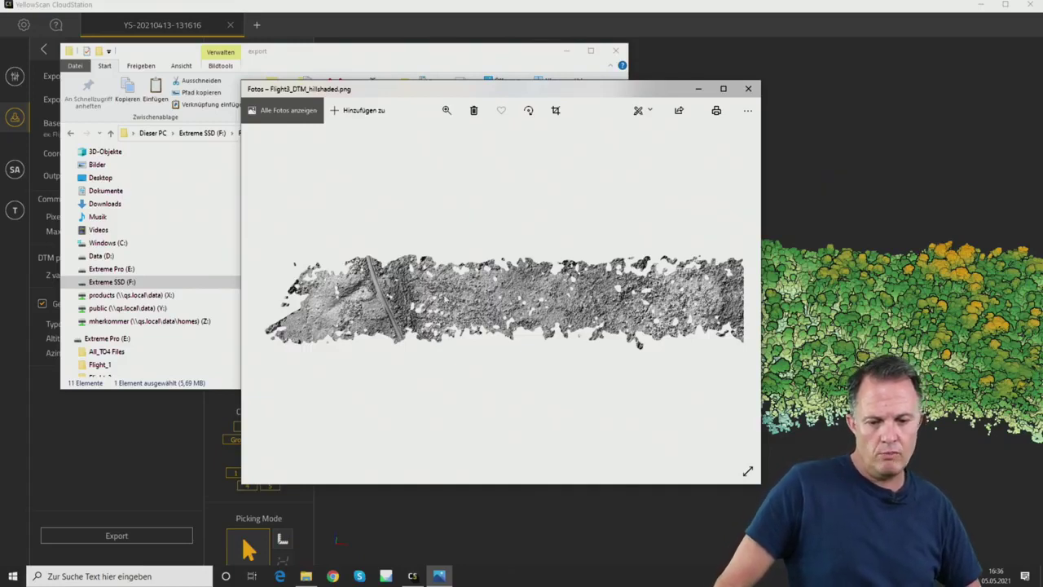
pyautogui.click(748, 88)
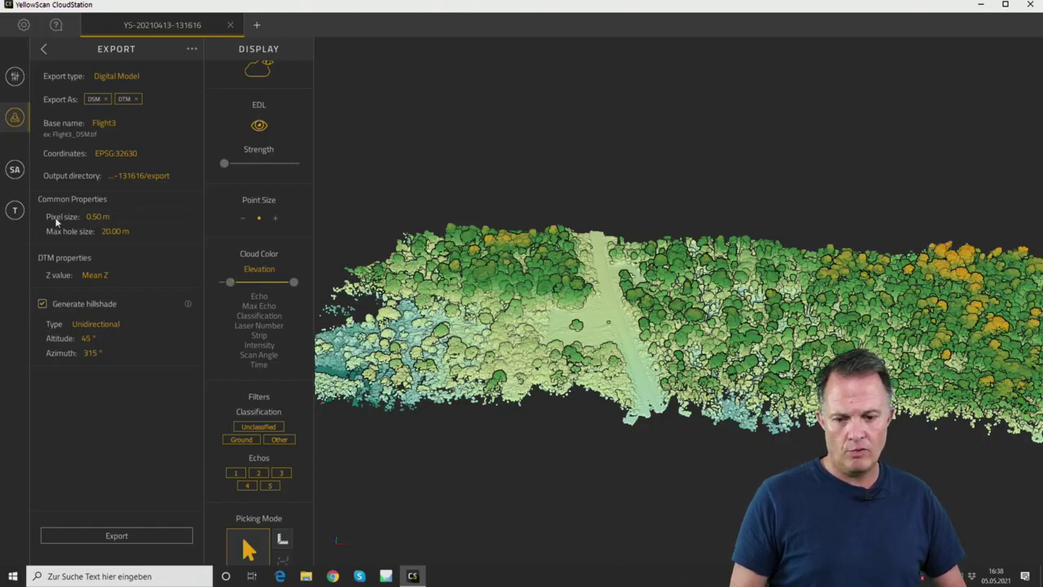
# Step: Set the pixel size to 1.00 m and the max hole size to 70.00 m, and export the digital models again
pyautogui.click(131, 216)
pyautogui.press('BackSpace')
pyautogui.write('1')
pyautogui.click(132, 231)
pyautogui.press('BackSpace')
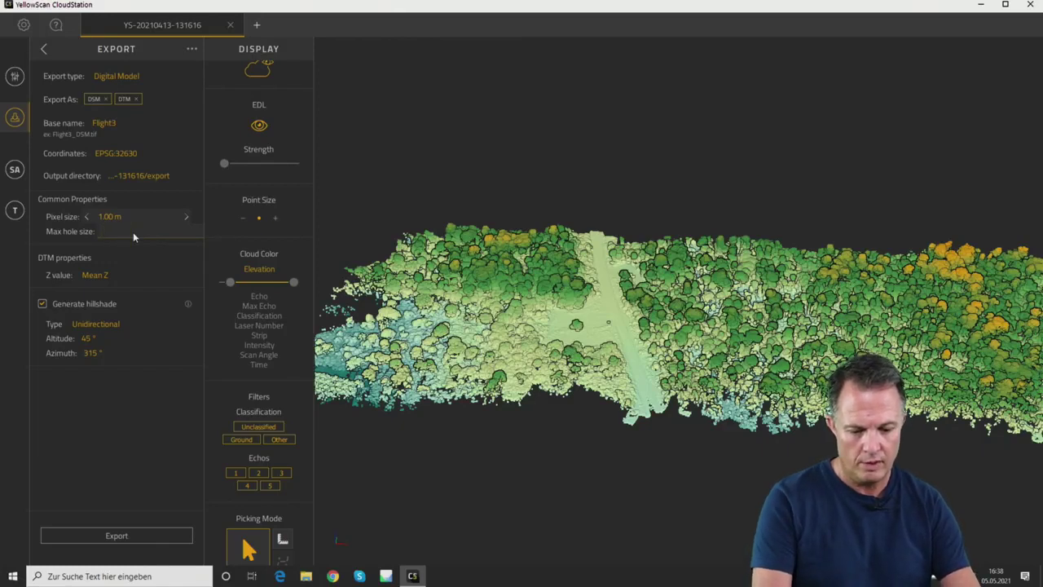
pyautogui.write('70')
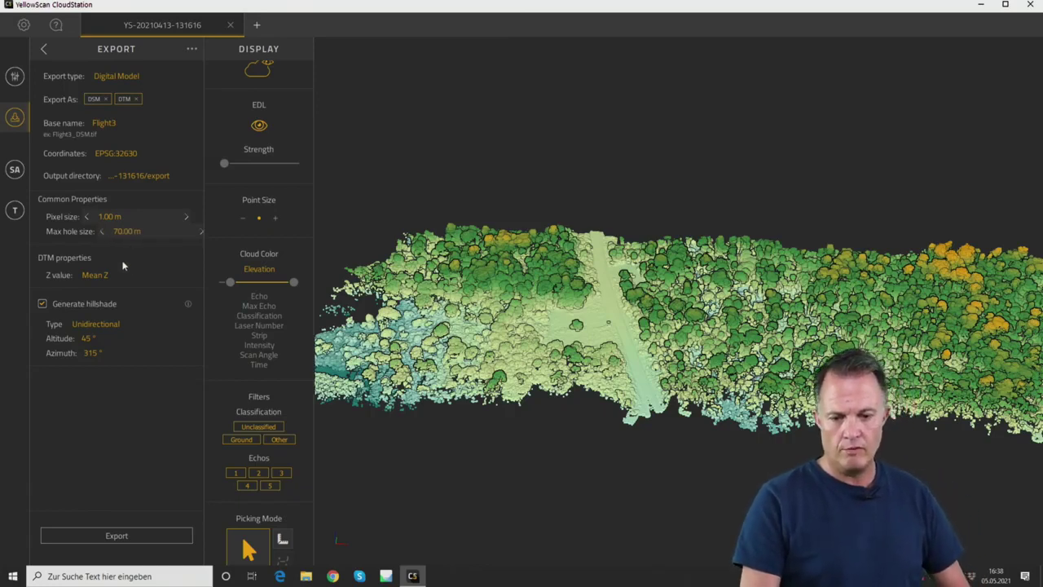
pyautogui.click(129, 534)
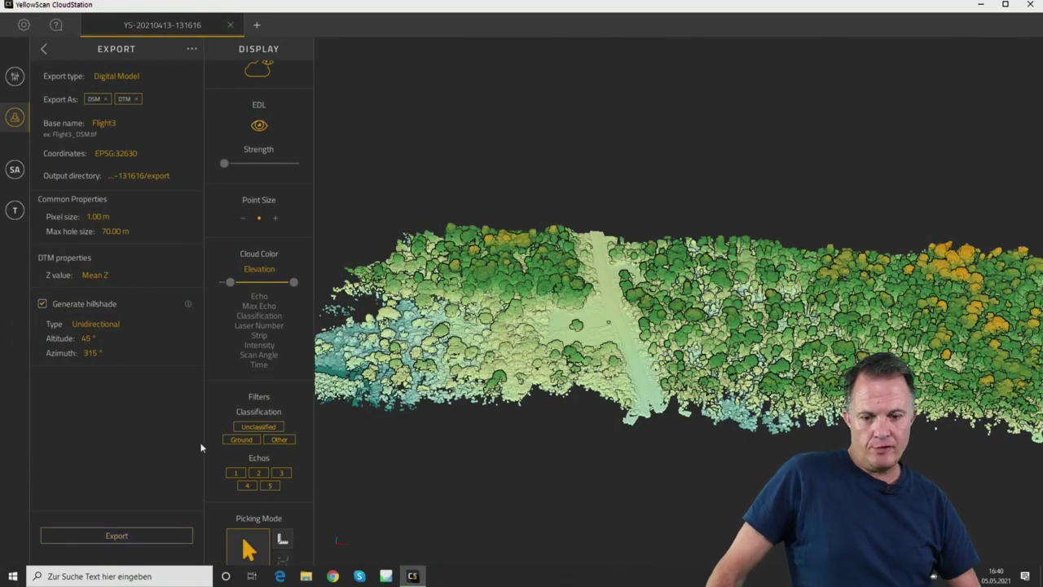
pyautogui.click(306, 576)
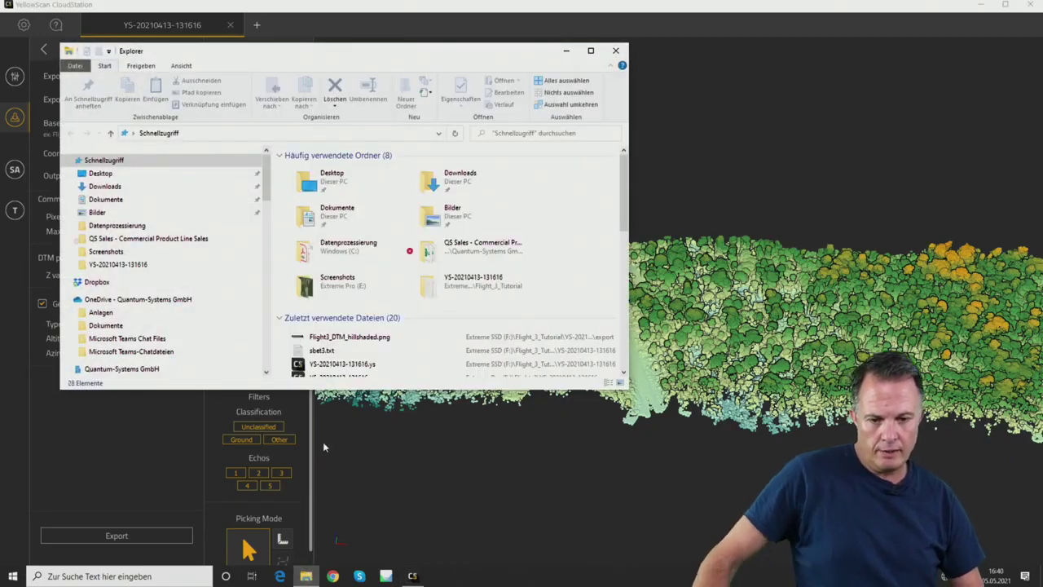
pyautogui.scroll(-5, 177, 321)
pyautogui.scroll(-5, 155, 313)
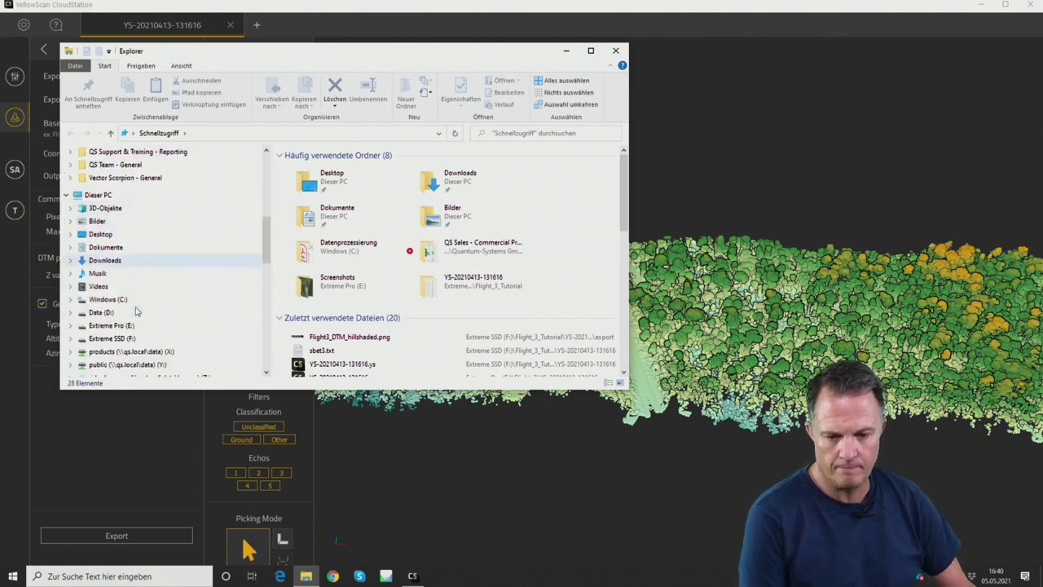
pyautogui.click(122, 269)
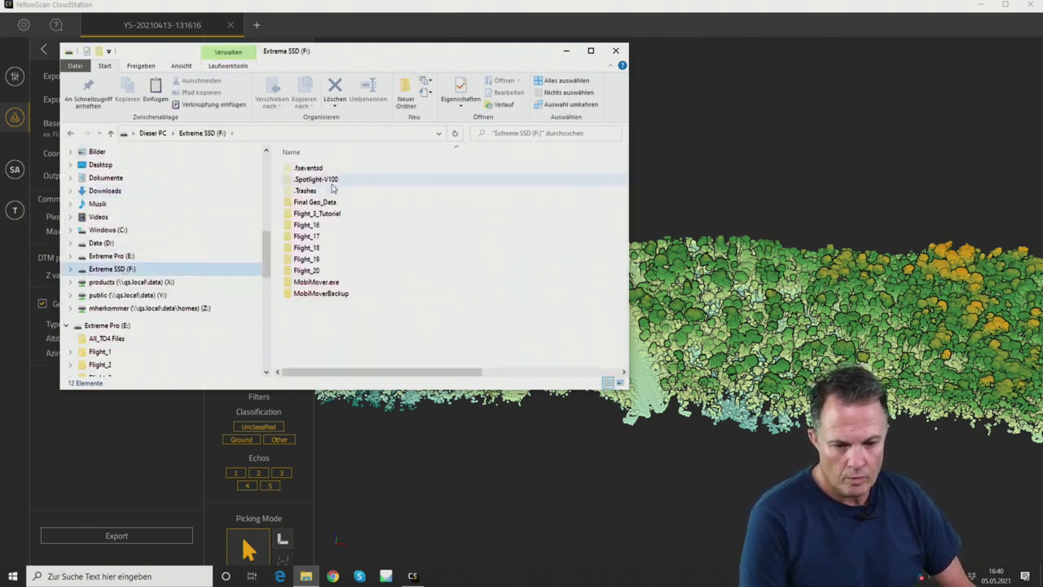
pyautogui.doubleClick(322, 213)
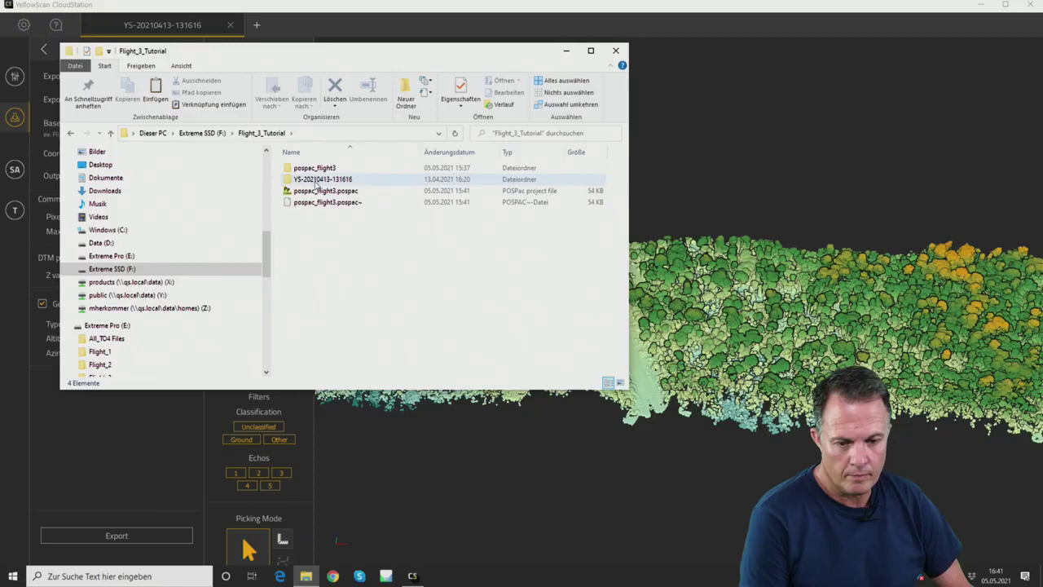
pyautogui.doubleClick(313, 178)
pyautogui.doubleClick(310, 179)
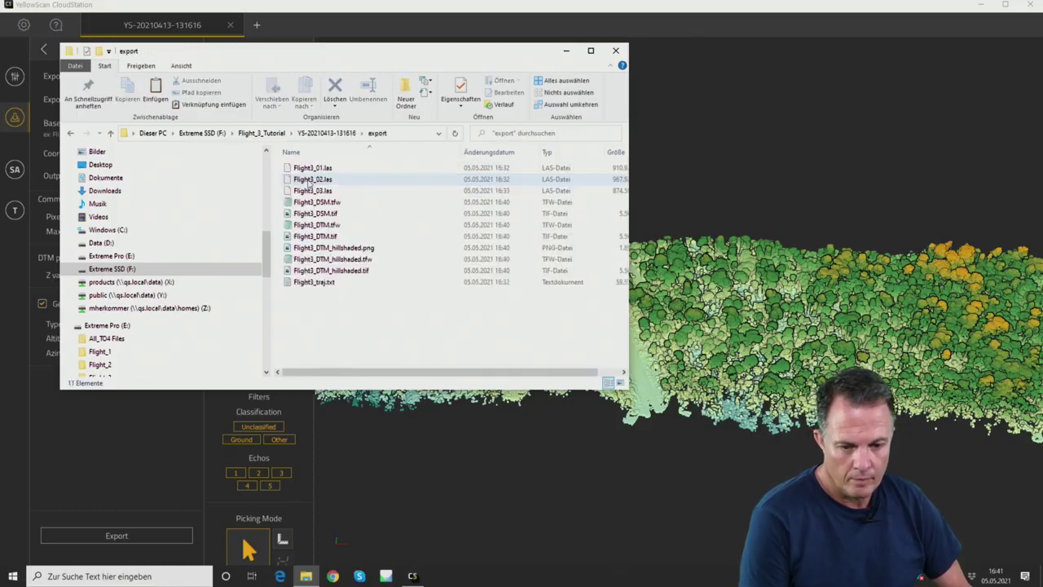
pyautogui.moveTo(465, 151); pyautogui.dragTo(512, 152)
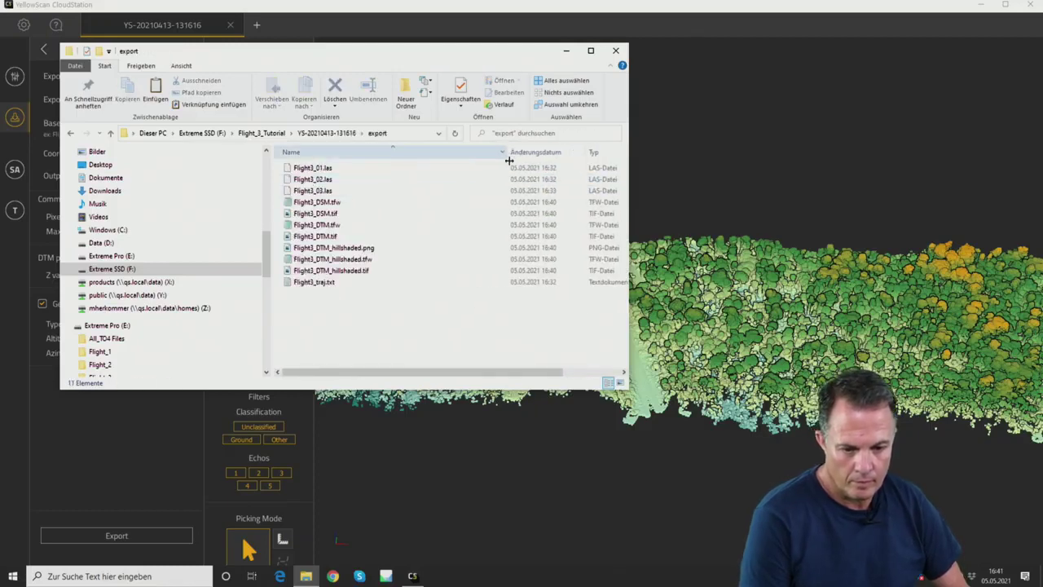
# Step: Open the re-exported Flight3_DTM_hillshaded.png in Photos and examine the filled terrain surface along the strip up close
pyautogui.doubleClick(371, 248)
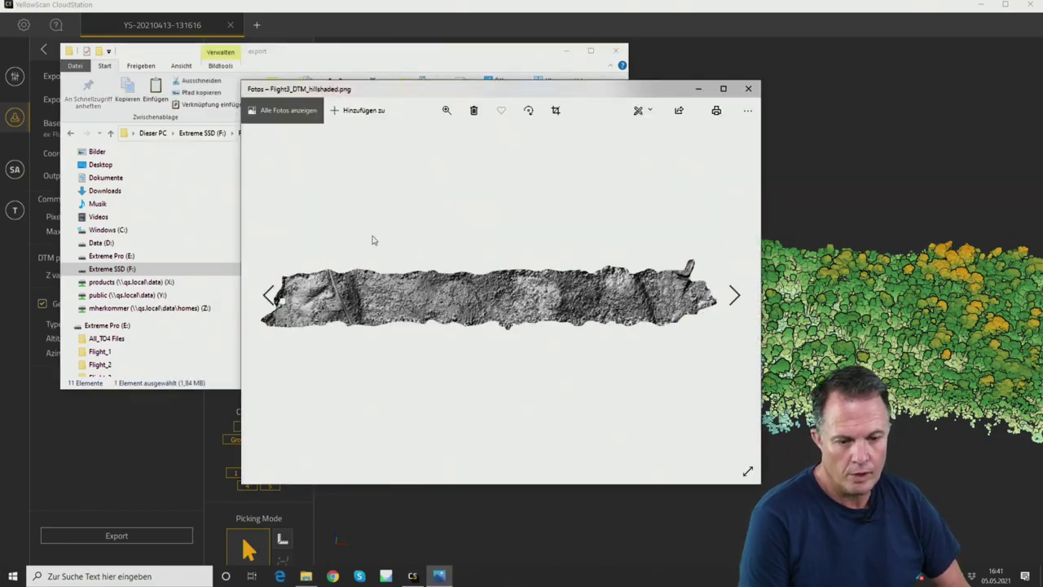
pyautogui.click(446, 111)
pyautogui.moveTo(398, 140); pyautogui.dragTo(408, 143)
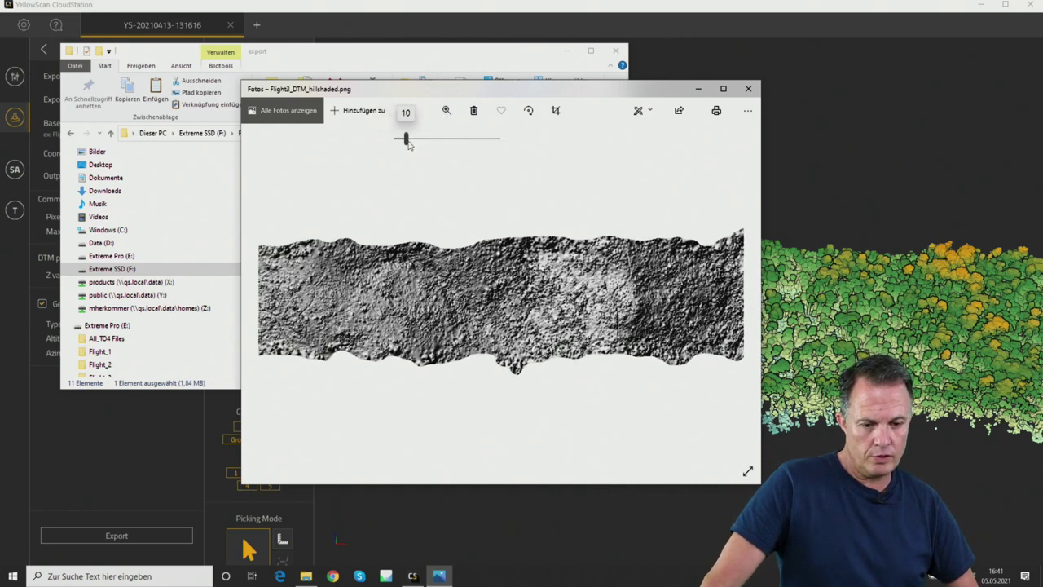
pyautogui.moveTo(408, 302); pyautogui.dragTo(518, 302)
pyautogui.moveTo(338, 252); pyautogui.dragTo(436, 253)
pyautogui.moveTo(489, 294); pyautogui.dragTo(399, 289)
pyautogui.click(446, 110)
pyautogui.moveTo(408, 140); pyautogui.dragTo(422, 139)
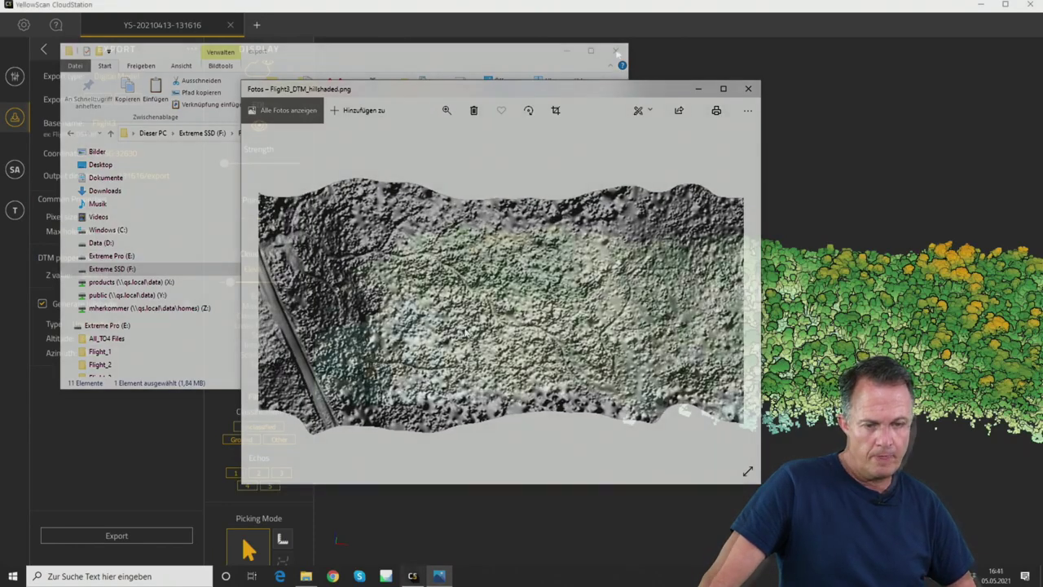